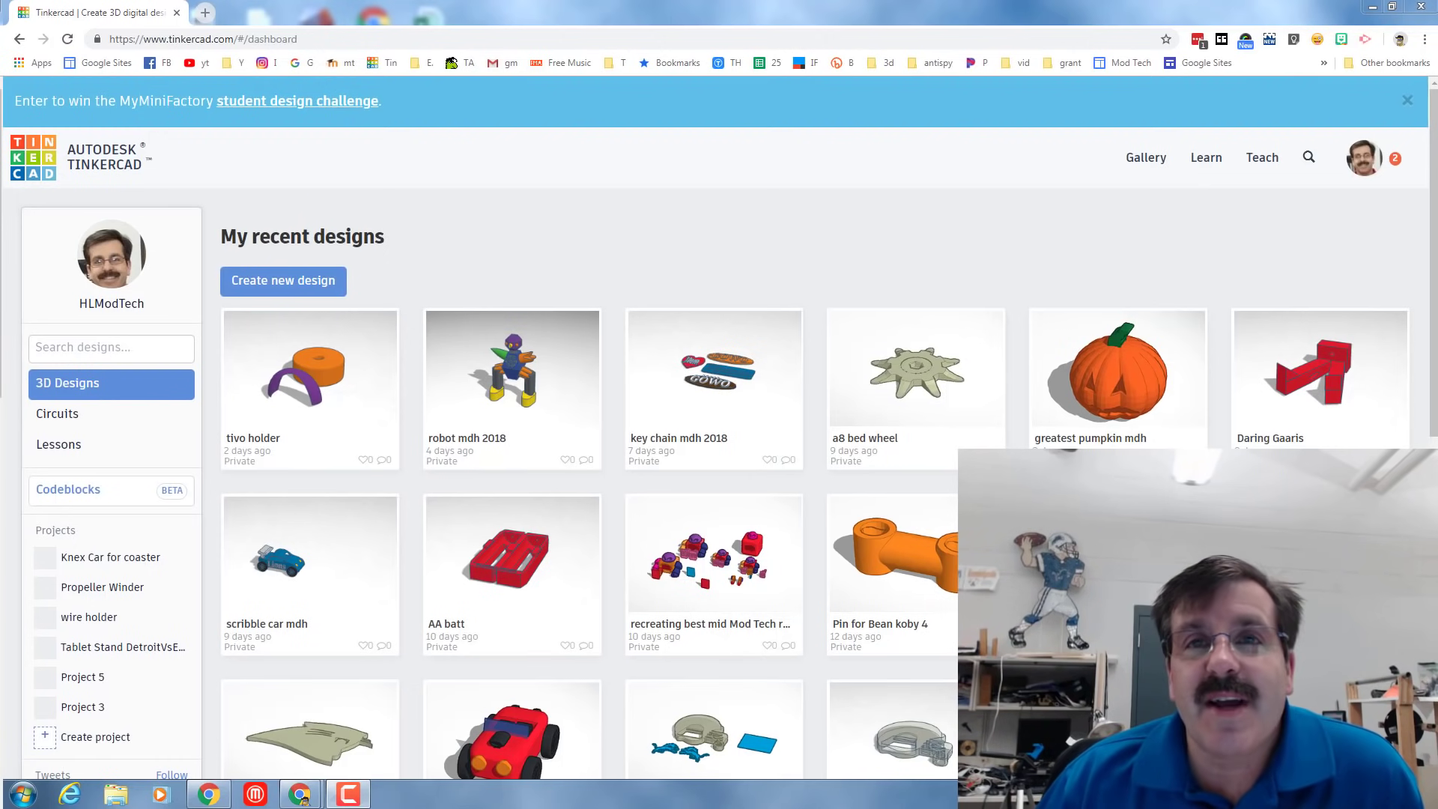
# Step: Create a new blank design named 'Jet mdh' from the Tinkercad dashboard
pyautogui.click(296, 281)
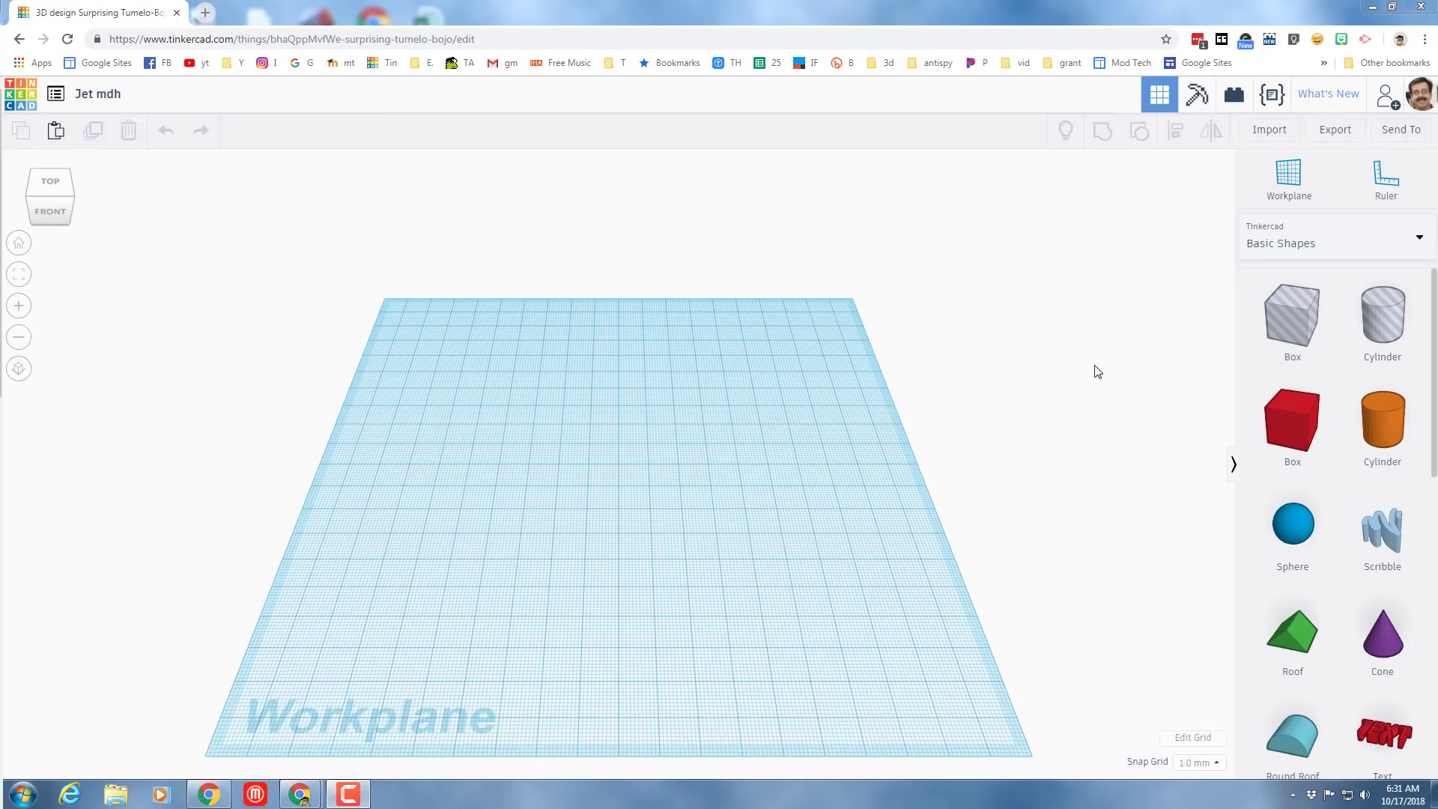
# Step: Place an orange cylinder and rotate it 90° to lie on its side
pyautogui.moveTo(1386, 431); pyautogui.dragTo(619, 466)
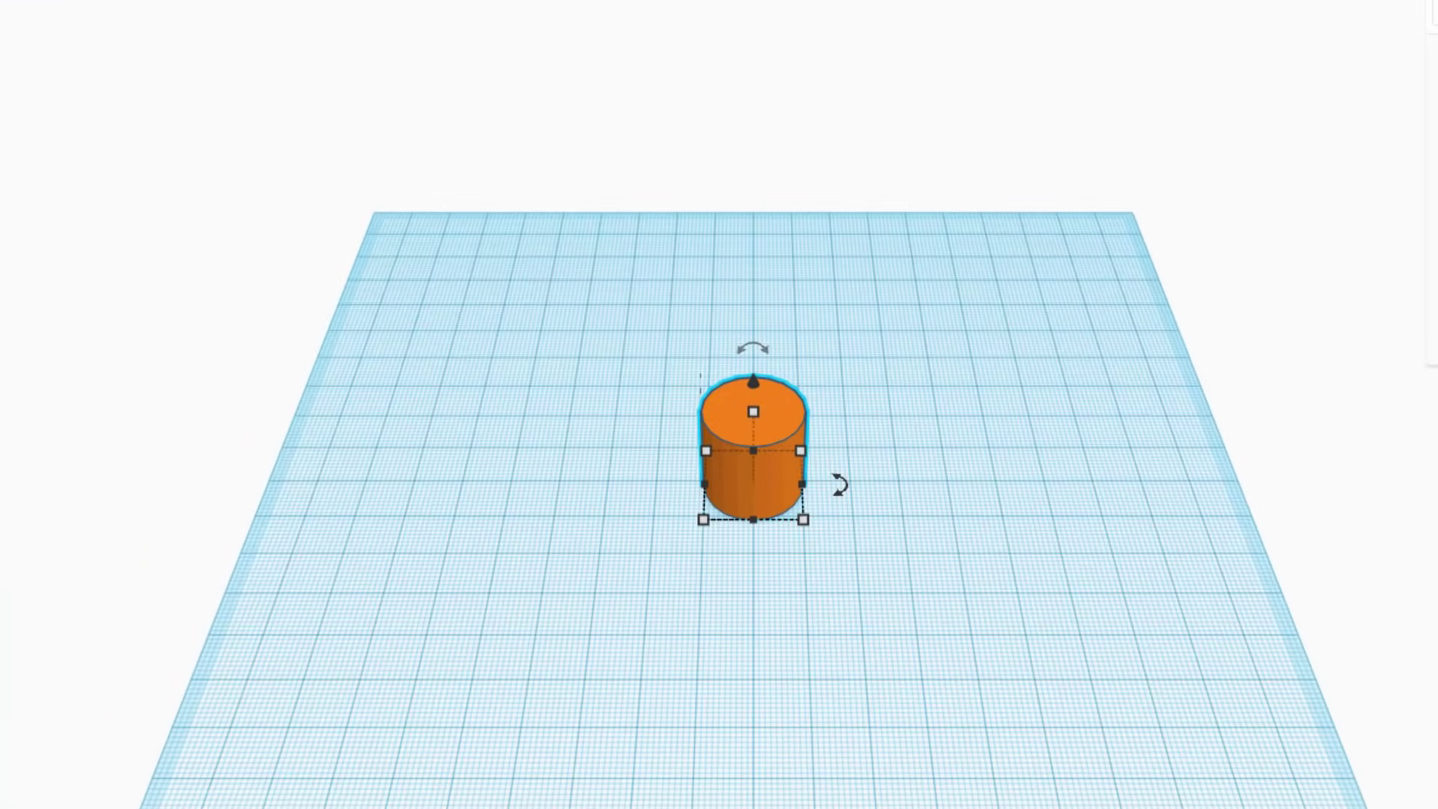
pyautogui.click(69, 171)
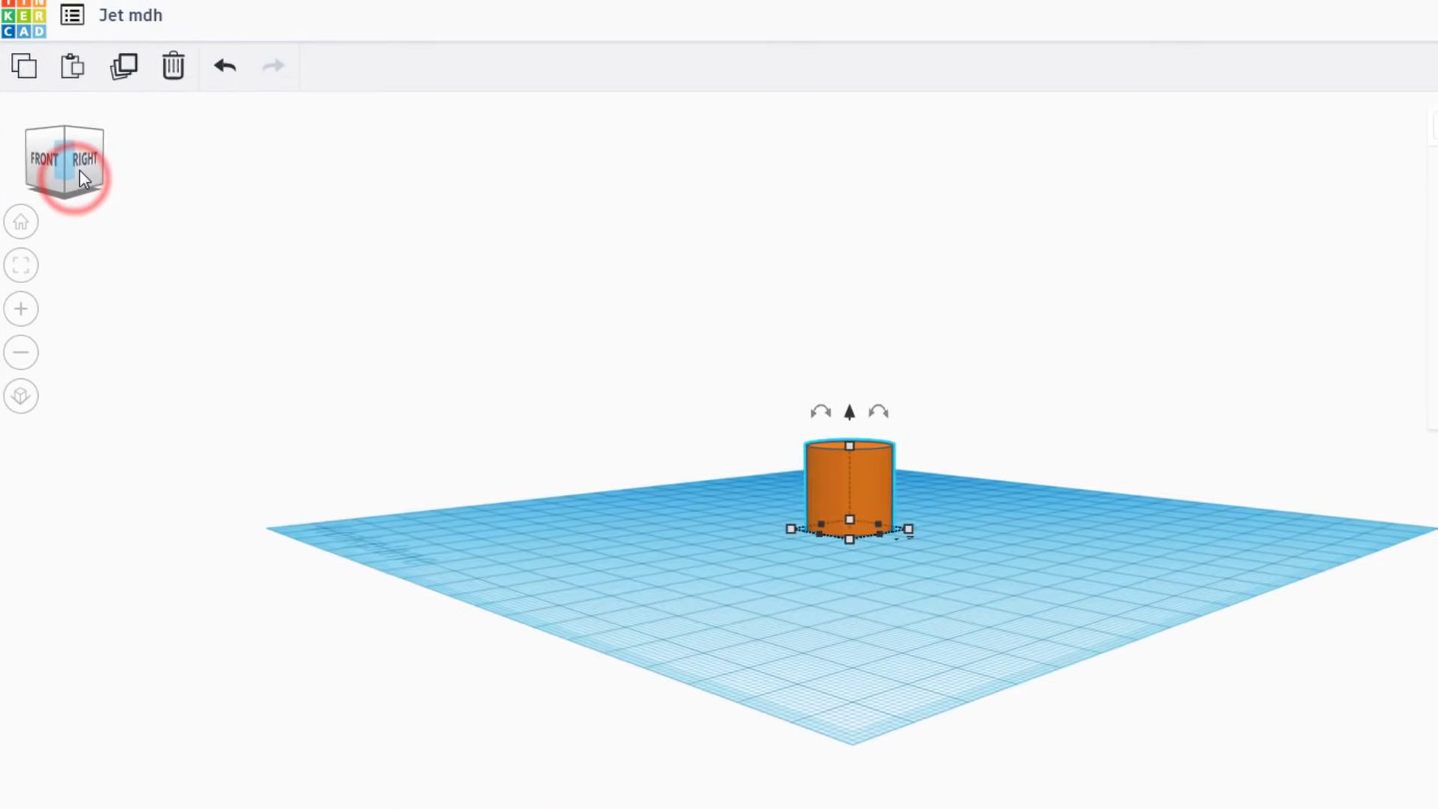
pyautogui.click(87, 145)
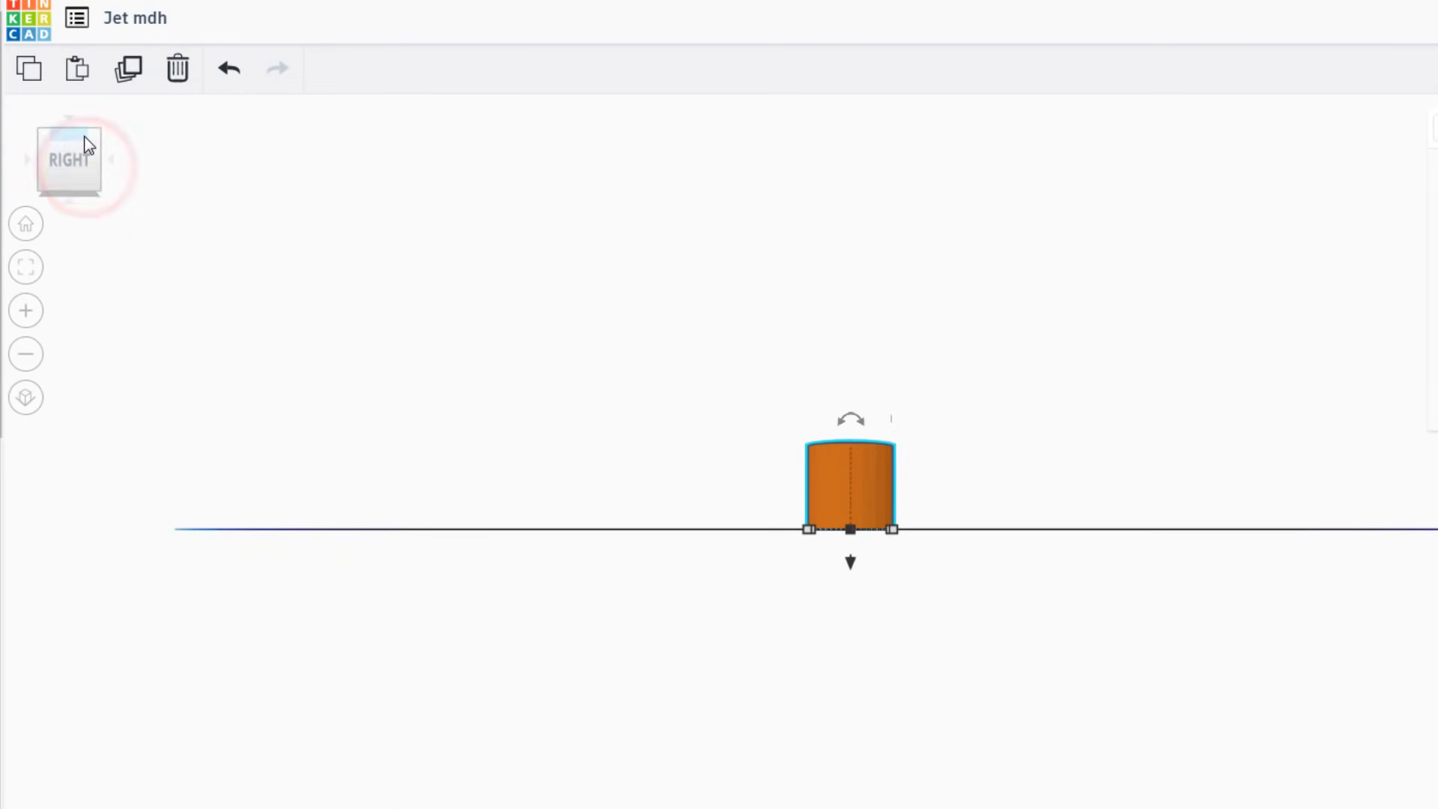
pyautogui.click(83, 134)
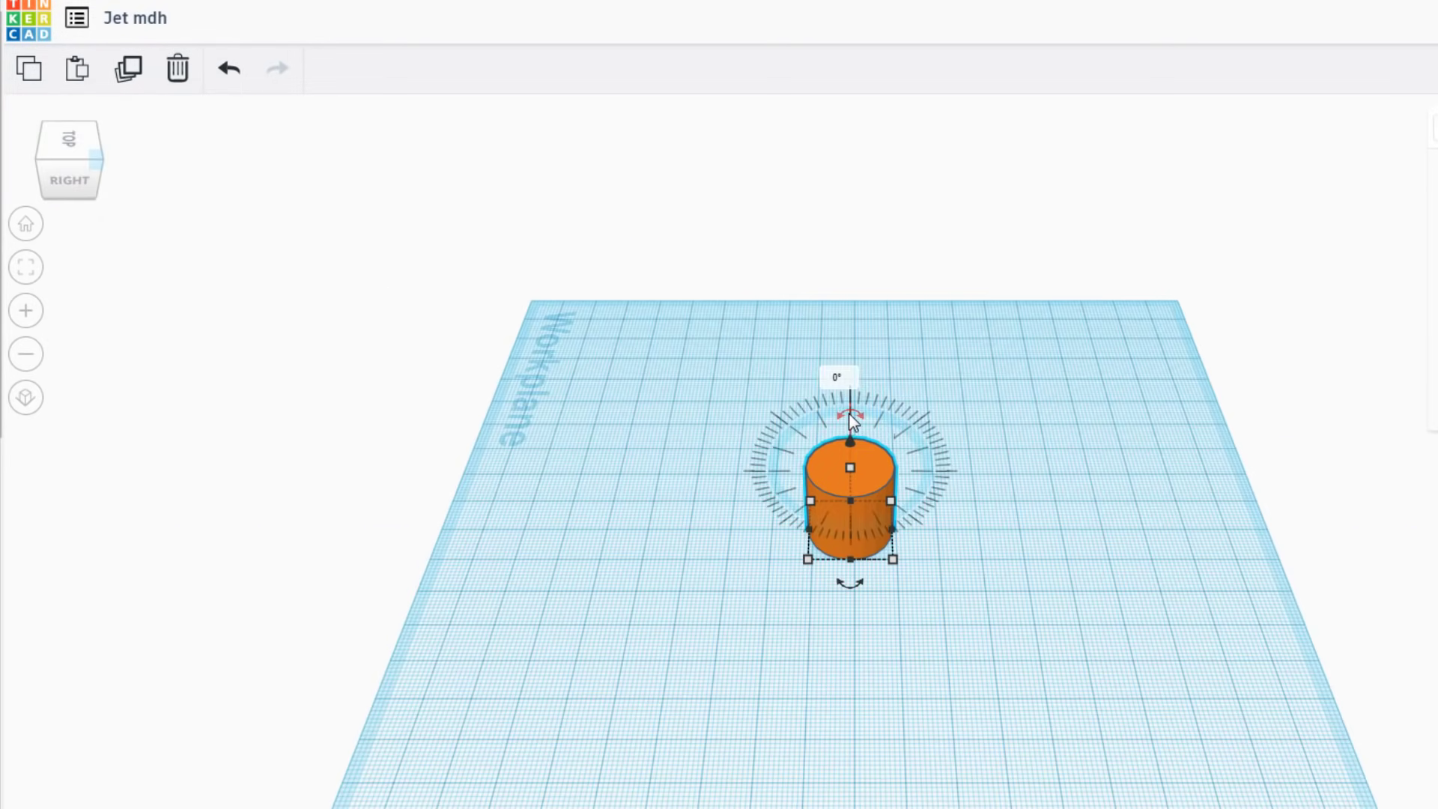
pyautogui.moveTo(849, 419); pyautogui.dragTo(800, 466)
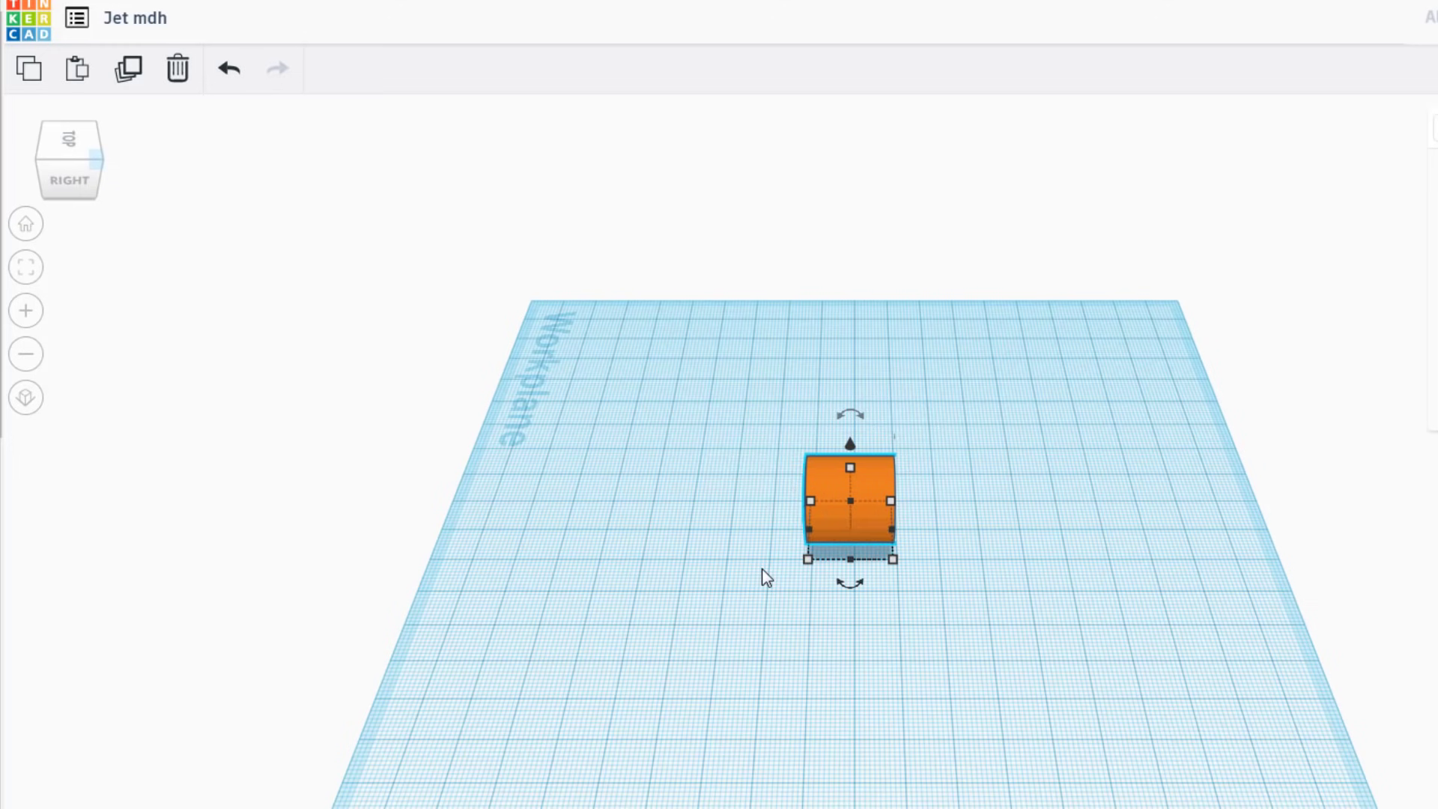
pyautogui.moveTo(703, 578); pyautogui.dragTo(803, 528, button='right')
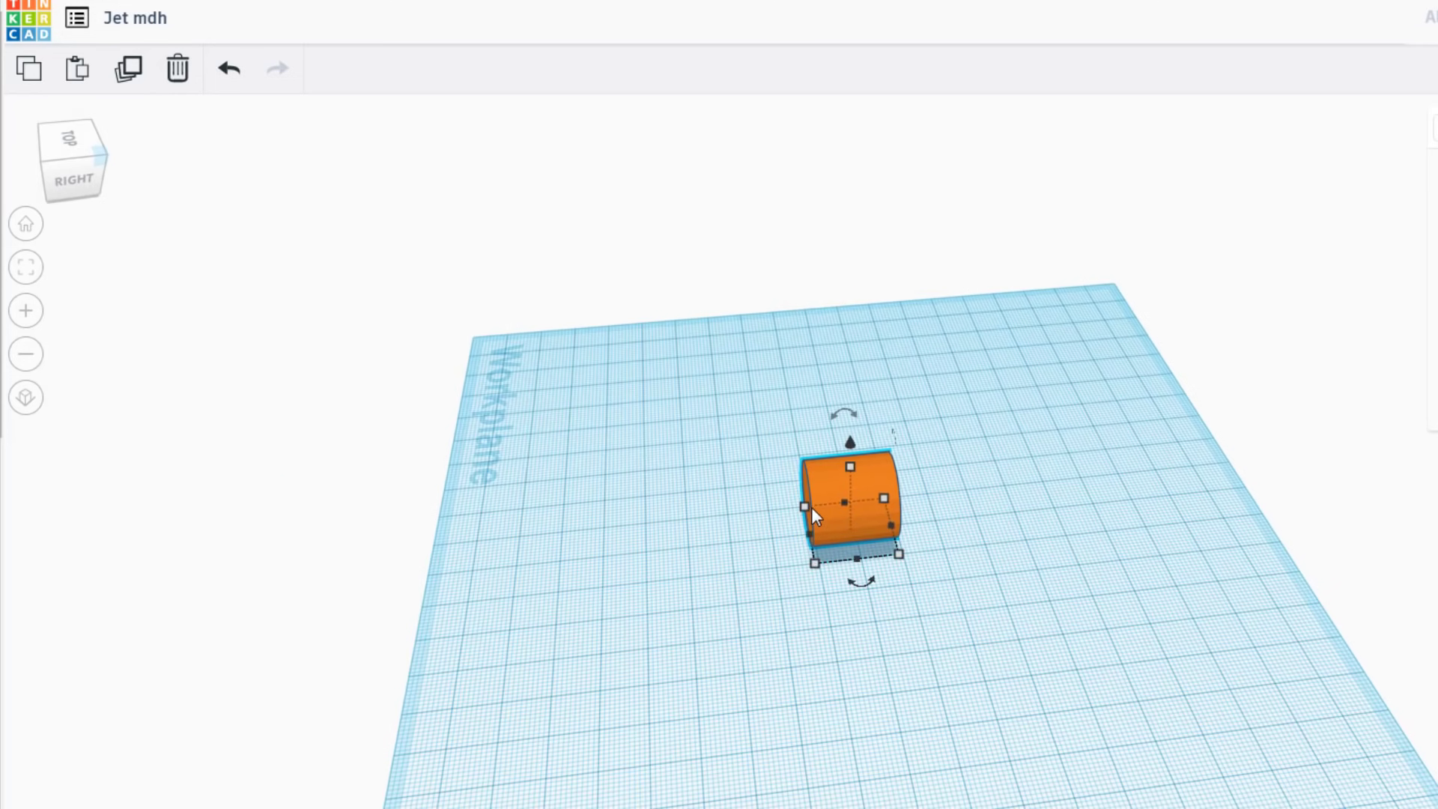
# Step: Stretch the cylinder to 70 mm long
pyautogui.moveTo(809, 532); pyautogui.dragTo(612, 556)
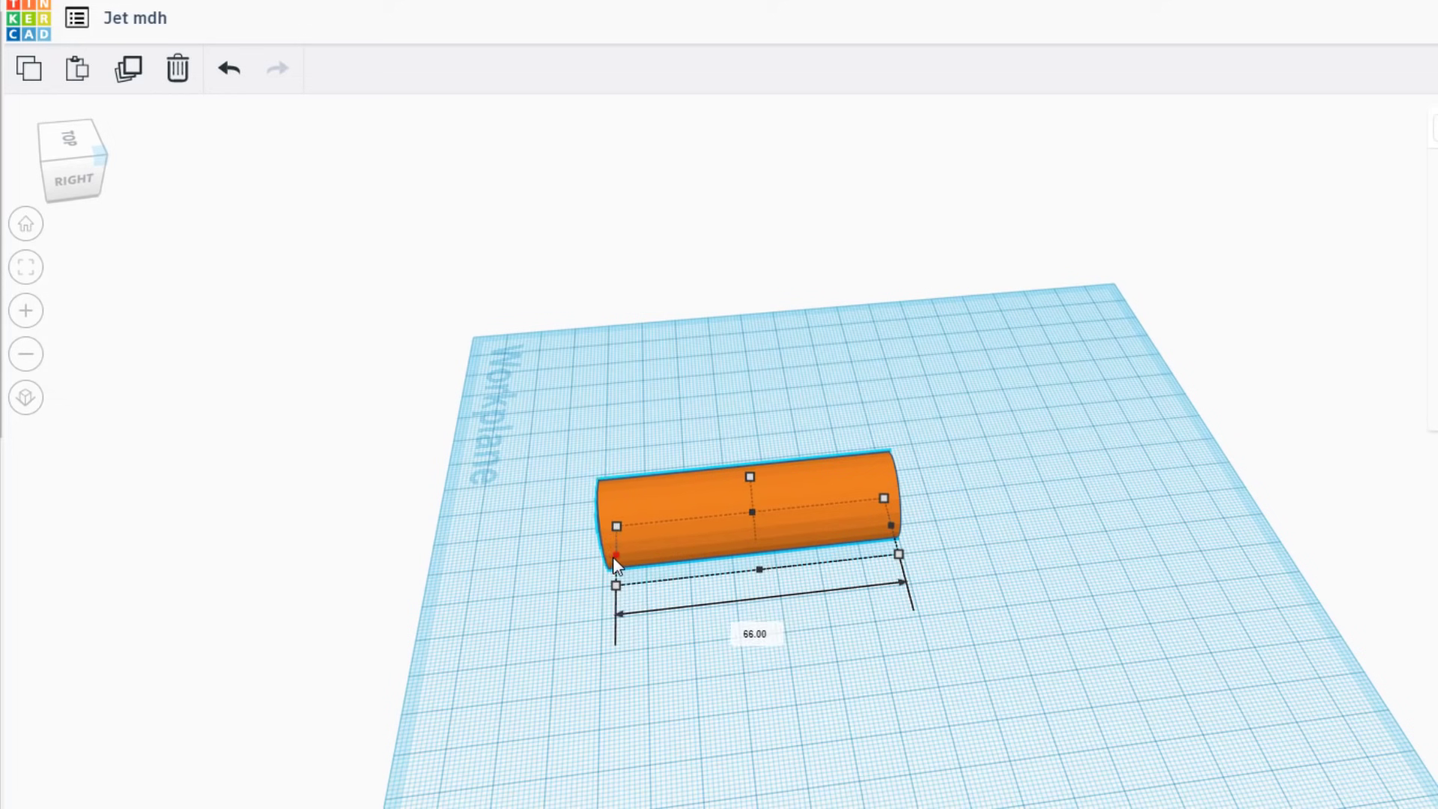
pyautogui.click(759, 631)
pyautogui.write('7')
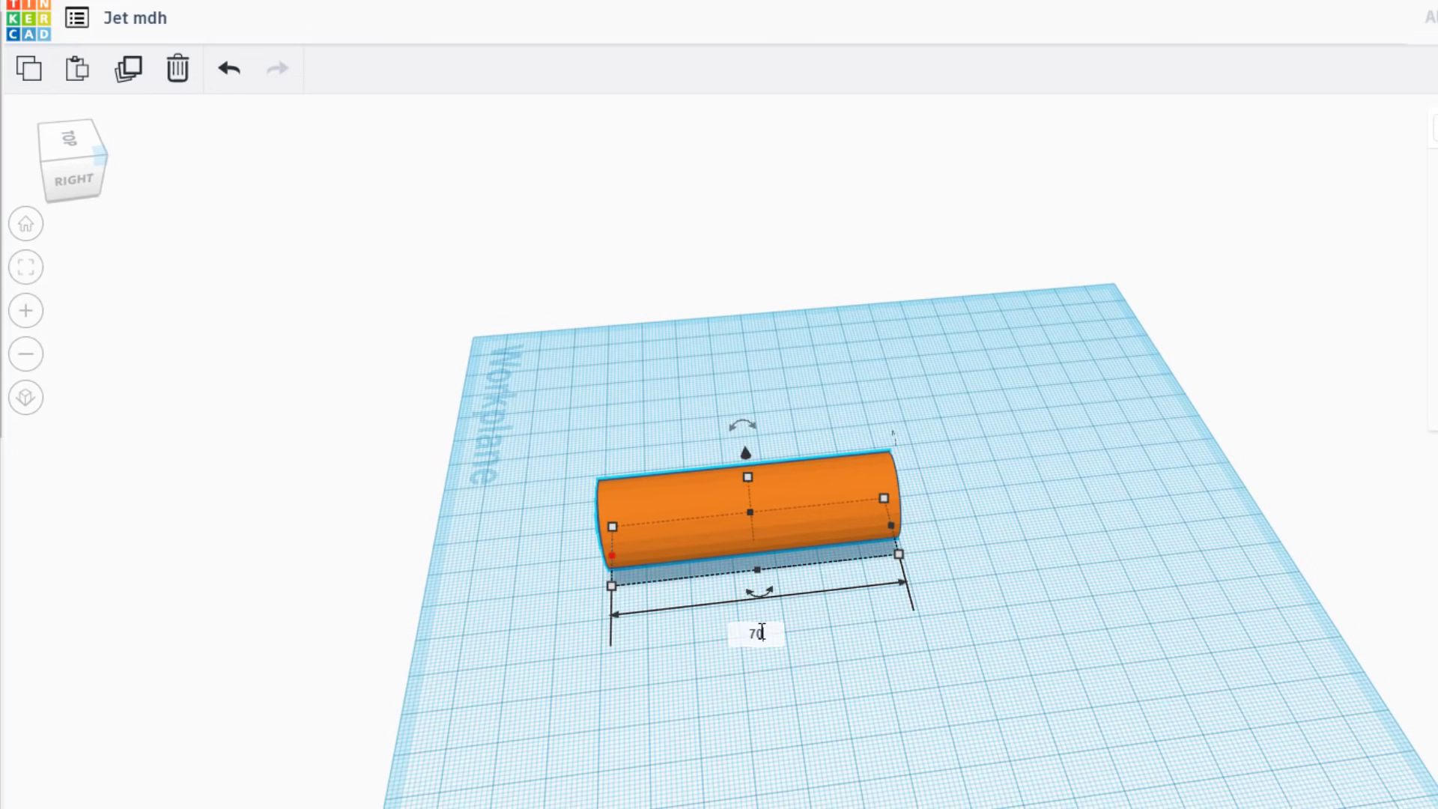
pyautogui.press('Return')
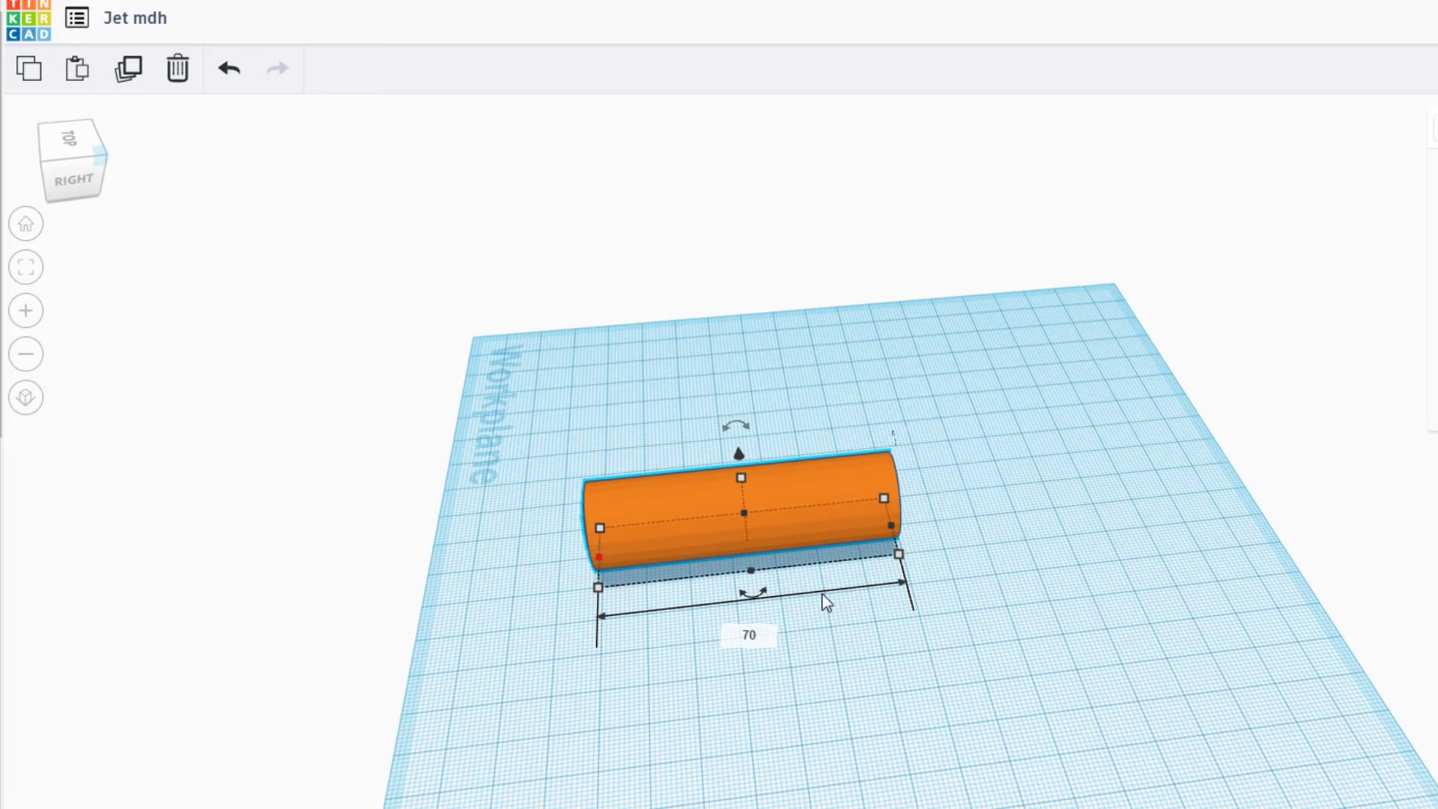
# Step: Set the cylinder's height to 10 mm and its width from 20 to 10 mm
pyautogui.click(740, 480)
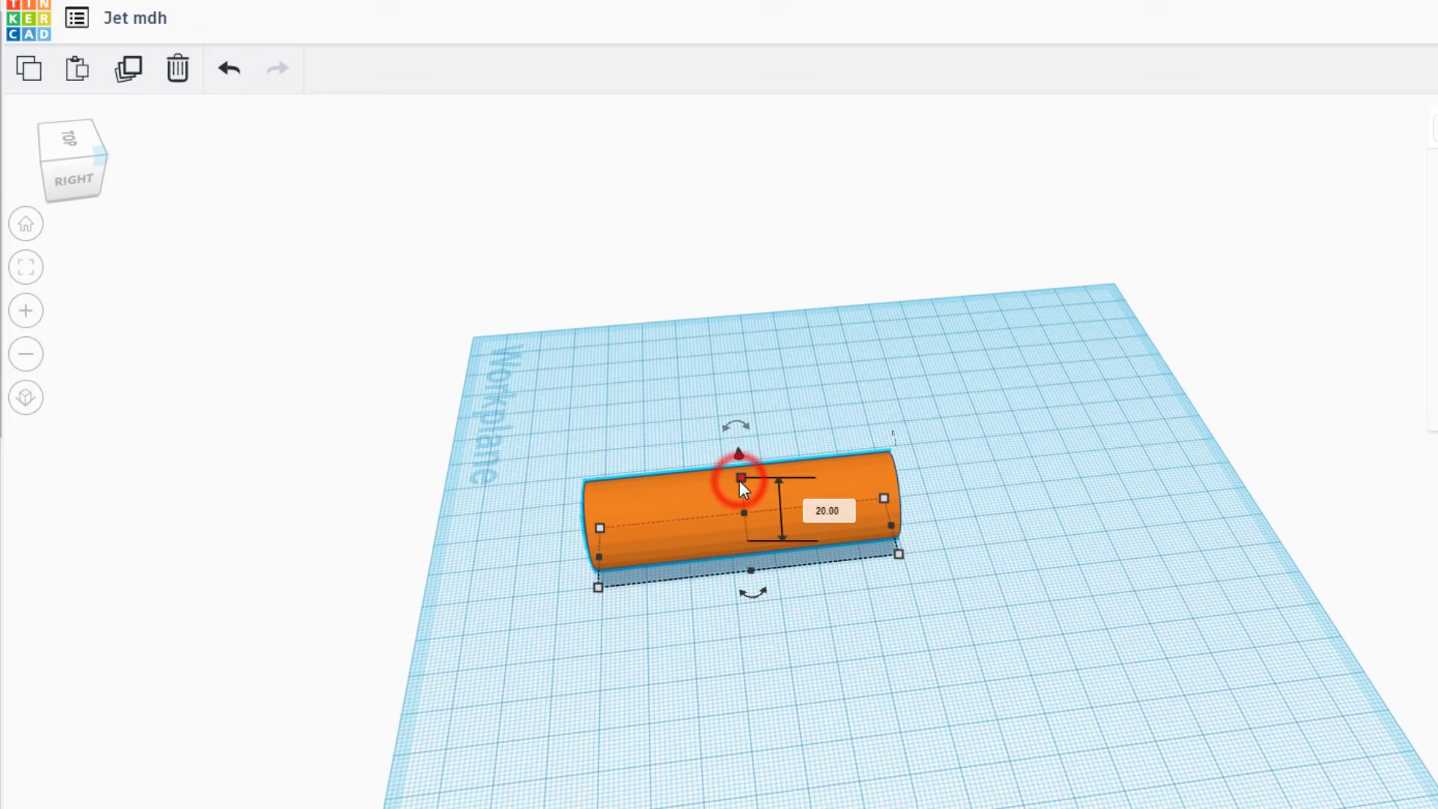
pyautogui.click(831, 510)
pyautogui.write('10')
pyautogui.press('Return')
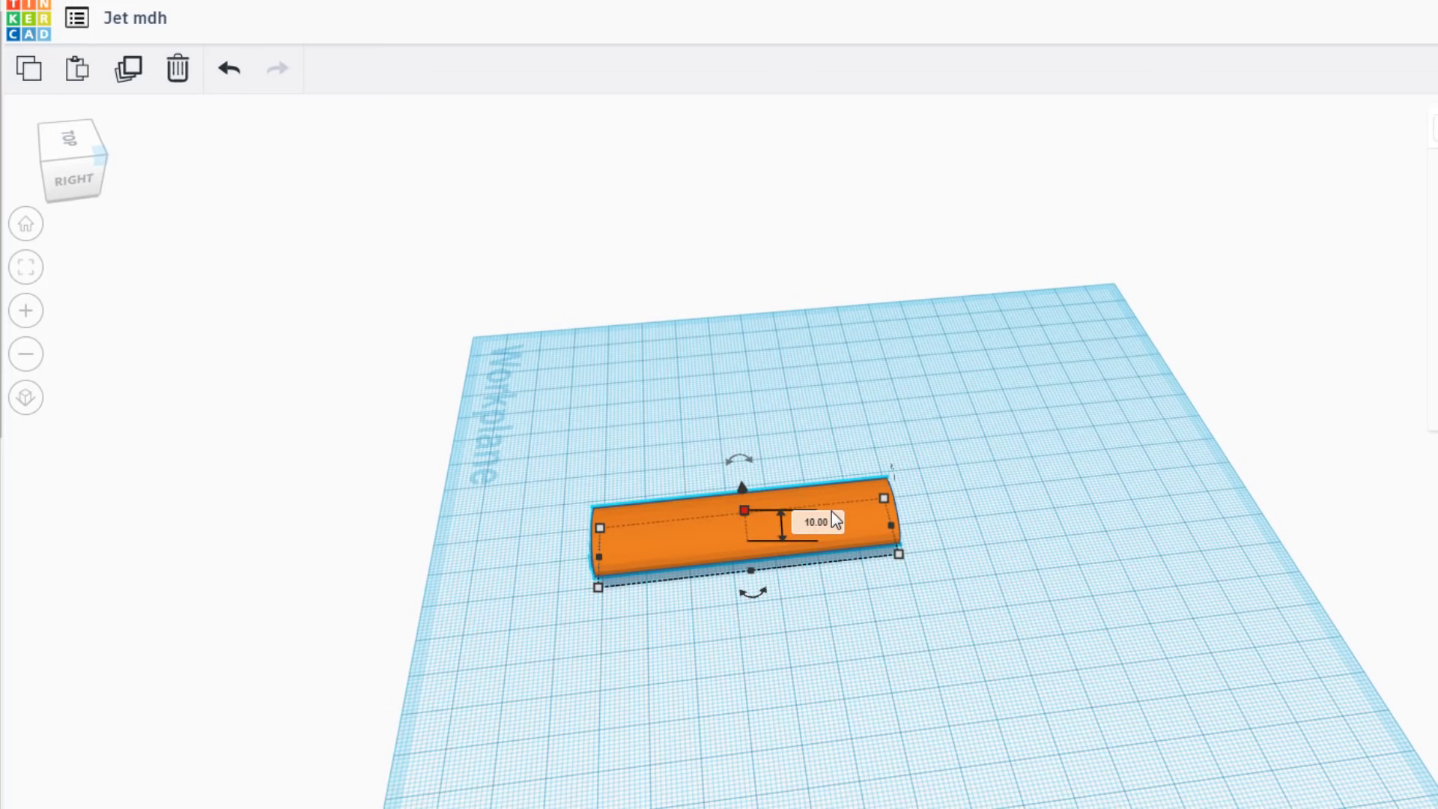
pyautogui.click(599, 588)
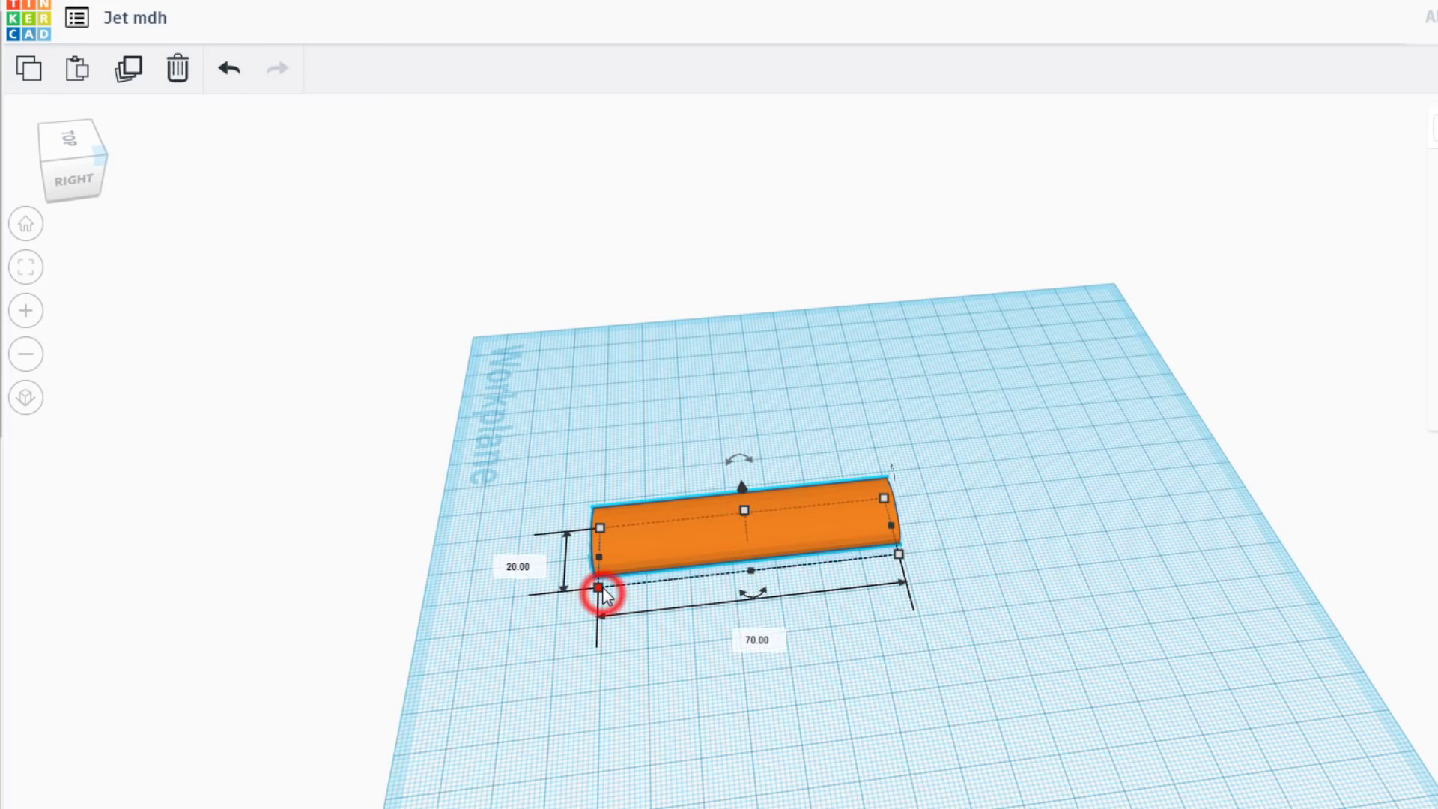
pyautogui.click(519, 567)
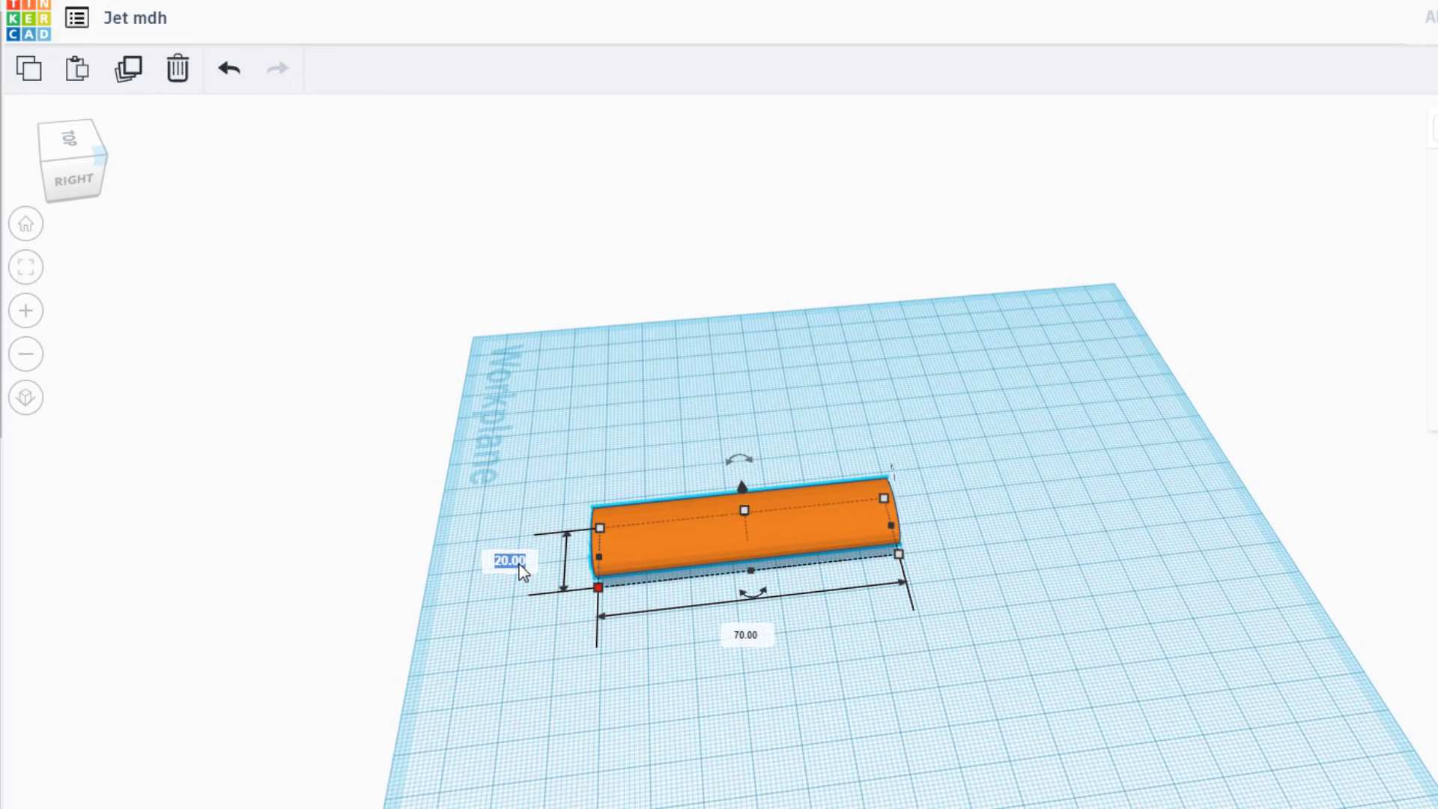
pyautogui.write('10')
pyautogui.press('Return')
pyautogui.moveTo(471, 678); pyautogui.dragTo(751, 610, button='right')
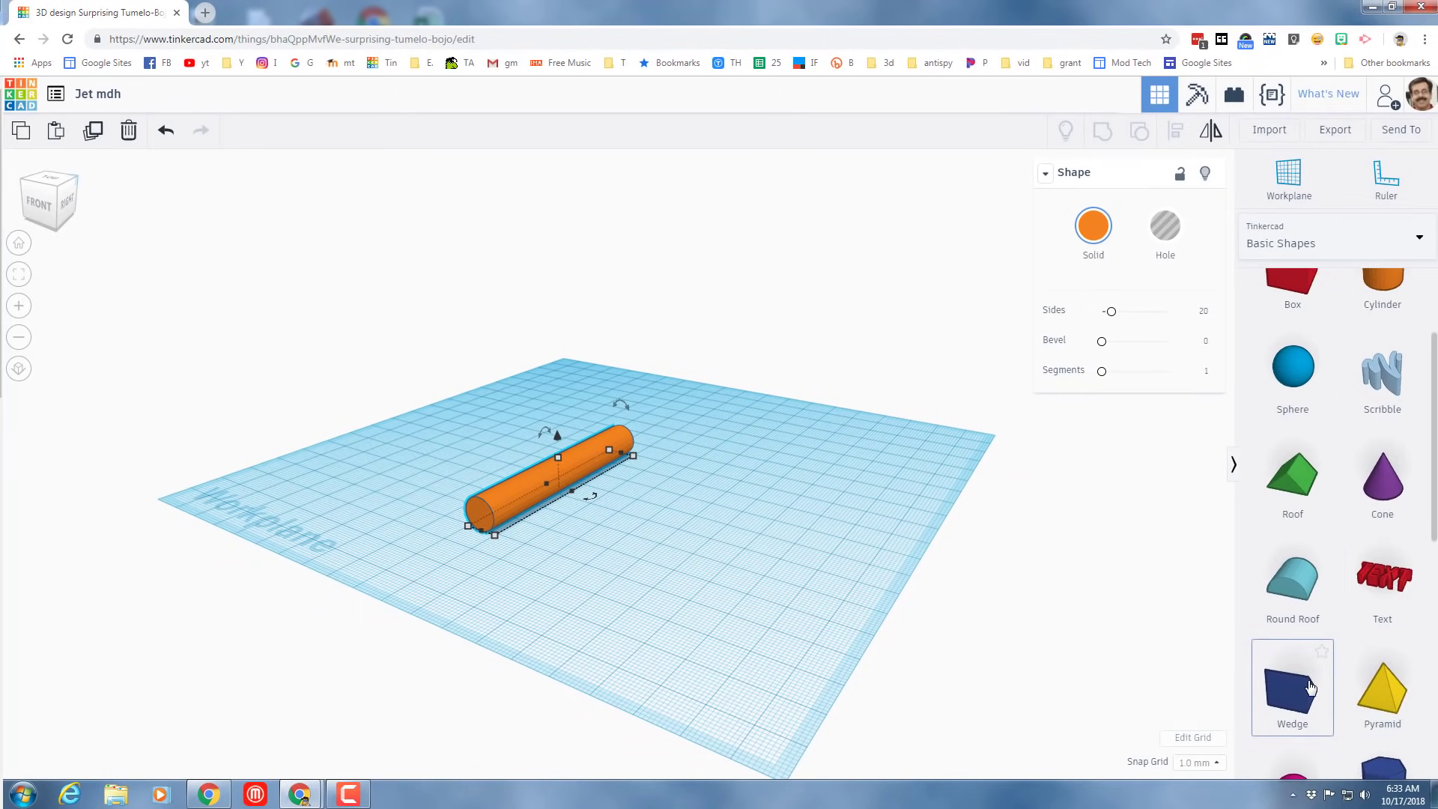
# Step: Place a workplane on the cylinder's end face and view it from the front
pyautogui.scroll(-2, 1309, 687)
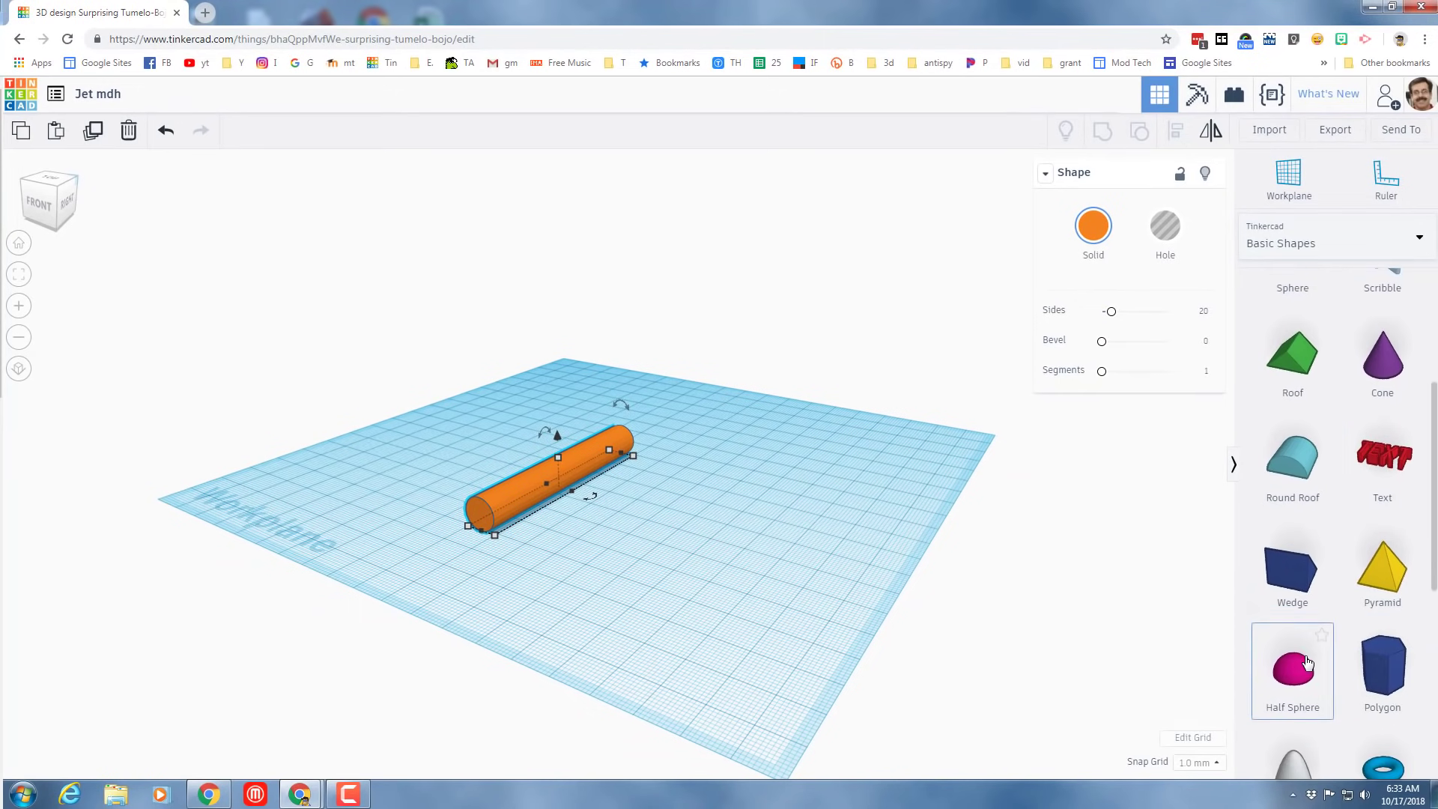
pyautogui.scroll(5, 1311, 449)
pyautogui.click(1309, 247)
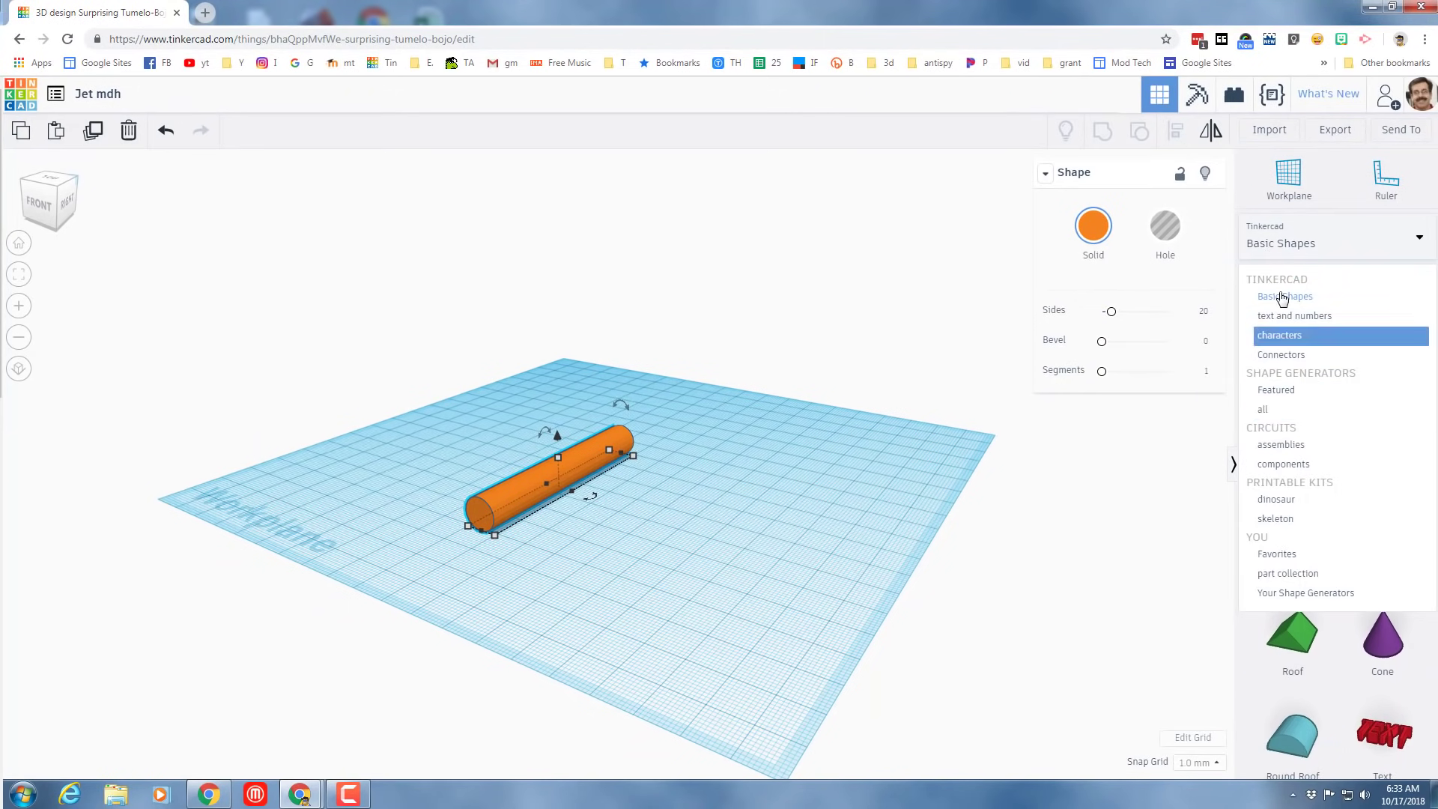
pyautogui.click(1340, 238)
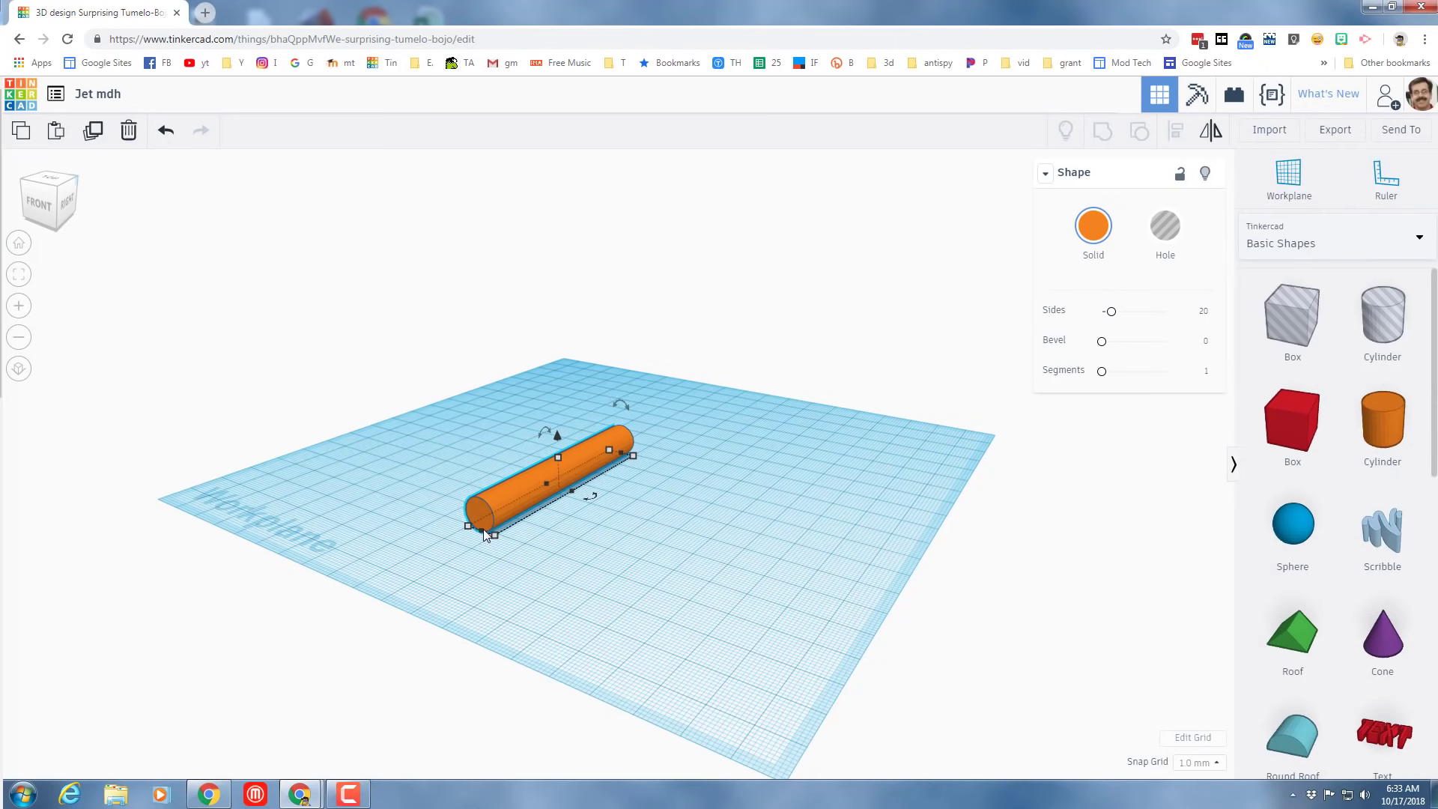
pyautogui.moveTo(486, 534)
pyautogui.press('w')
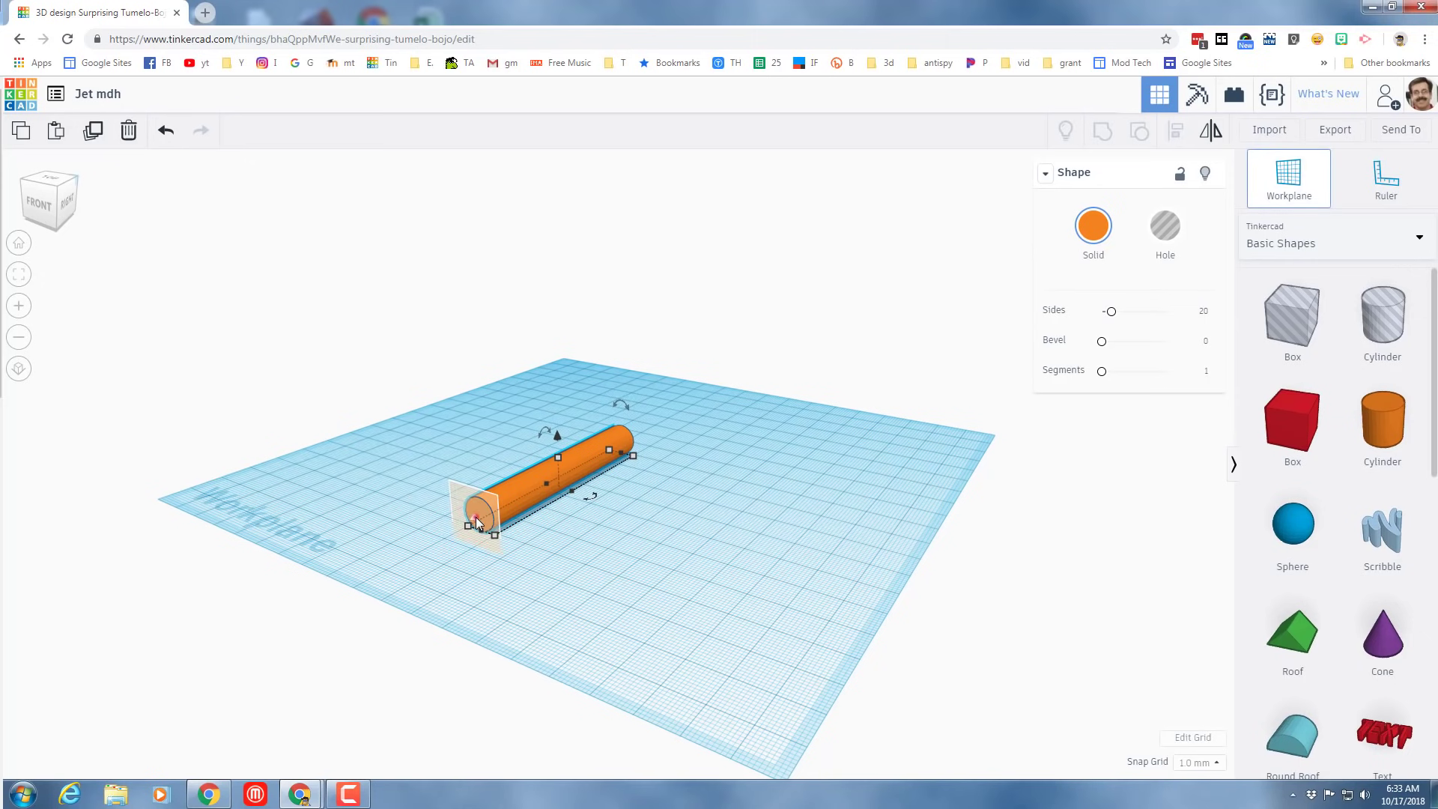
pyautogui.click(475, 515)
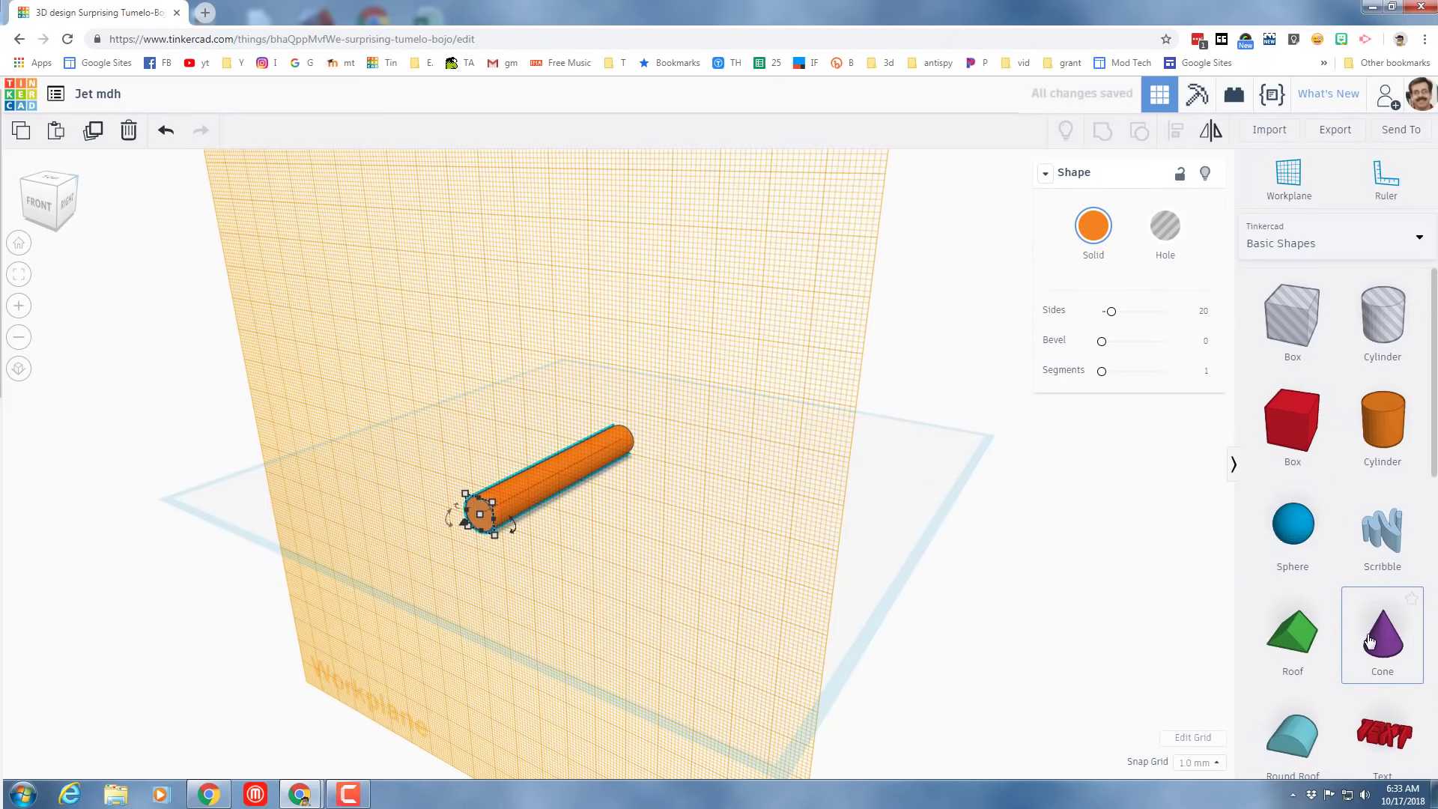
pyautogui.click(40, 202)
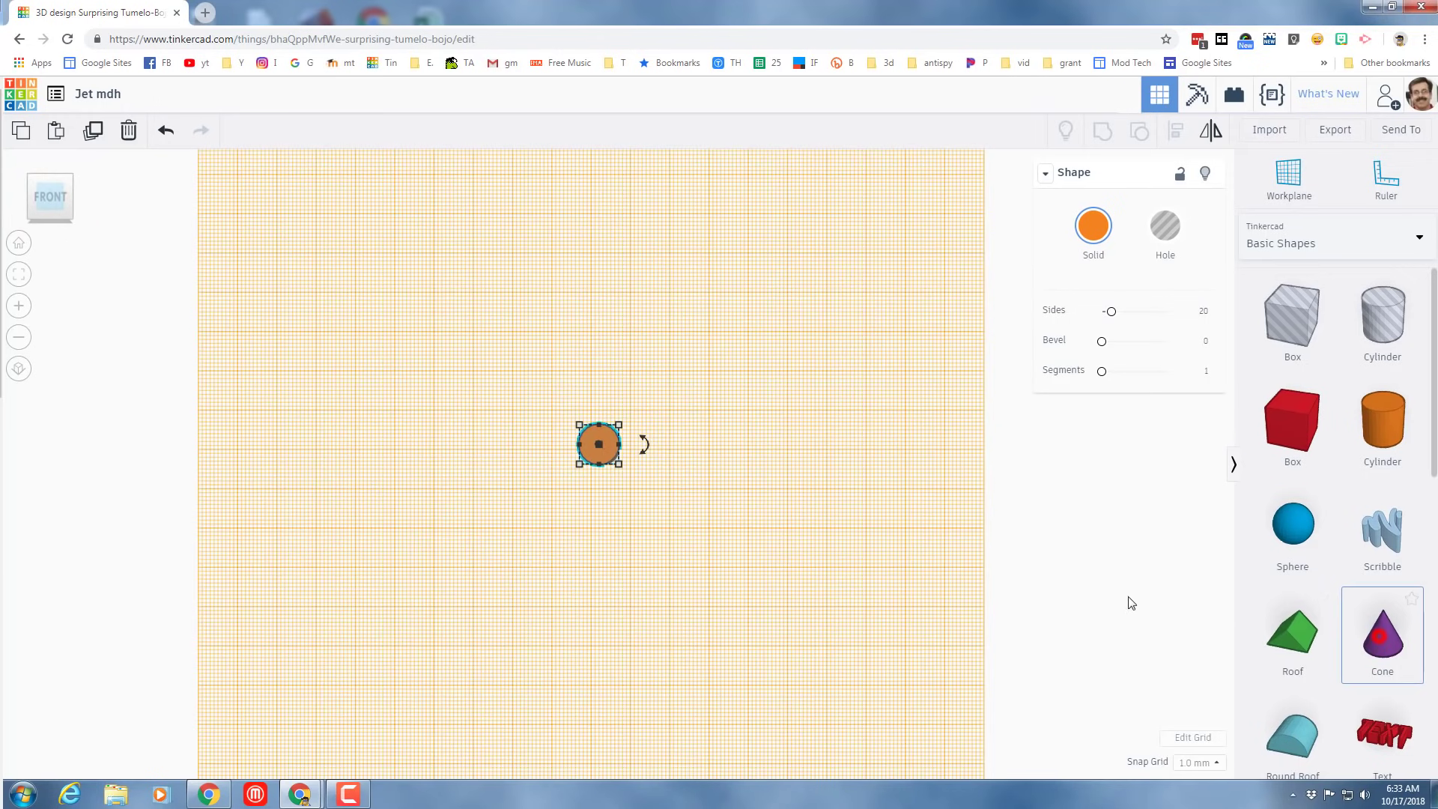
# Step: Drop a purple cone at the cylinder's end and scale it uniformly to 10 mm
pyautogui.press('shift')
pyautogui.keyDown('shift'); pyautogui.click(540, 447); pyautogui.keyUp('shift')
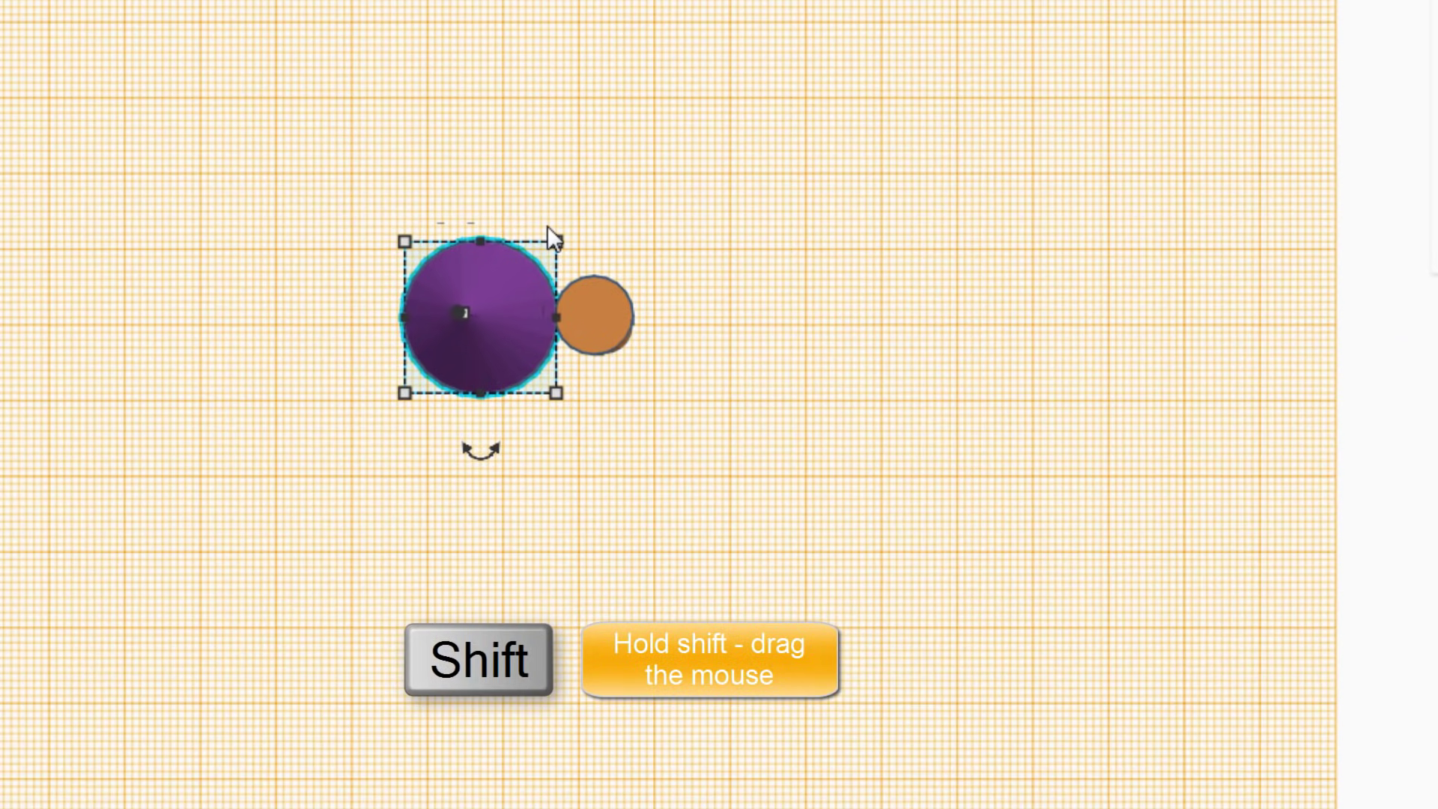
pyautogui.keyDown('shift'); pyautogui.moveTo(556, 243); pyautogui.dragTo(503, 268); pyautogui.keyUp('shift')
pyautogui.click(671, 332)
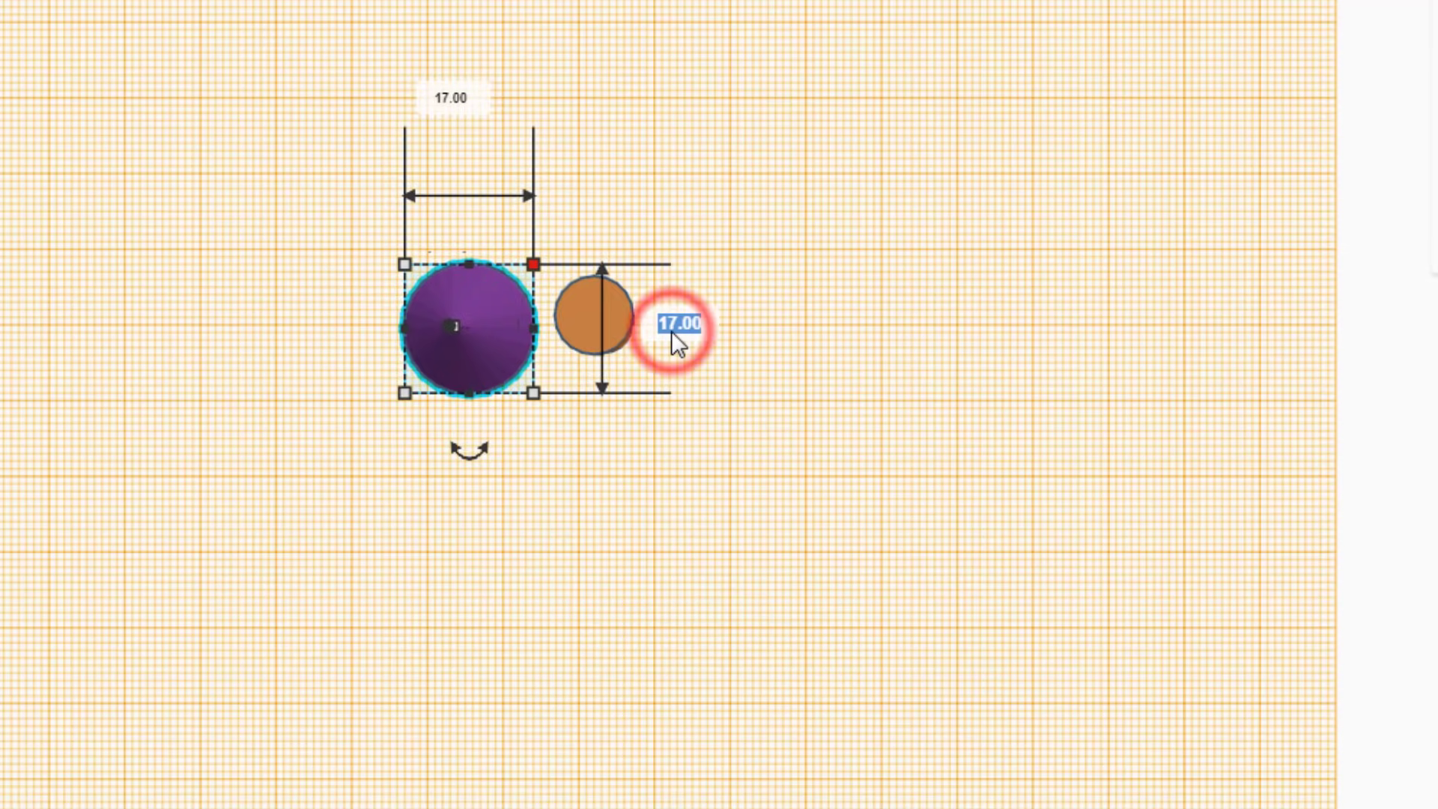
pyautogui.write('10')
pyautogui.press('Return')
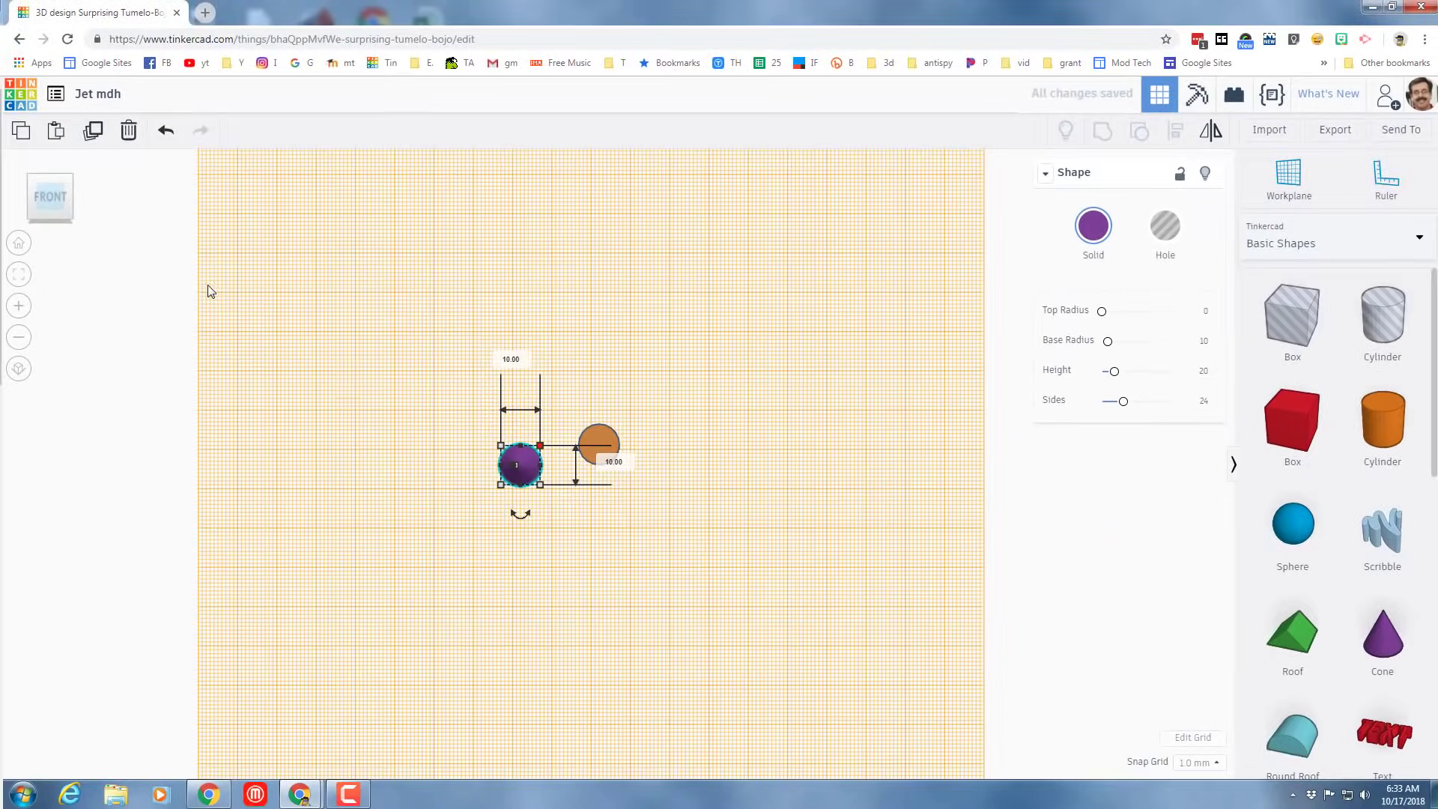
# Step: Align the cone centred horizontally and vertically on the cylinder's end
pyautogui.moveTo(448, 379); pyautogui.dragTo(740, 572)
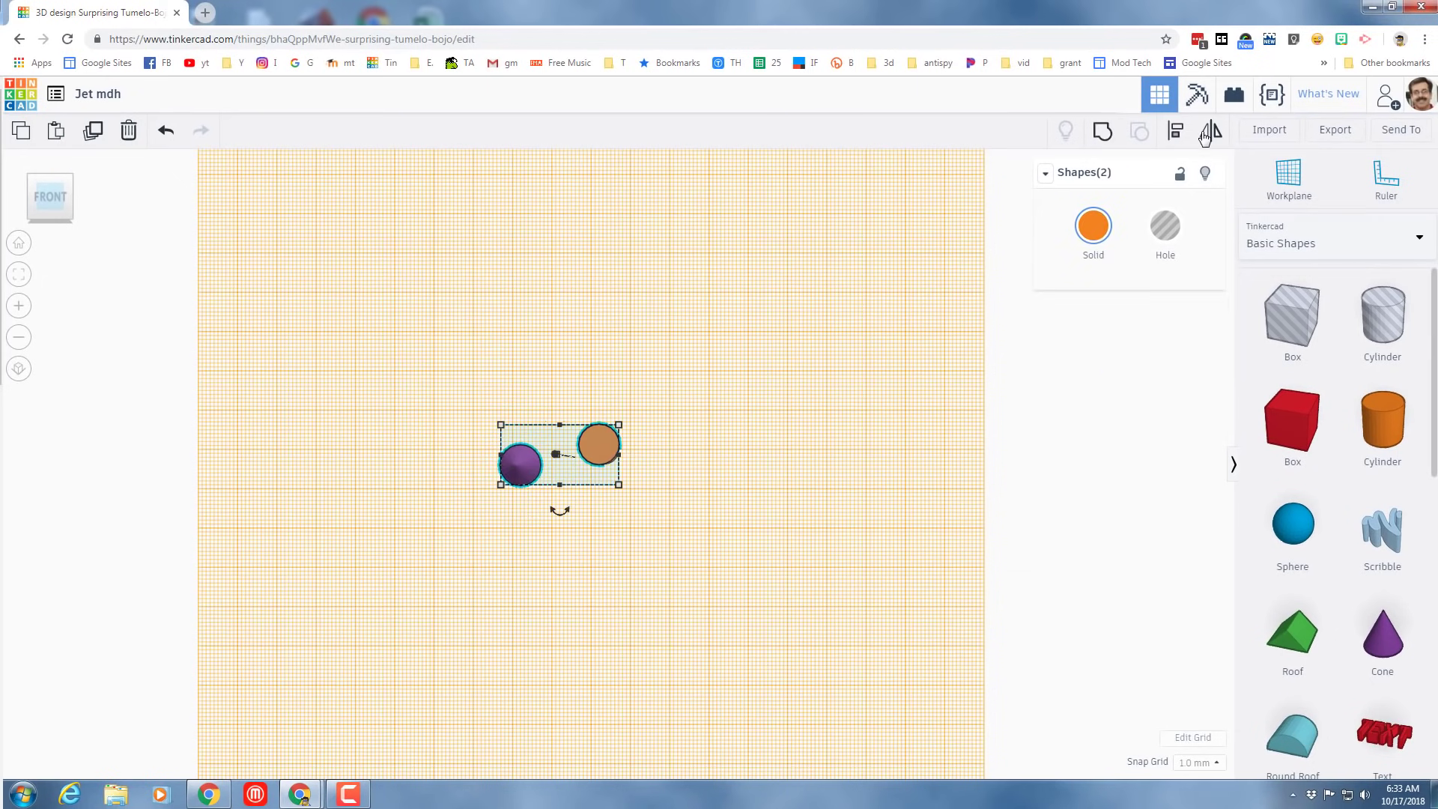
pyautogui.click(1175, 130)
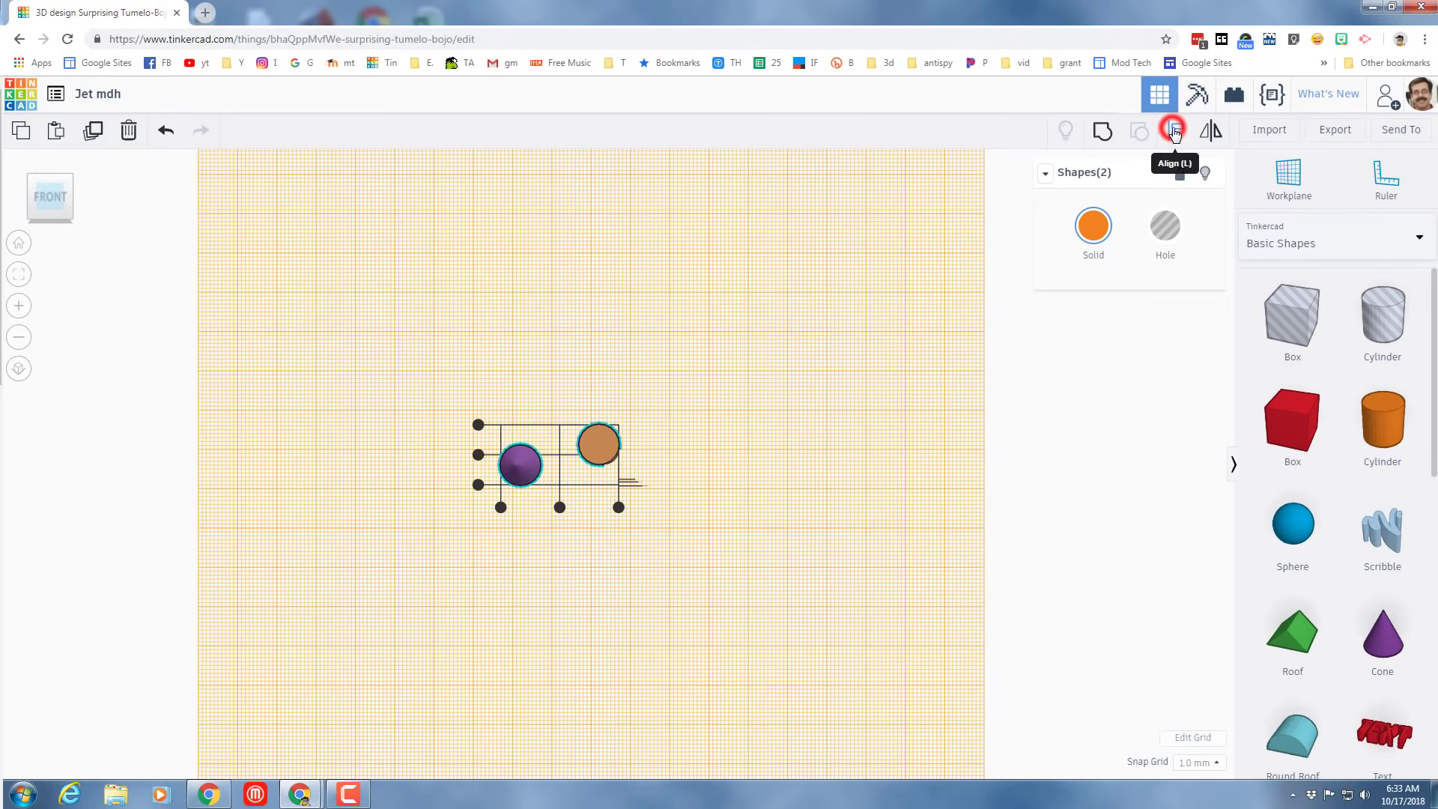
pyautogui.click(559, 507)
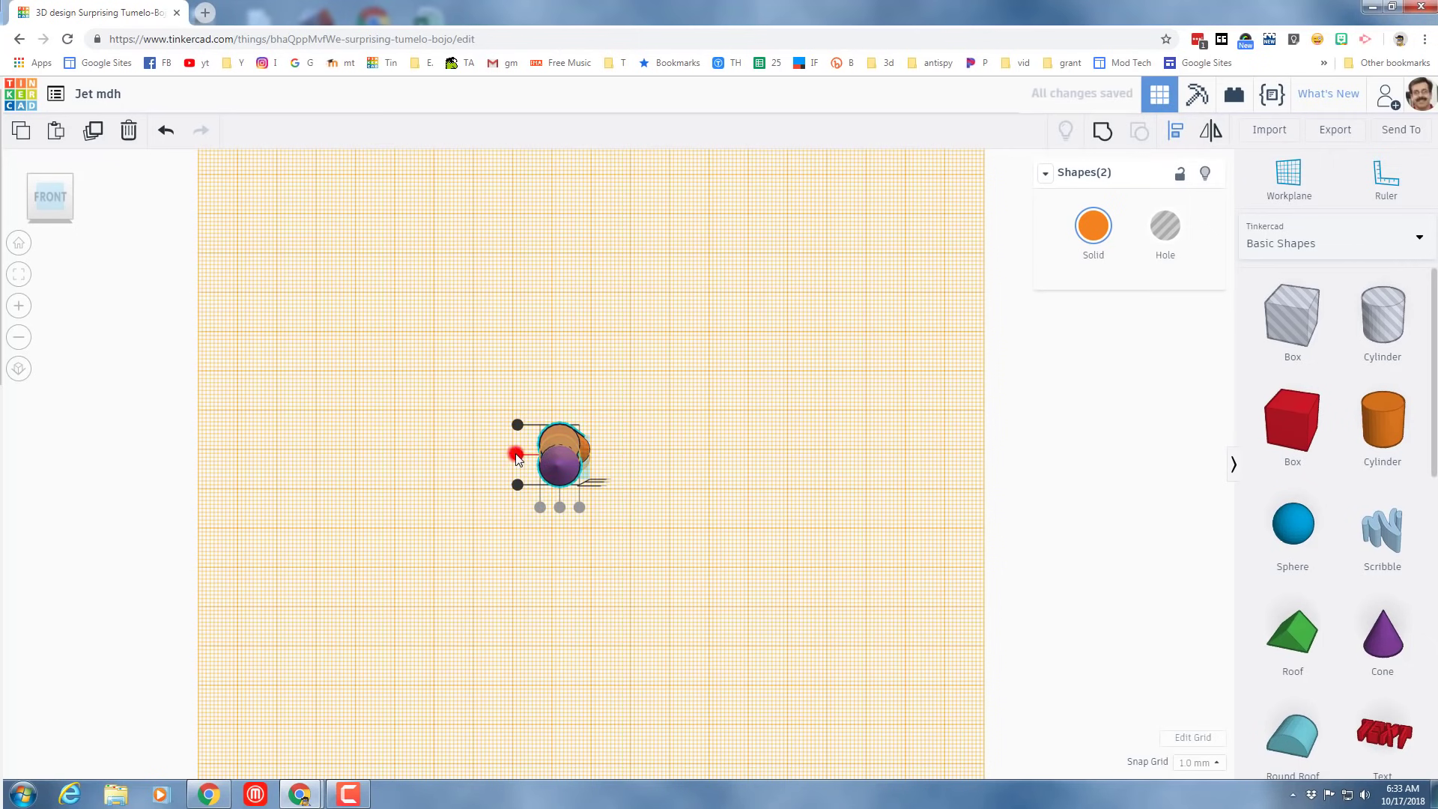
pyautogui.click(517, 455)
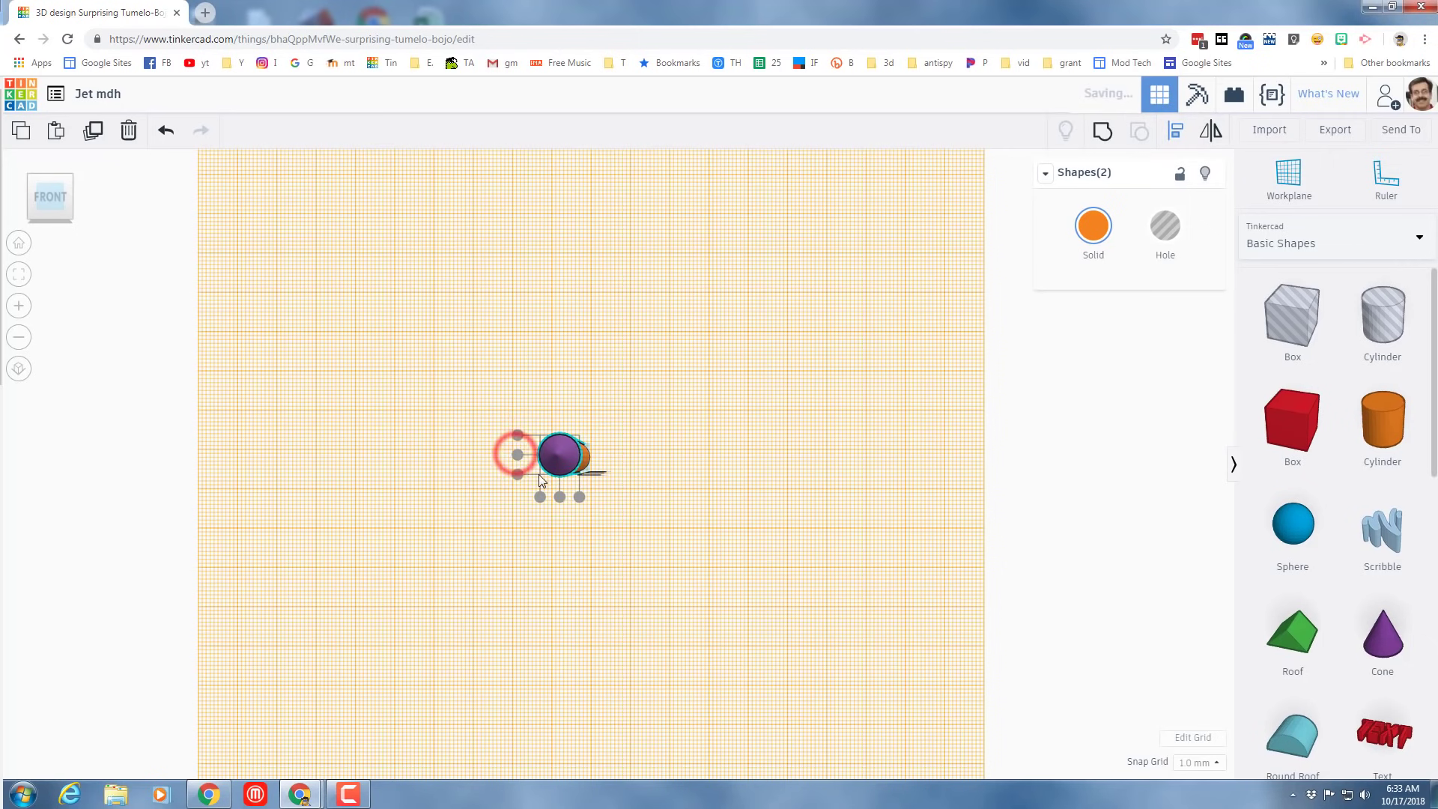
pyautogui.click(69, 180)
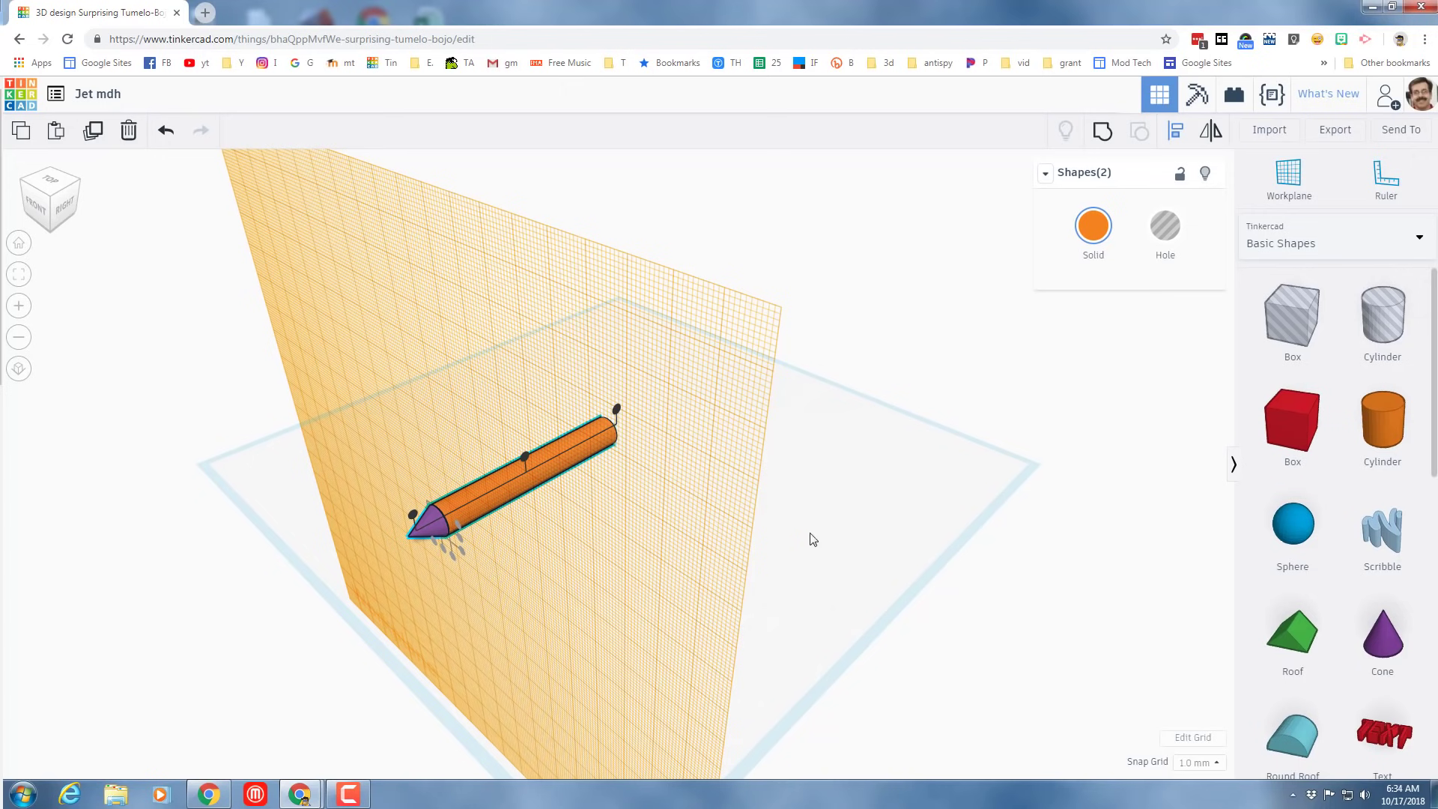
# Step: Restore the default workplane and group the body with its purple nose
pyautogui.click(1278, 191)
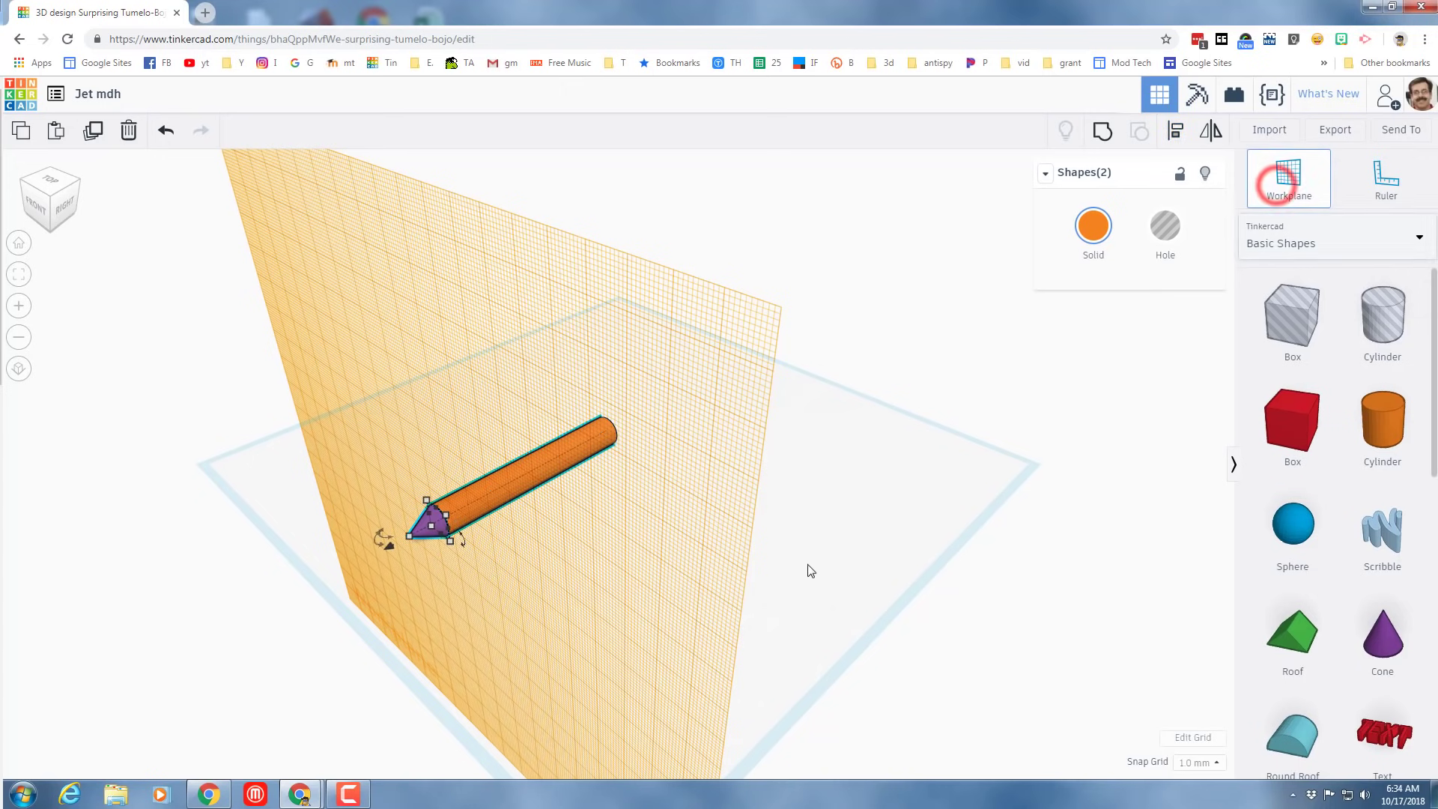
pyautogui.click(851, 608)
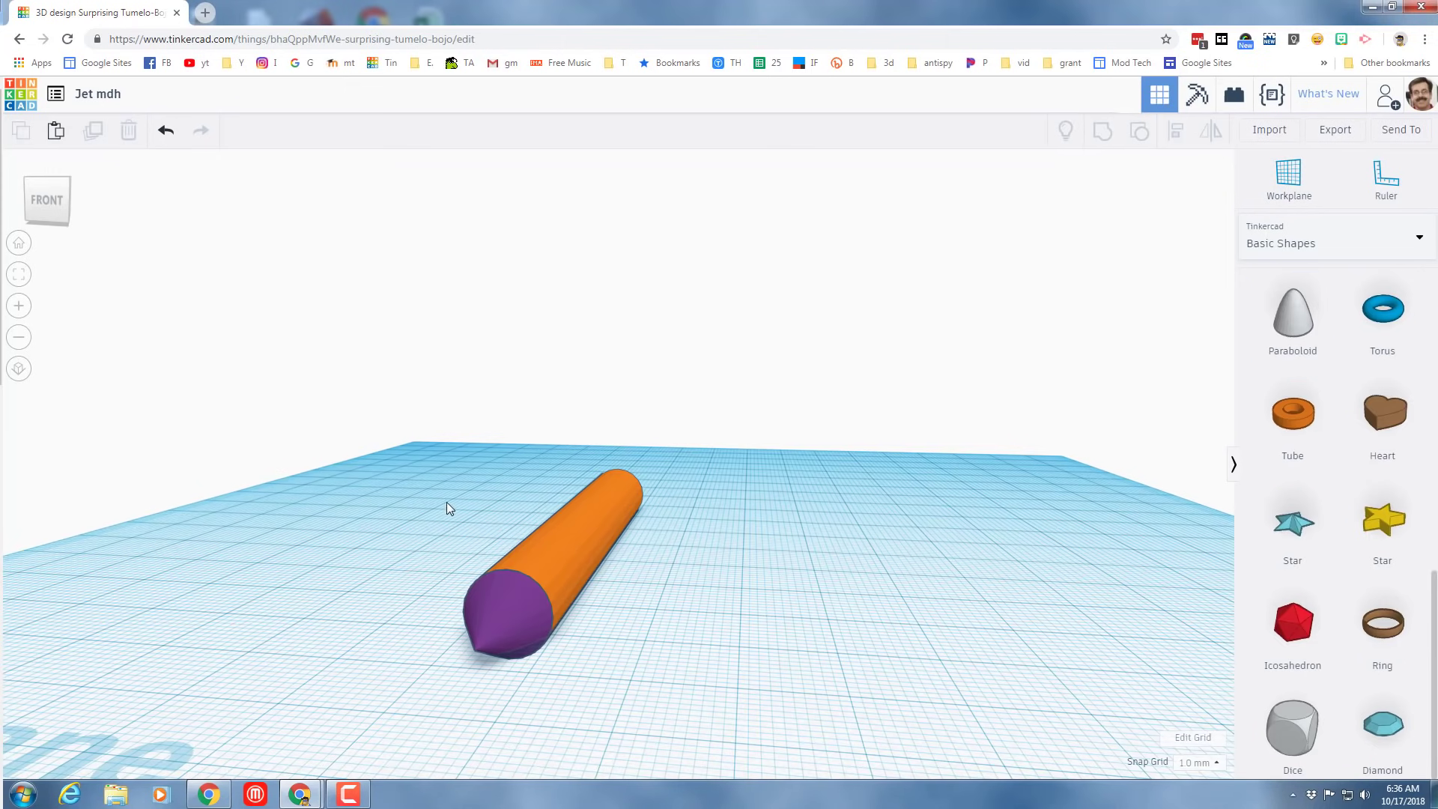
pyautogui.moveTo(412, 492); pyautogui.dragTo(572, 665)
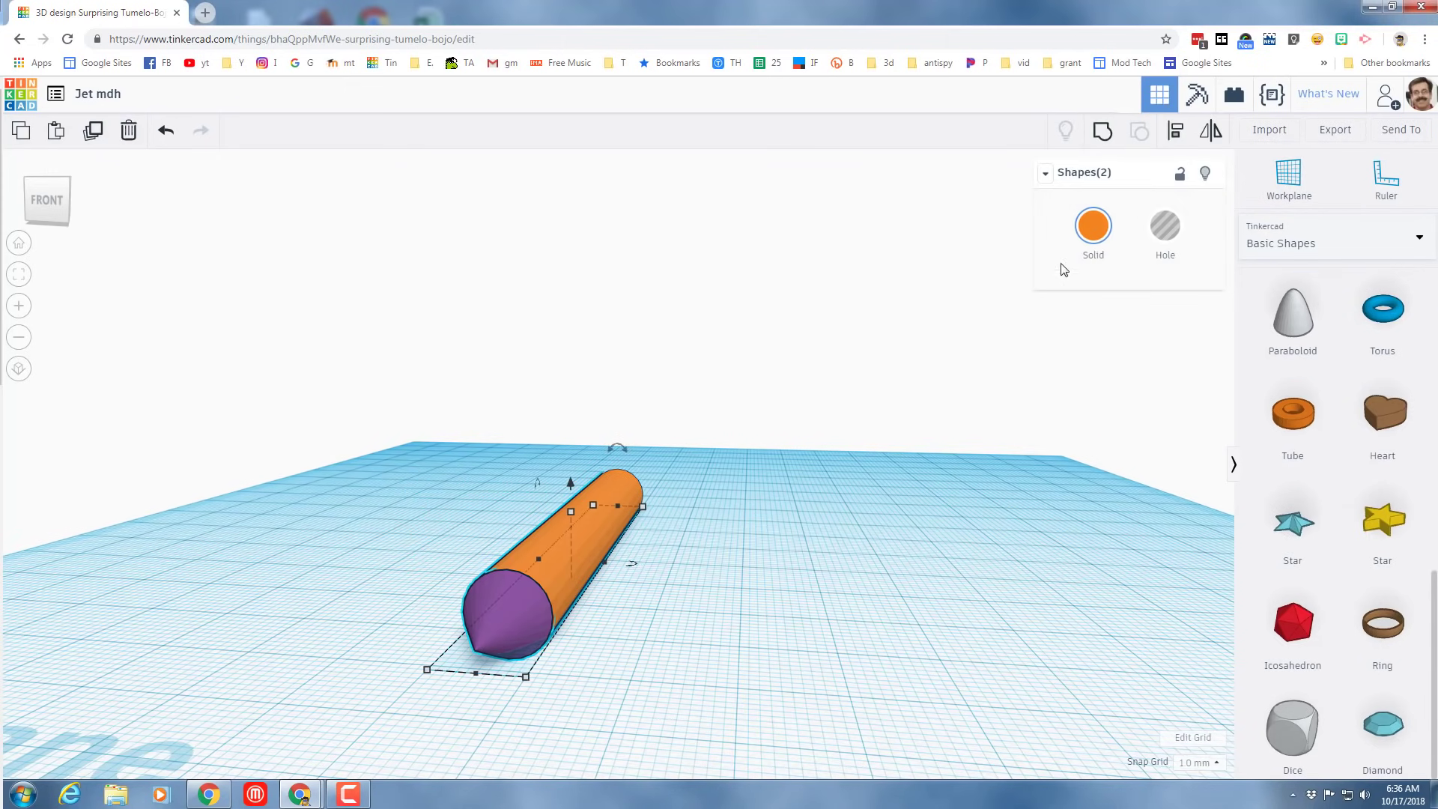
pyautogui.click(1102, 131)
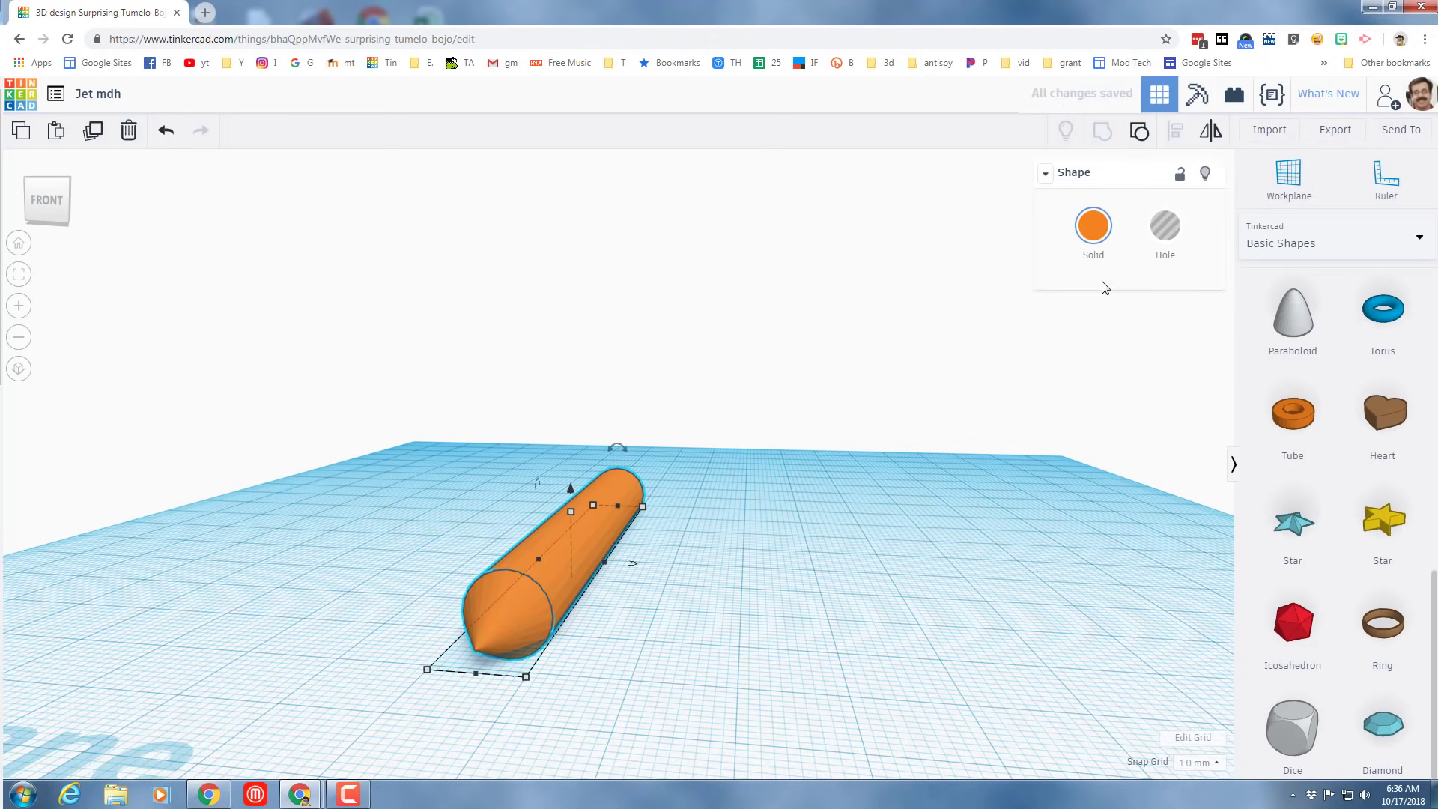
# Step: Turn on multicolor for the group and drop it onto the workplane
pyautogui.click(1093, 229)
pyautogui.click(1098, 432)
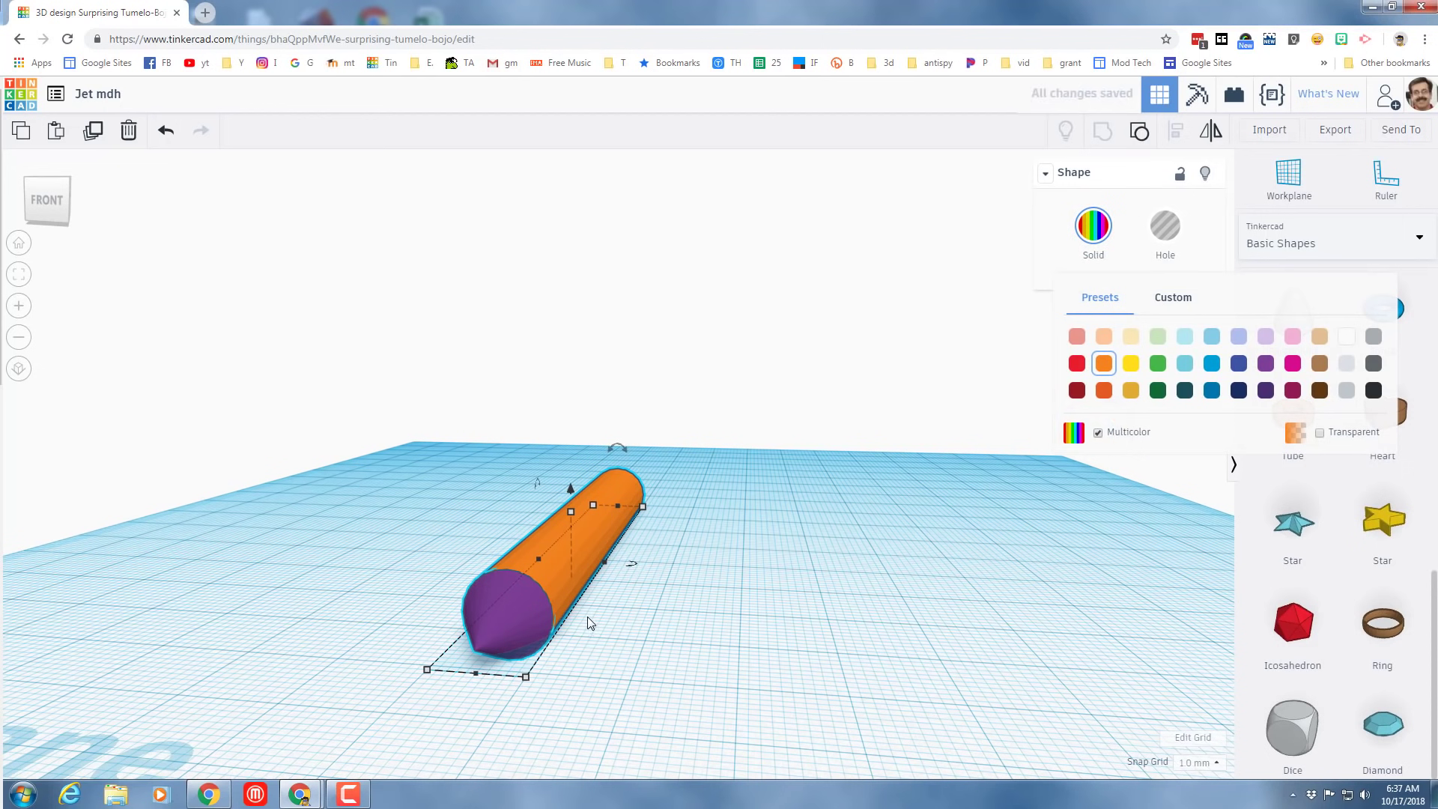
pyautogui.press('d')
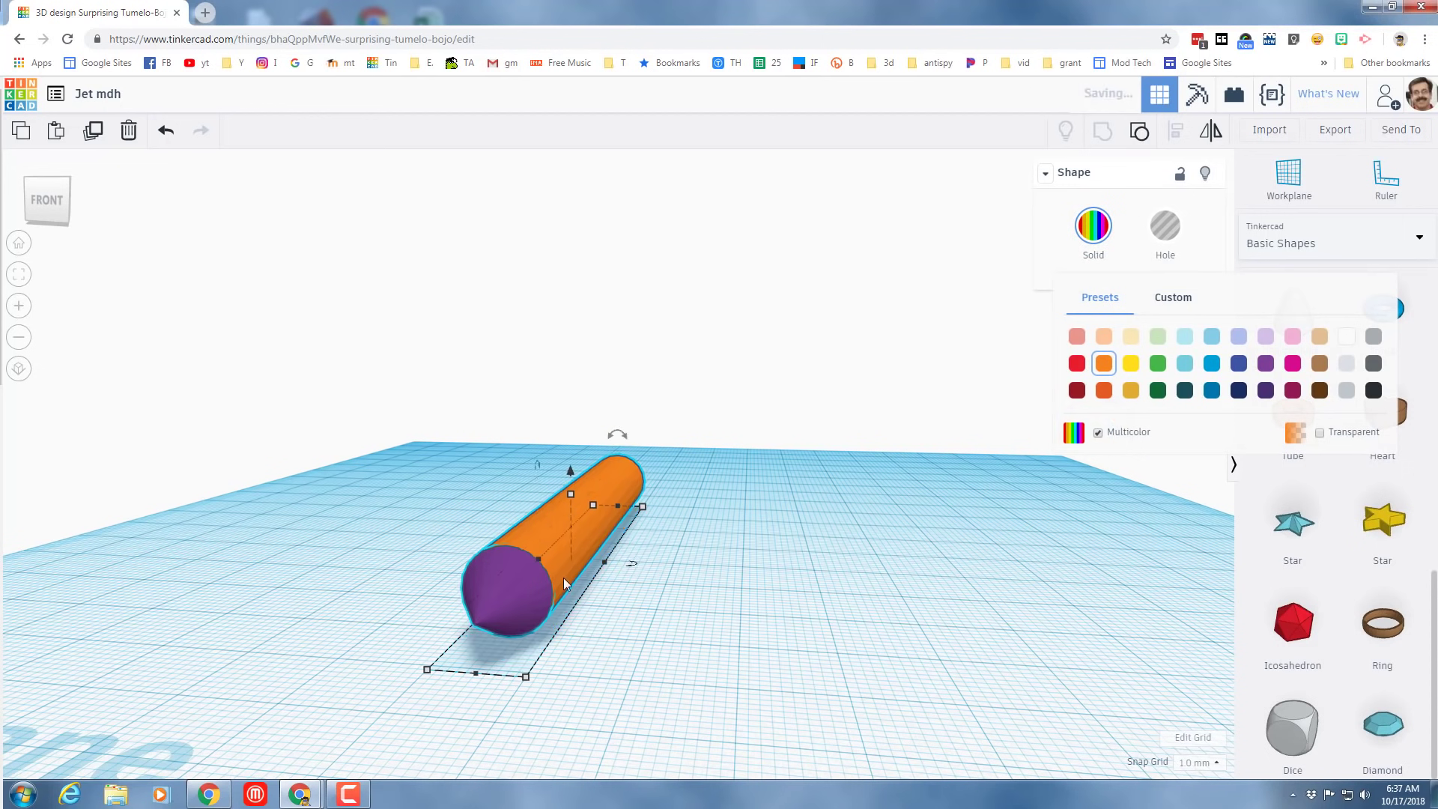
pyautogui.moveTo(737, 606); pyautogui.dragTo(731, 605, button='right')
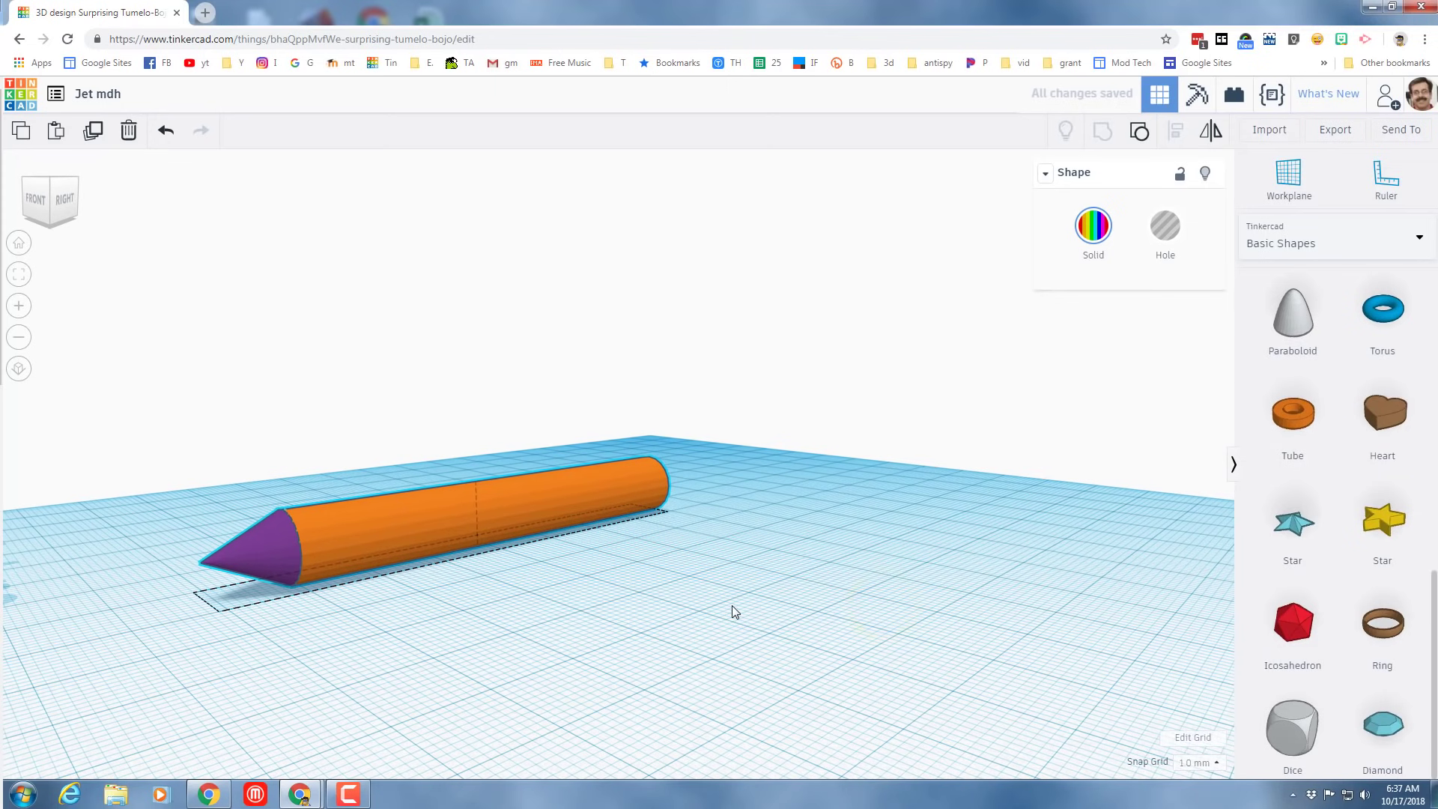
# Step: Add a Swept NACA from the Shape Generators beside the body's tail, narrowed to 18.00 wide
pyautogui.click(1278, 253)
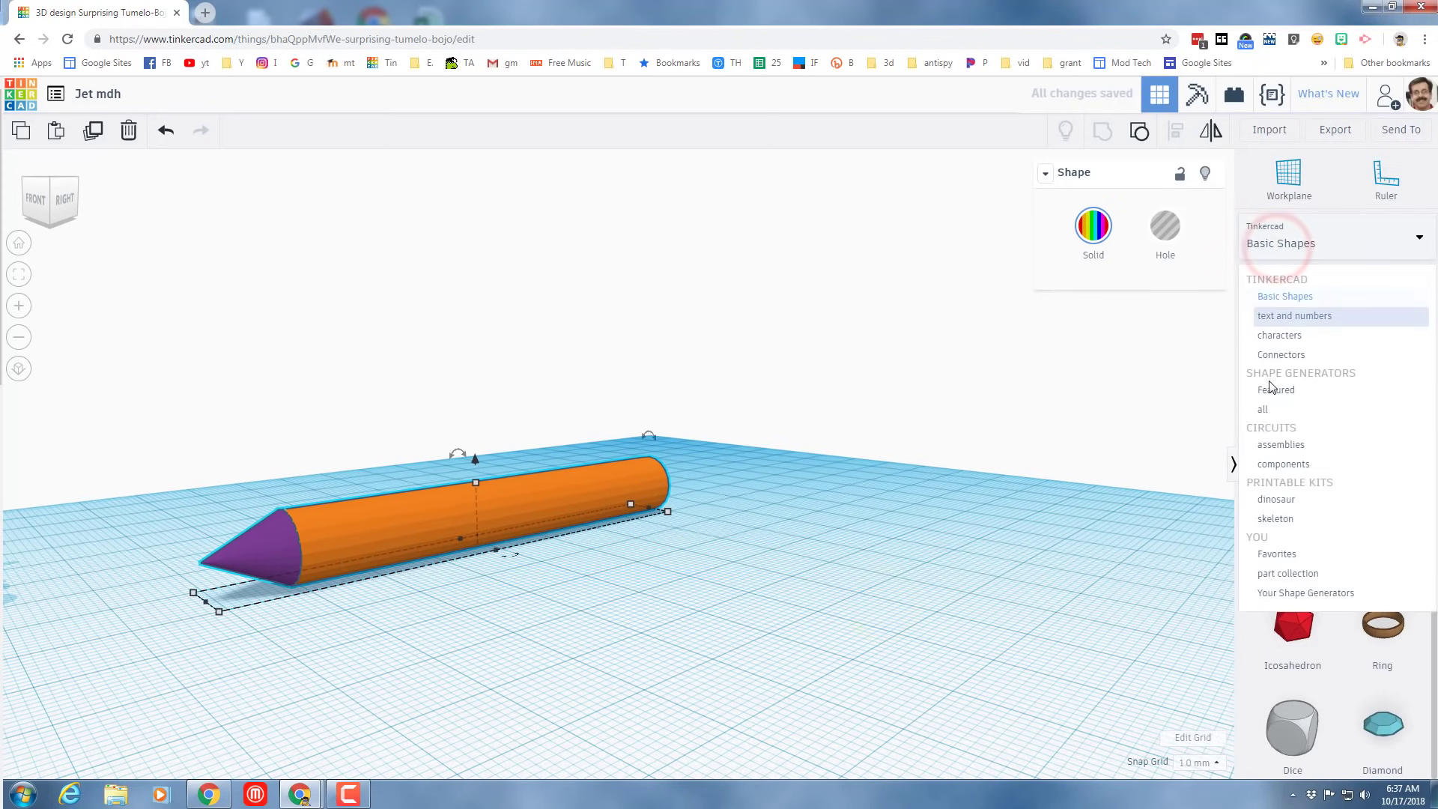
pyautogui.click(1271, 412)
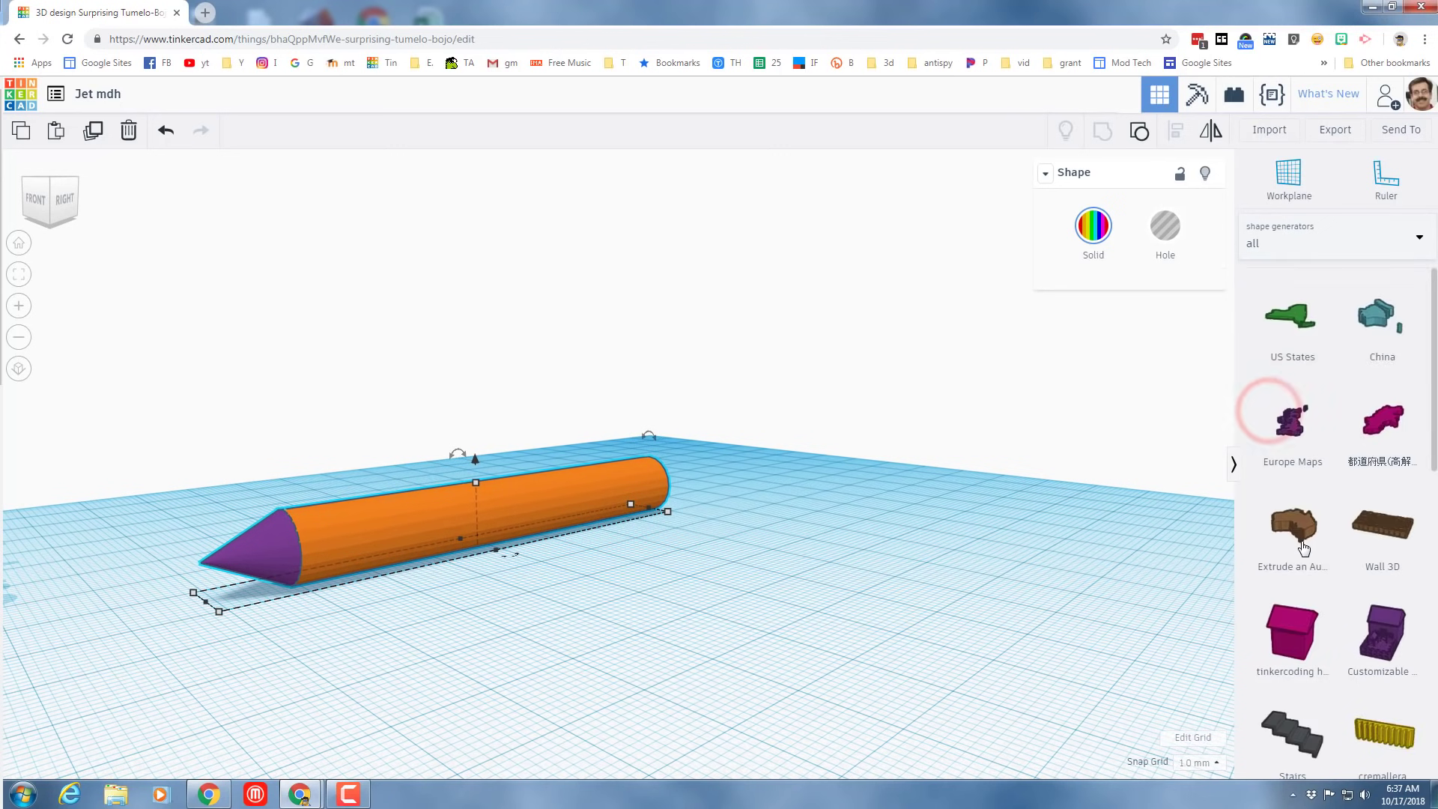
pyautogui.scroll(-3, 1303, 572)
pyautogui.scroll(-4, 1316, 588)
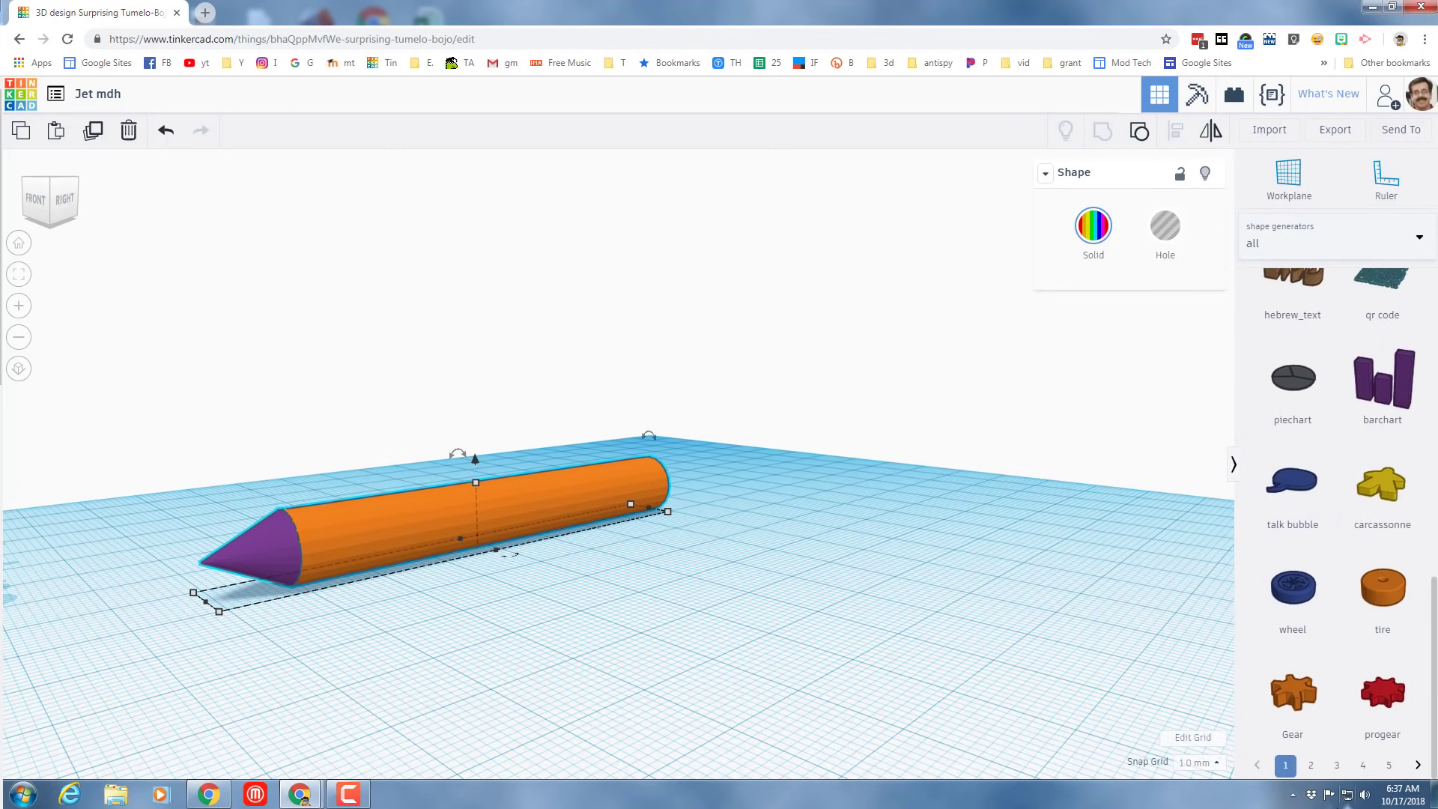
pyautogui.click(1388, 766)
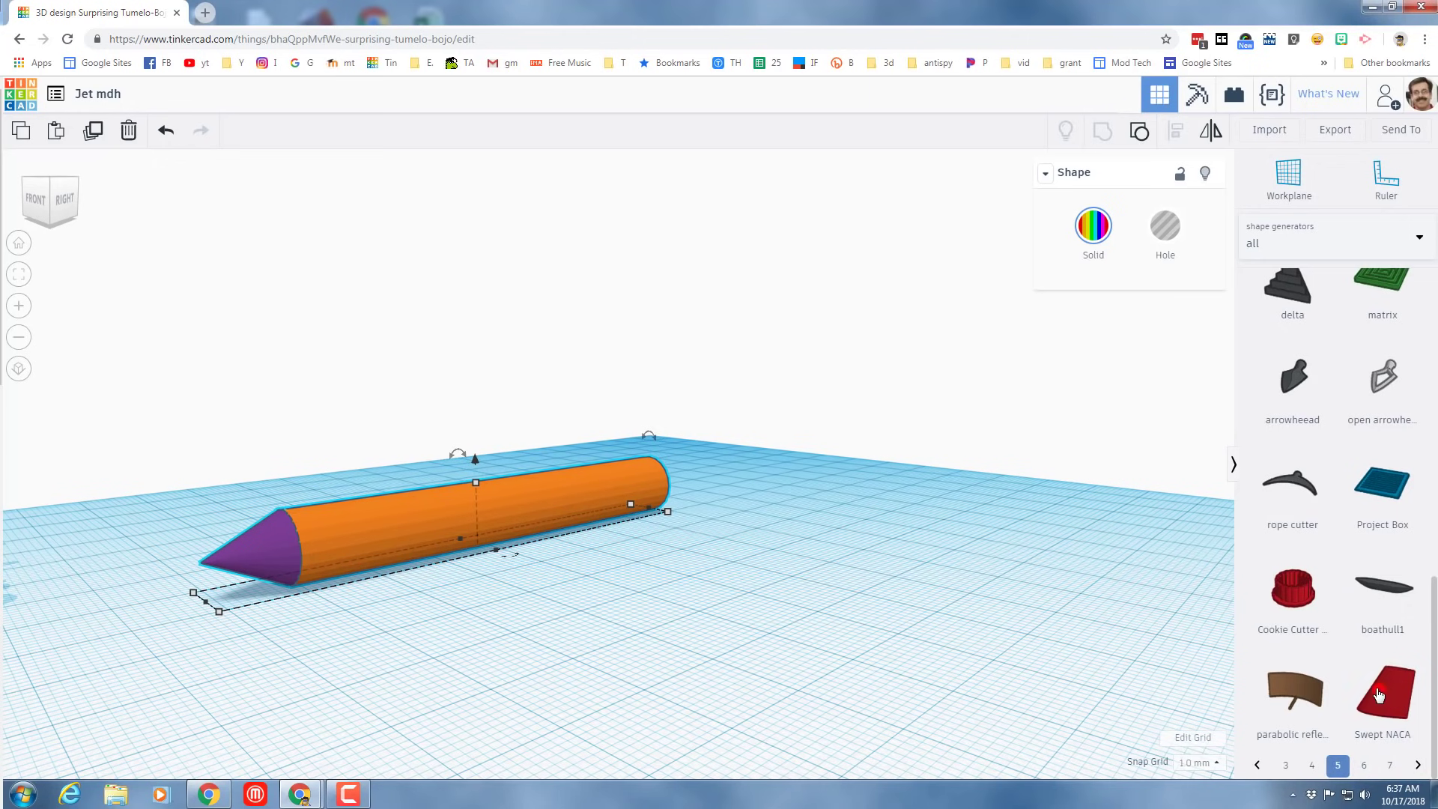
pyautogui.moveTo(1379, 695); pyautogui.dragTo(640, 474)
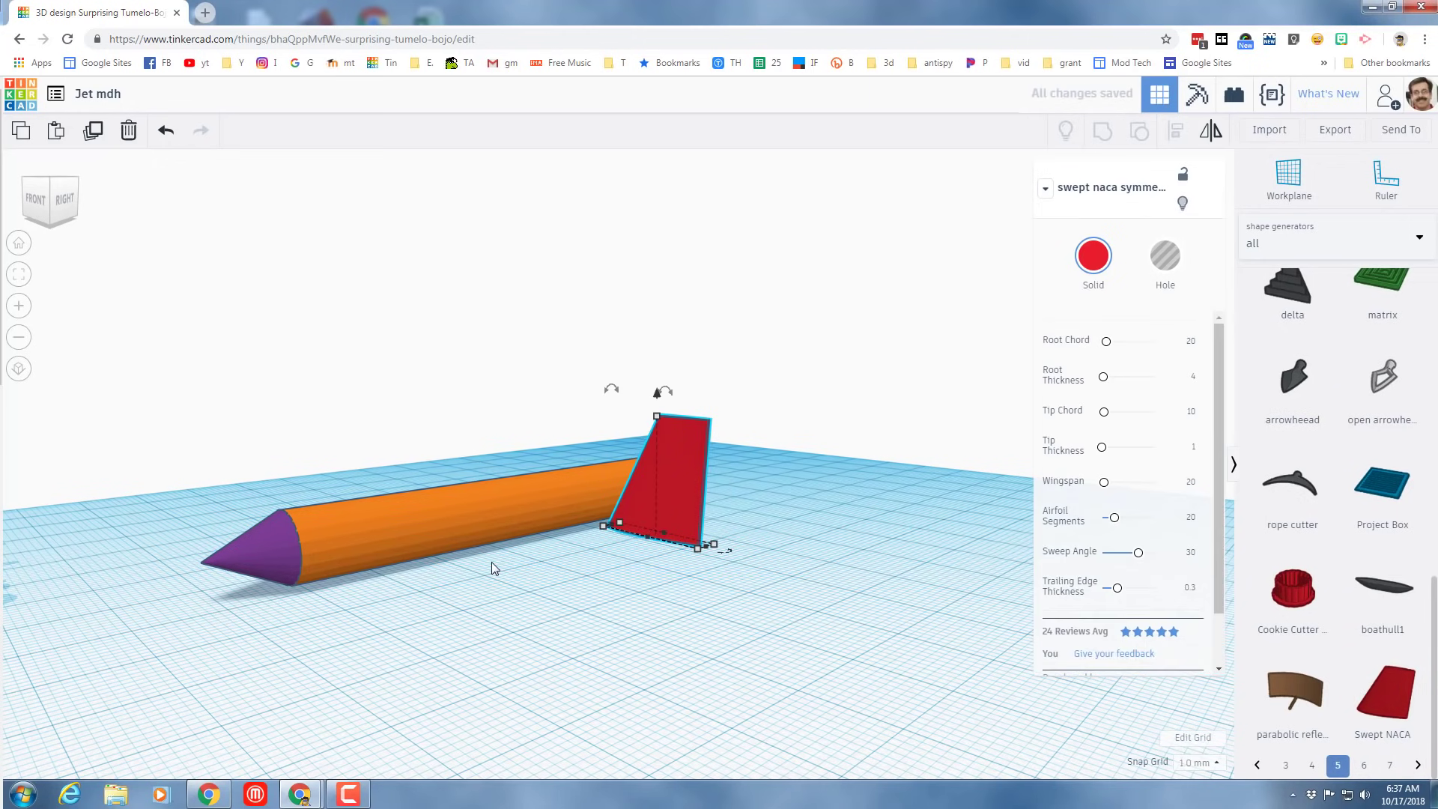
pyautogui.moveTo(496, 568)
pyautogui.mouseDown(button='right')
pyautogui.moveTo(722, 603)
pyautogui.moveTo(628, 590)
pyautogui.moveTo(690, 555)
pyautogui.mouseUp(button='right')
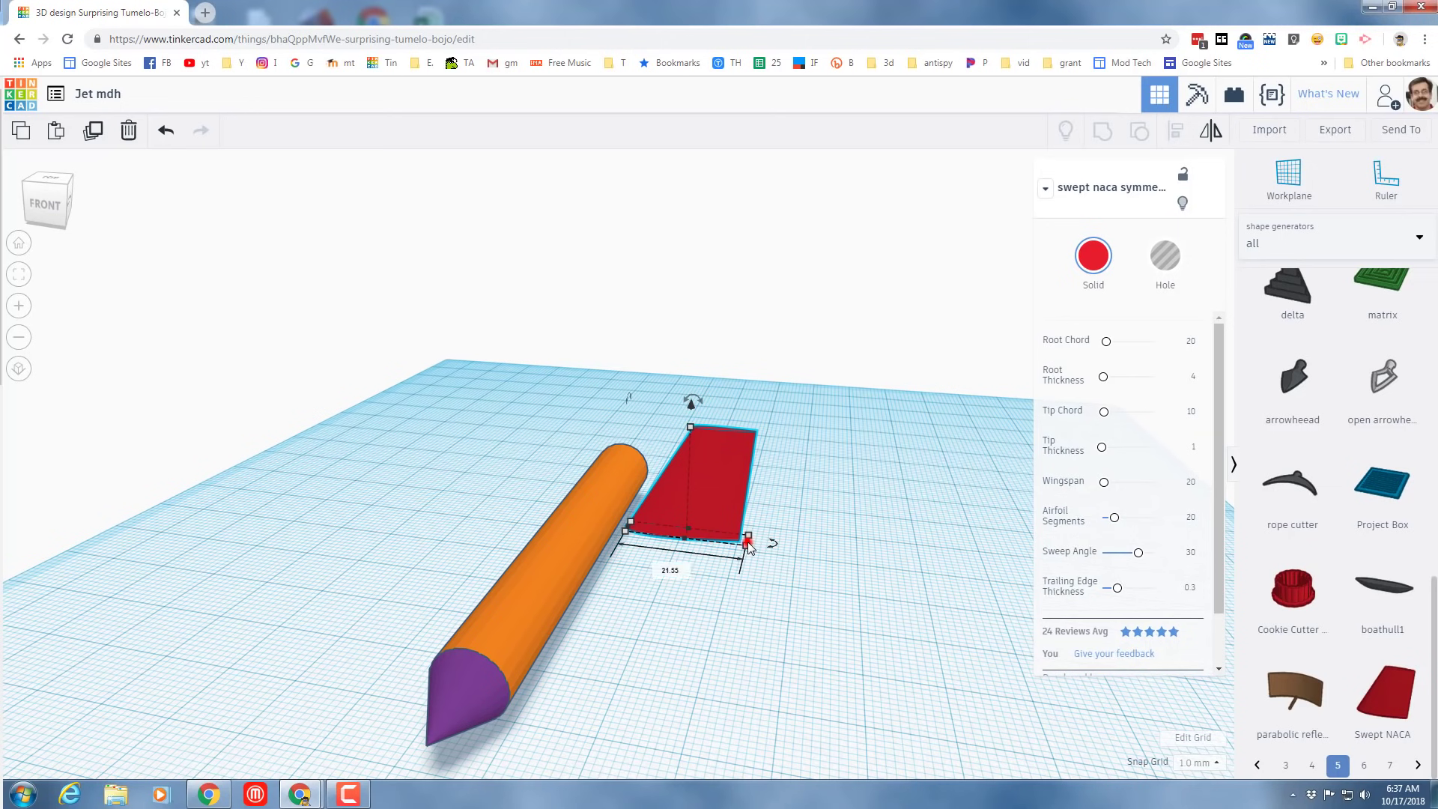
pyautogui.moveTo(748, 544); pyautogui.dragTo(736, 547)
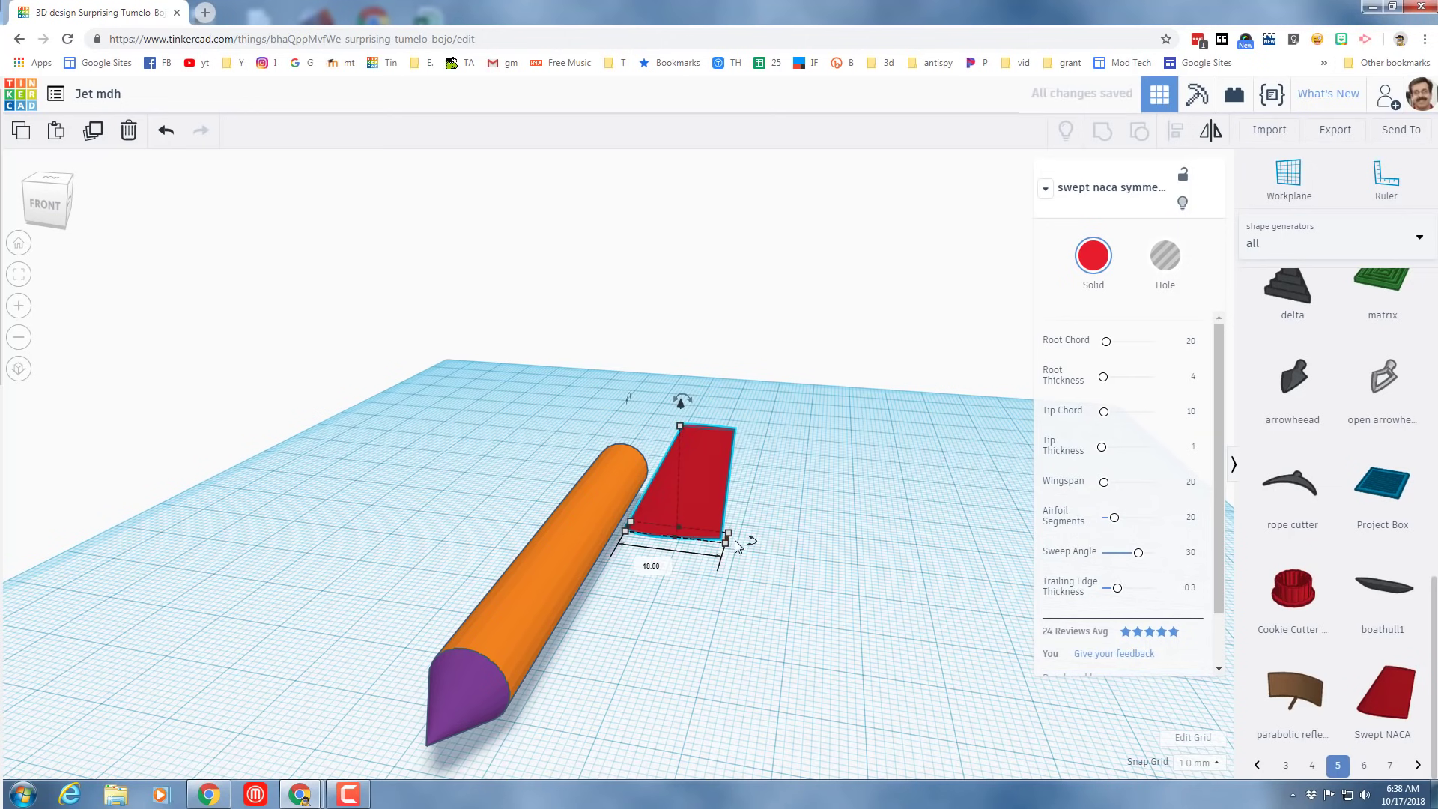
# Step: Rotate the red Swept NACA 90° upright, raise it to 10.00, and select it with the body
pyautogui.click(20, 276)
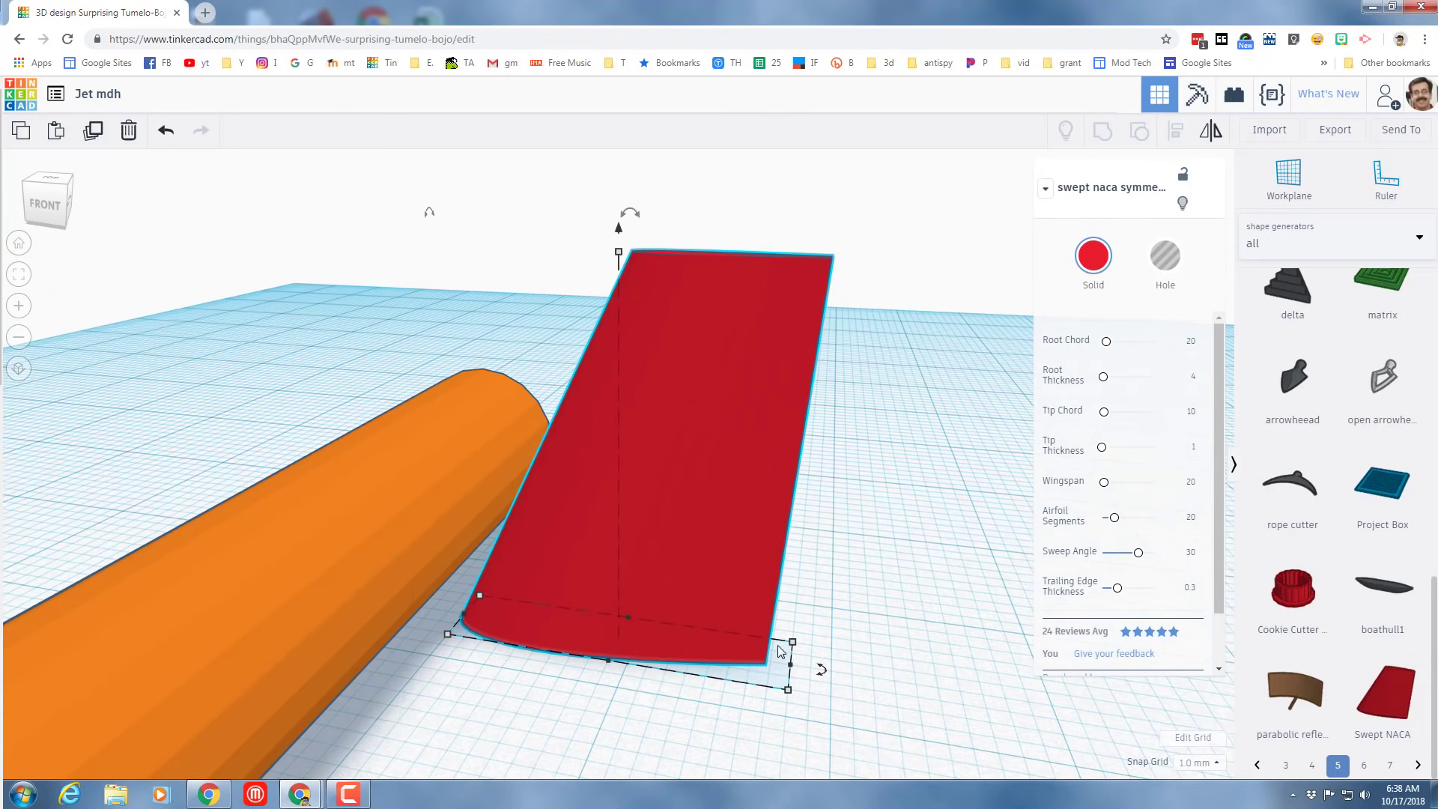
pyautogui.moveTo(819, 672); pyautogui.dragTo(651, 562)
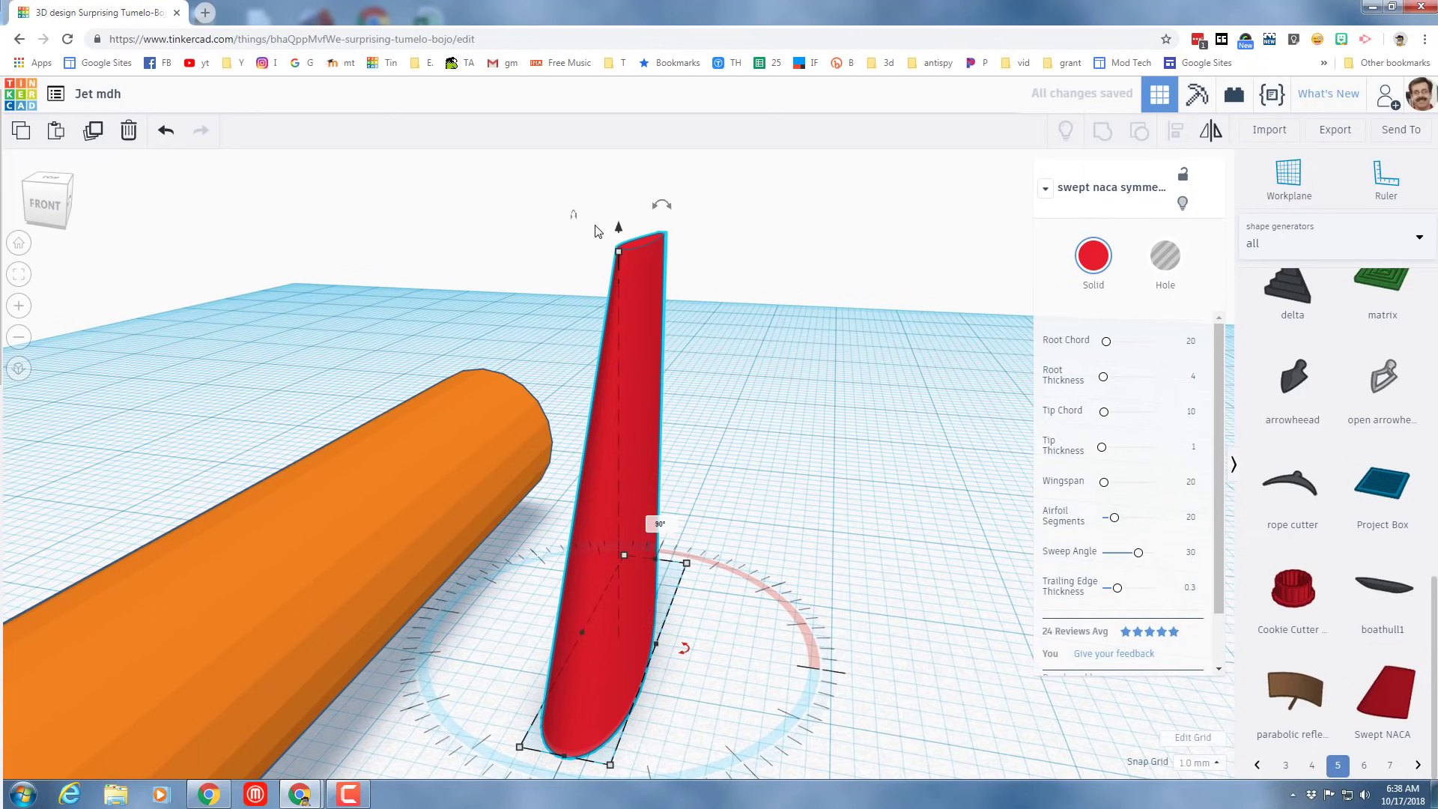
pyautogui.moveTo(619, 228); pyautogui.dragTo(614, 178)
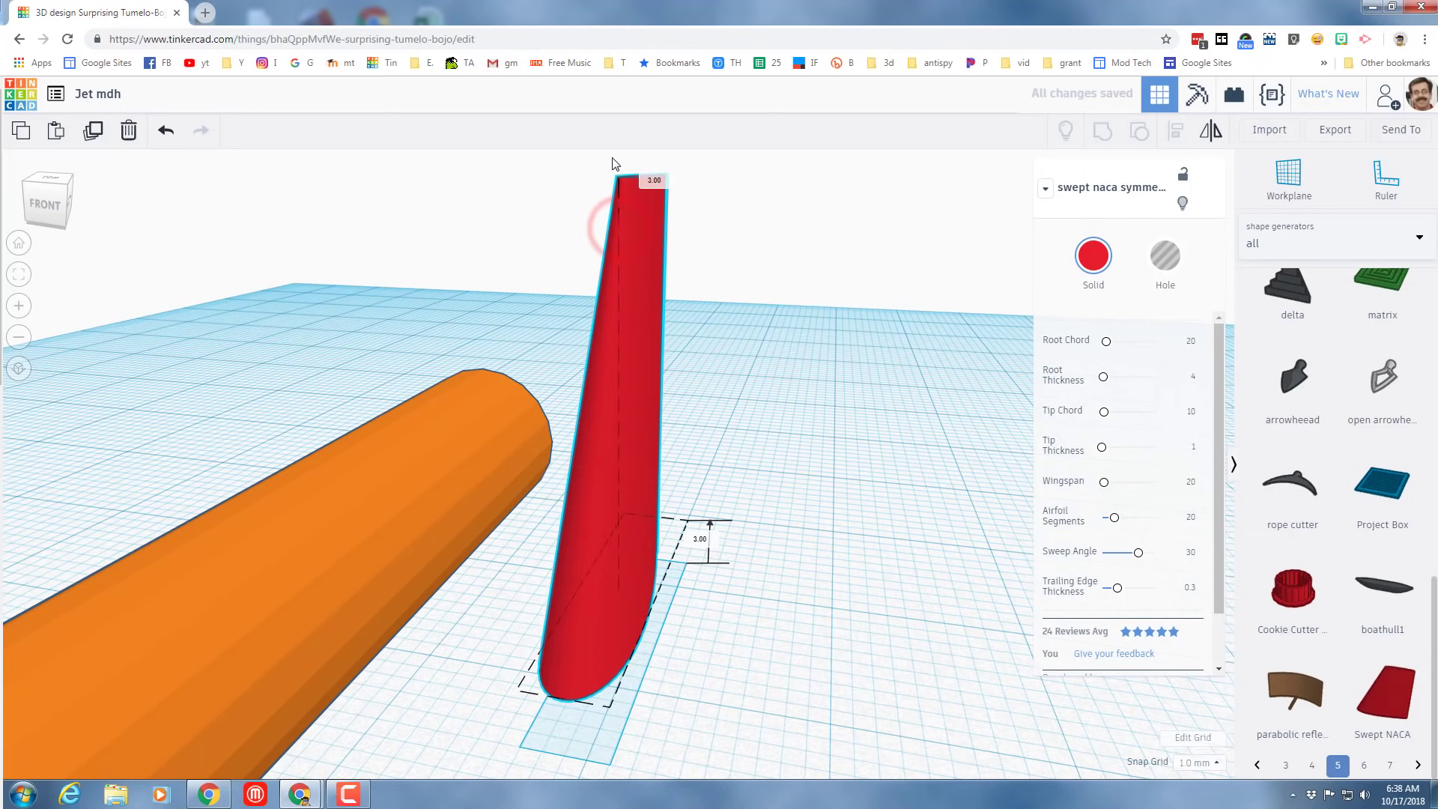
pyautogui.moveTo(612, 163); pyautogui.dragTo(613, 165)
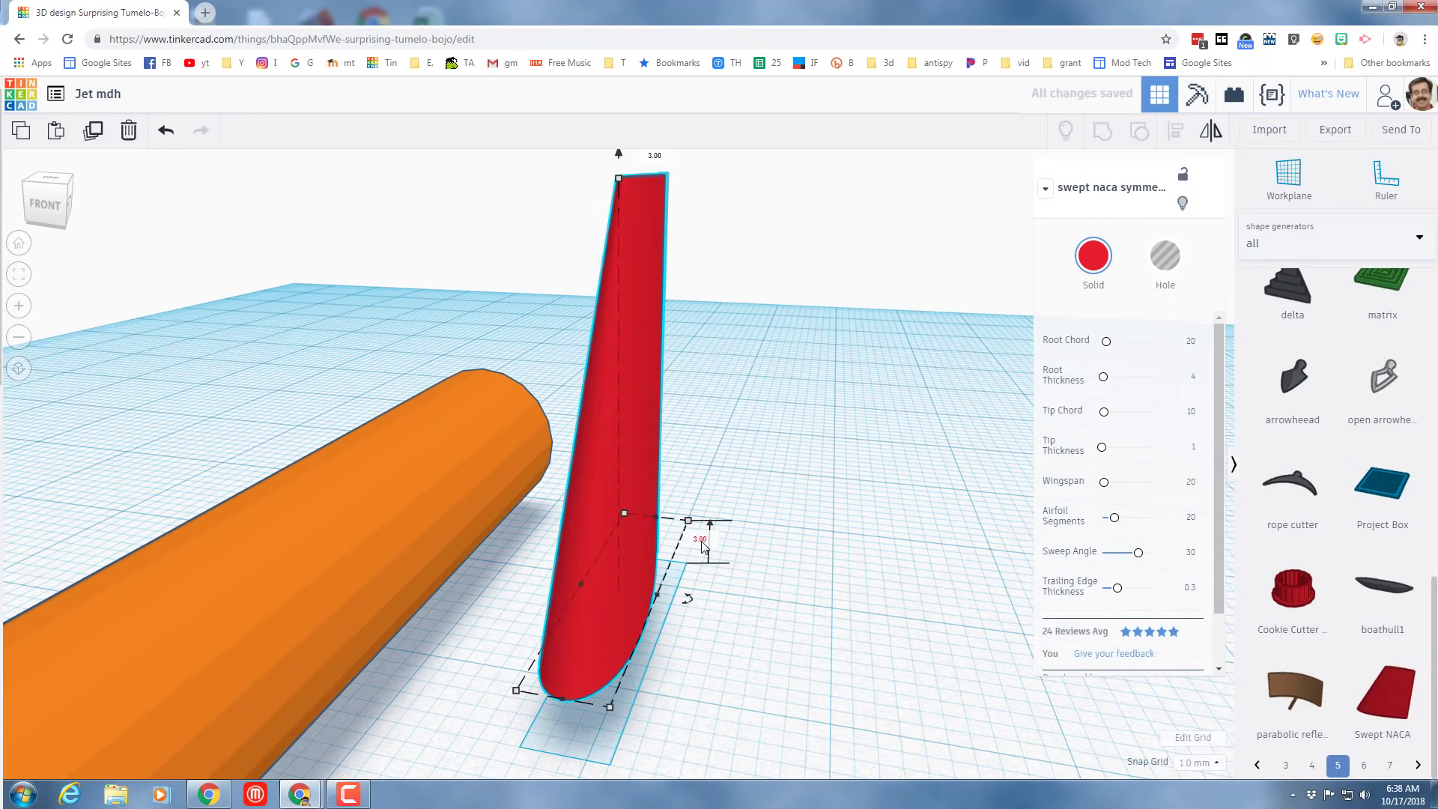
pyautogui.write('10')
pyautogui.press('Return')
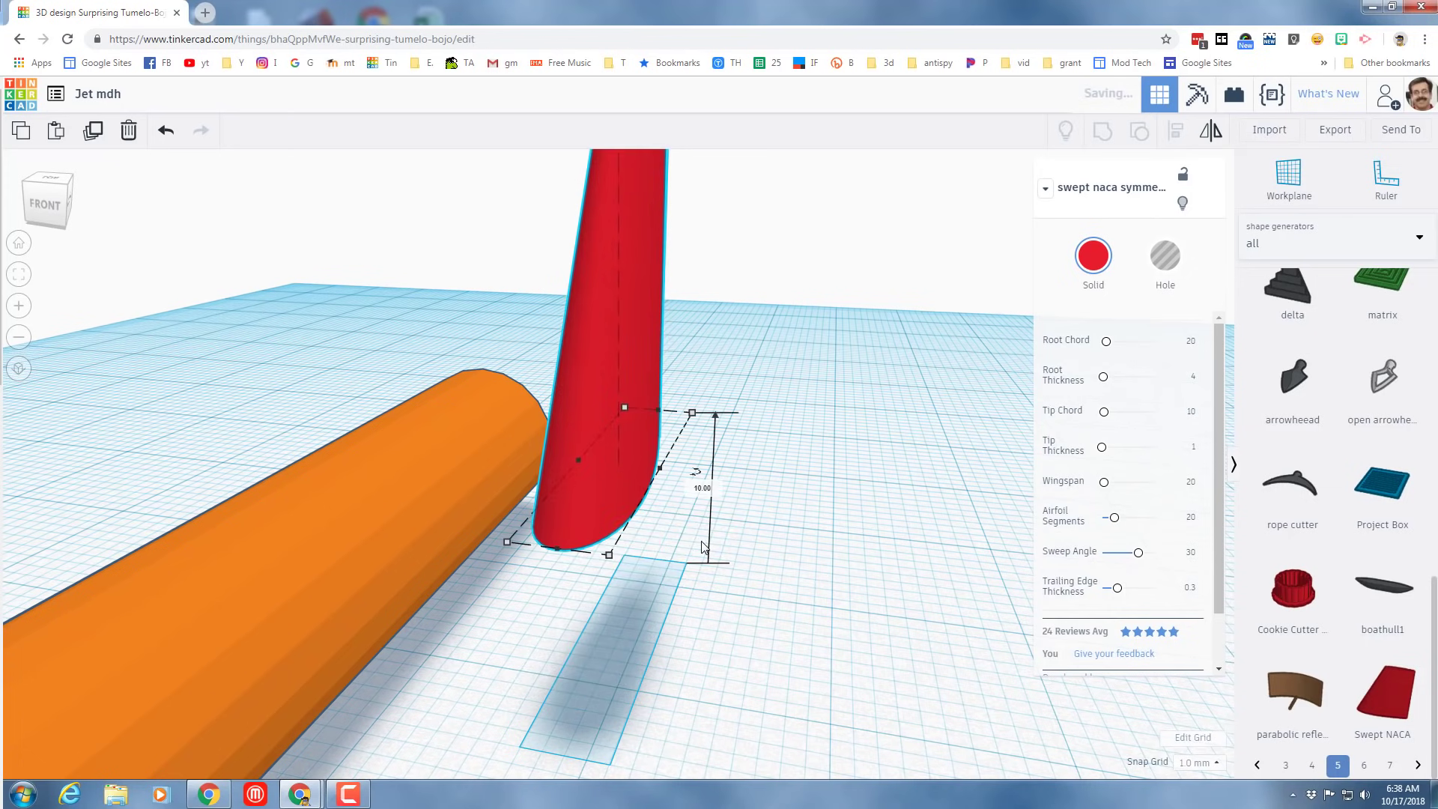
pyautogui.moveTo(604, 564); pyautogui.dragTo(560, 436, button='right')
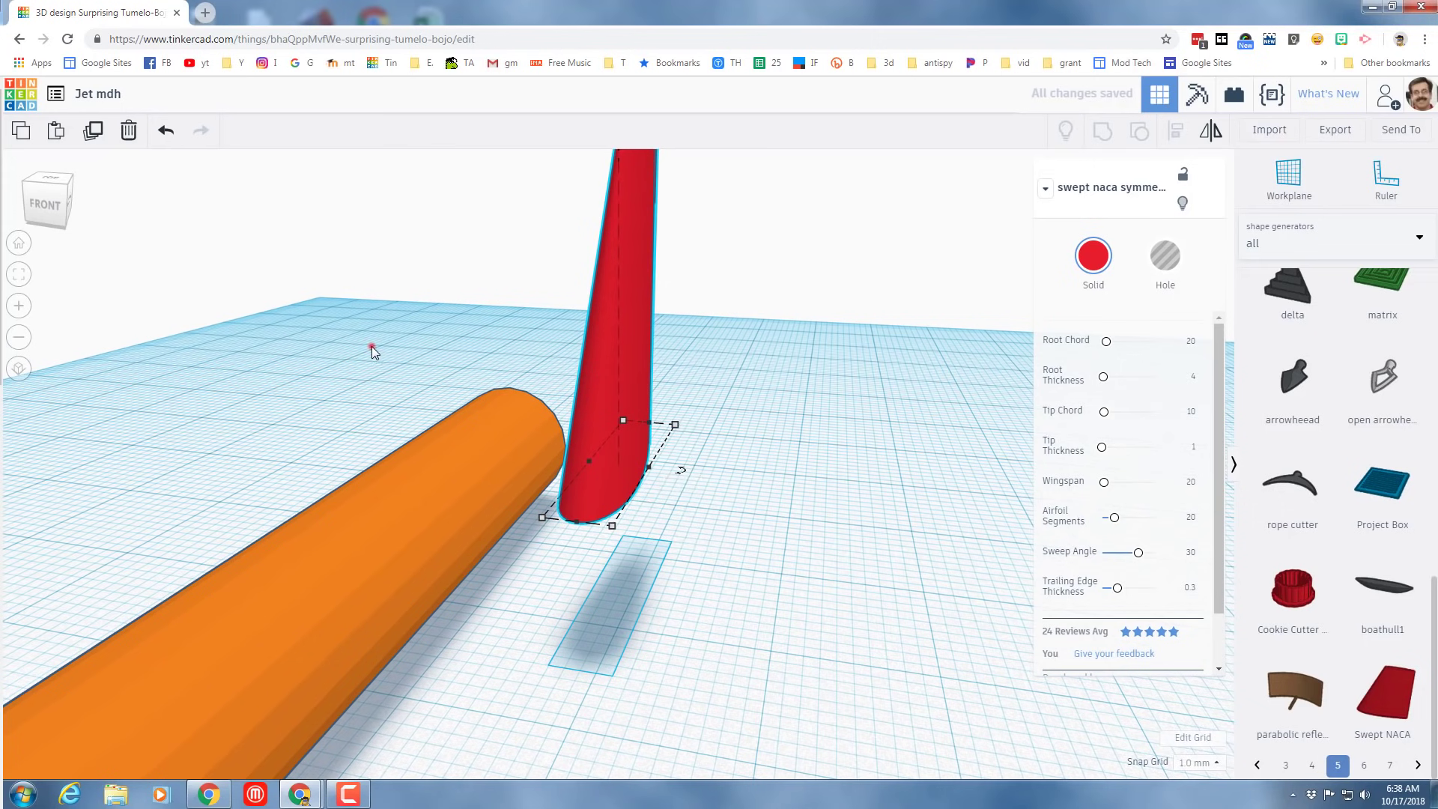
pyautogui.moveTo(372, 347); pyautogui.dragTo(471, 479)
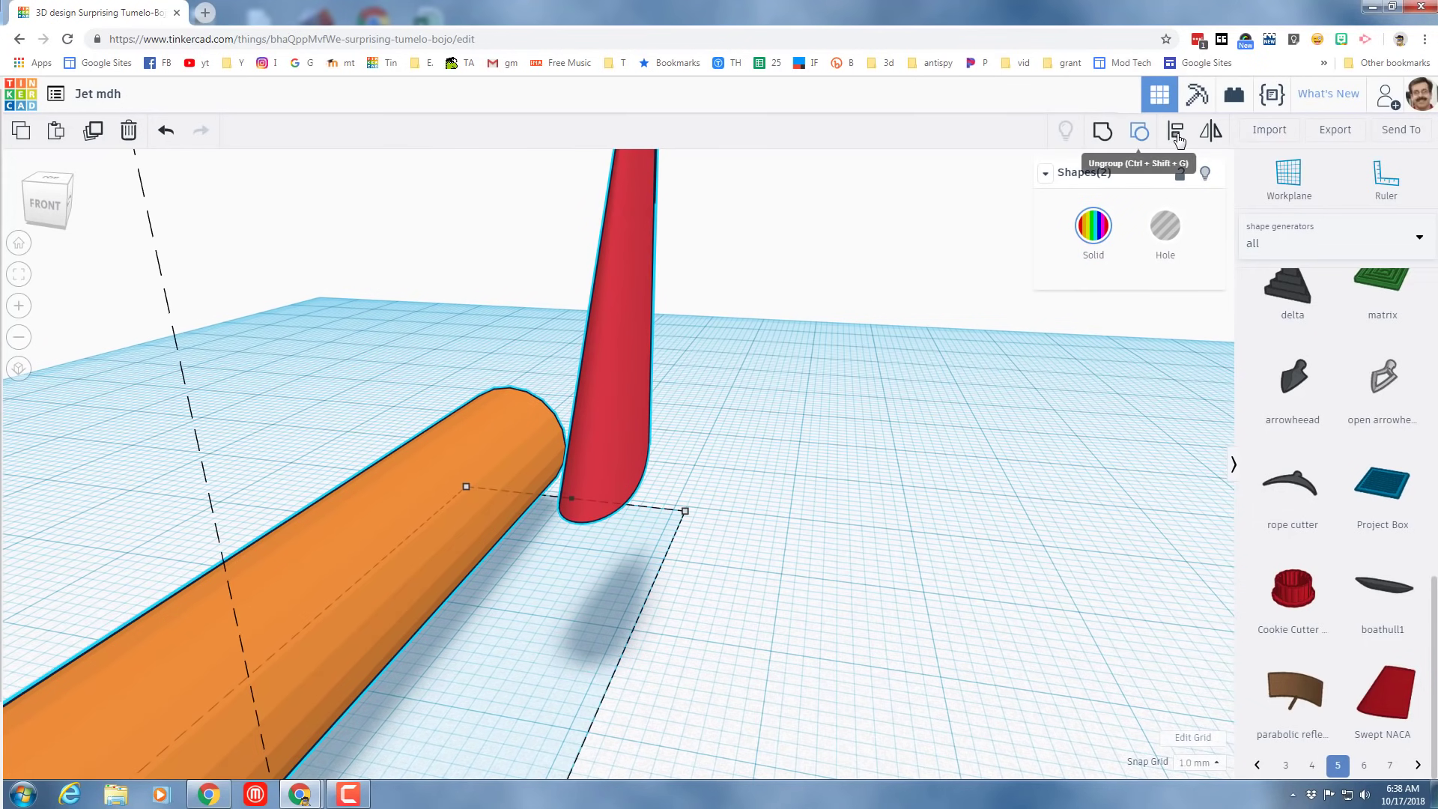
# Step: Align the fin on the body's centre line and flush with its tail end
pyautogui.click(1175, 130)
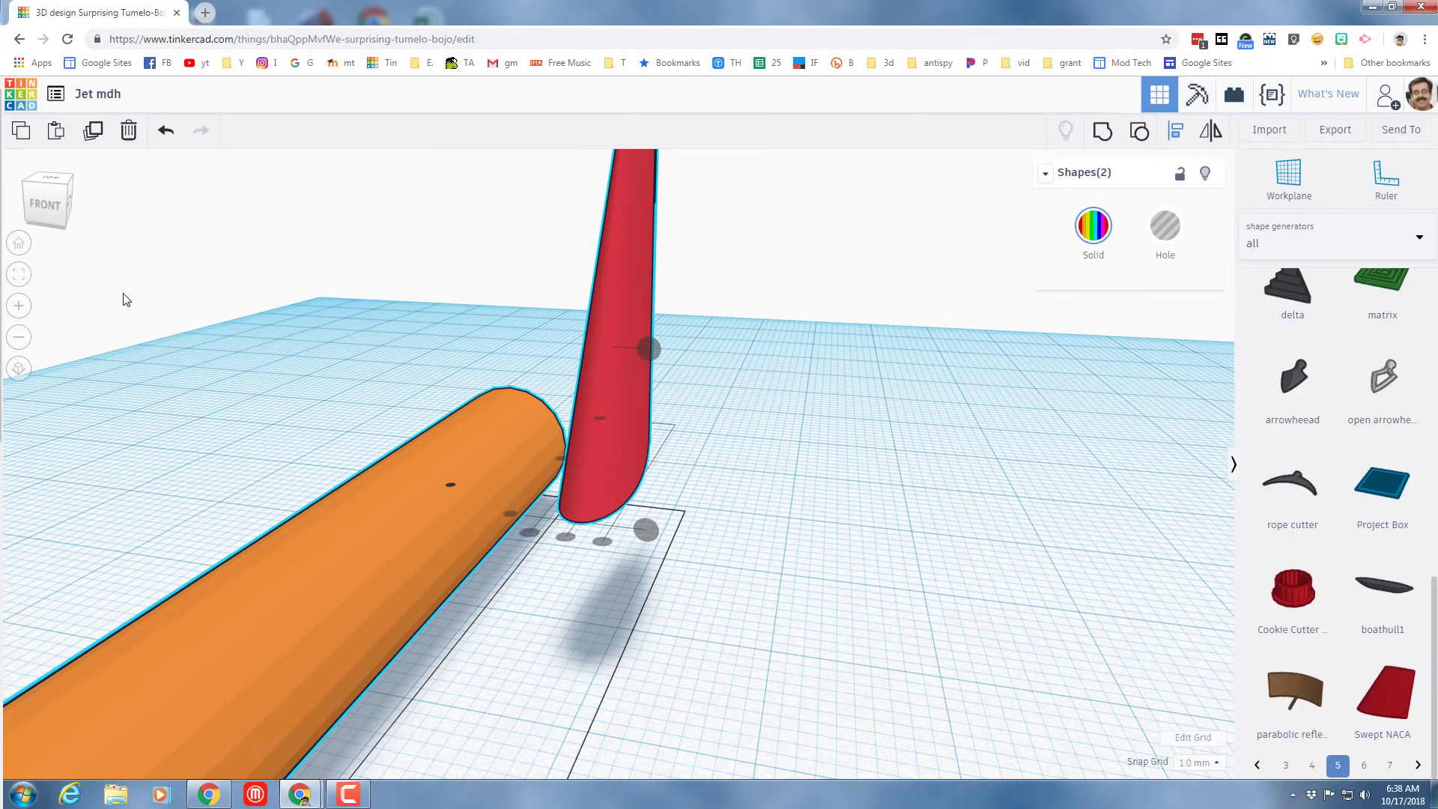
pyautogui.click(19, 244)
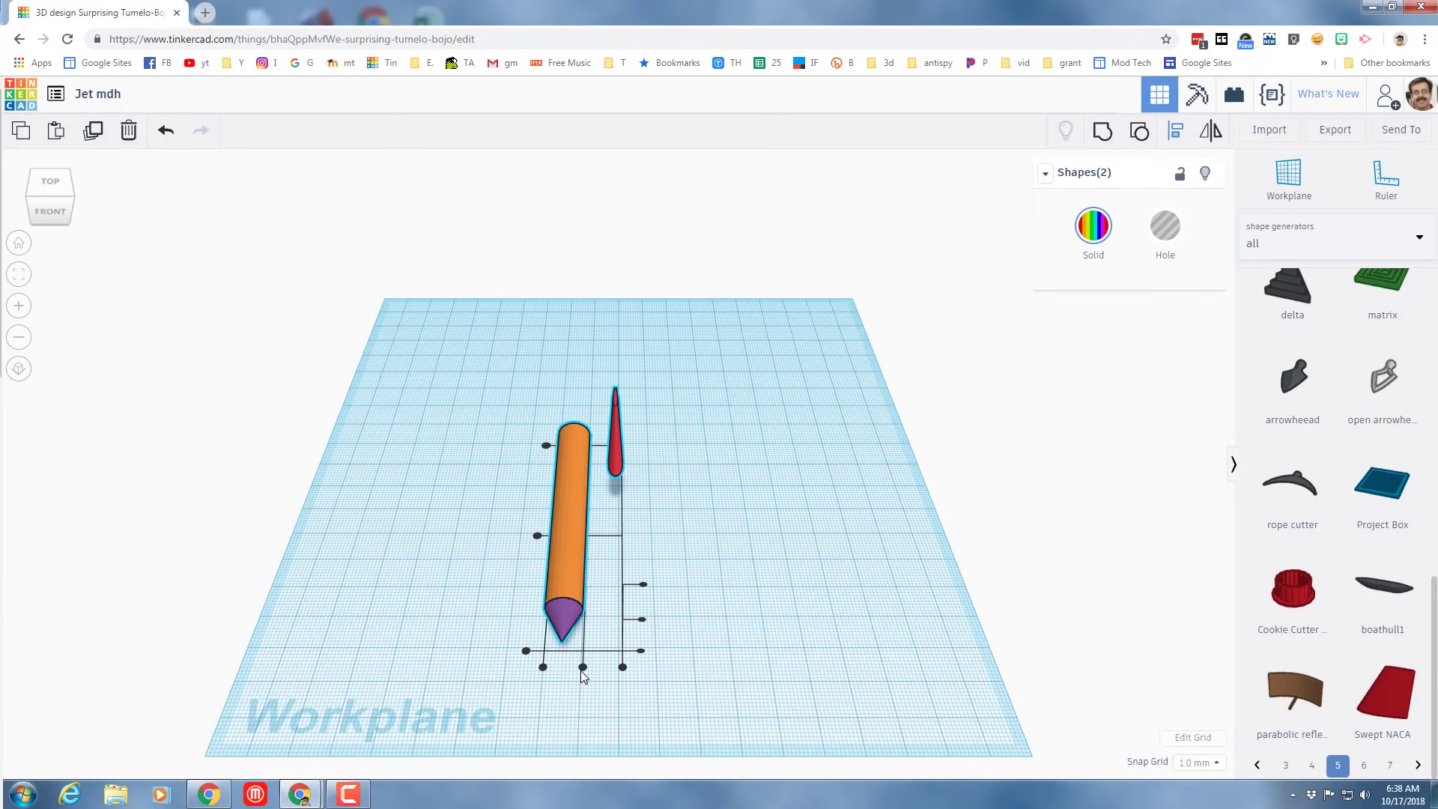
pyautogui.click(583, 668)
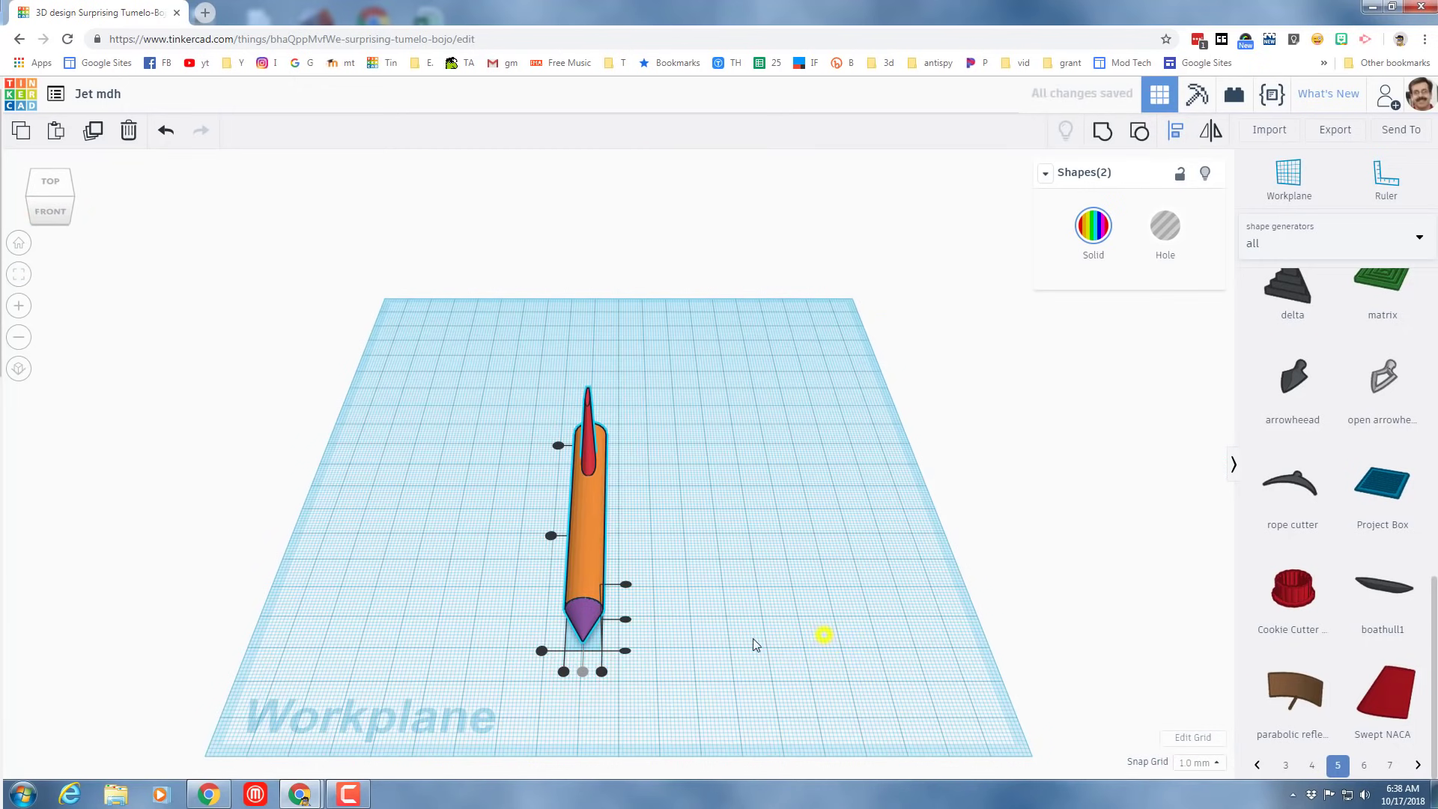
pyautogui.moveTo(753, 638); pyautogui.dragTo(550, 597, button='right')
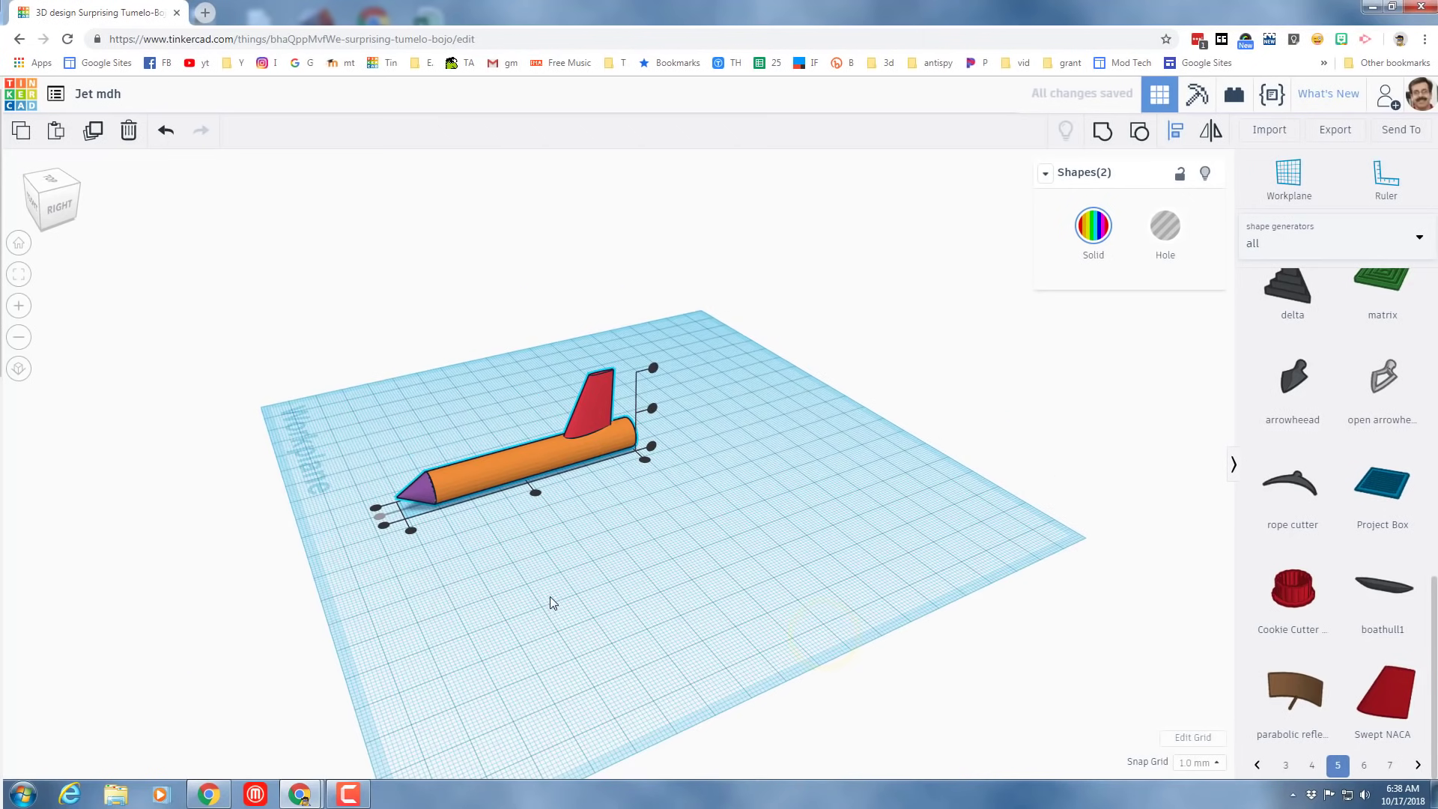
pyautogui.click(645, 459)
pyautogui.click(622, 488)
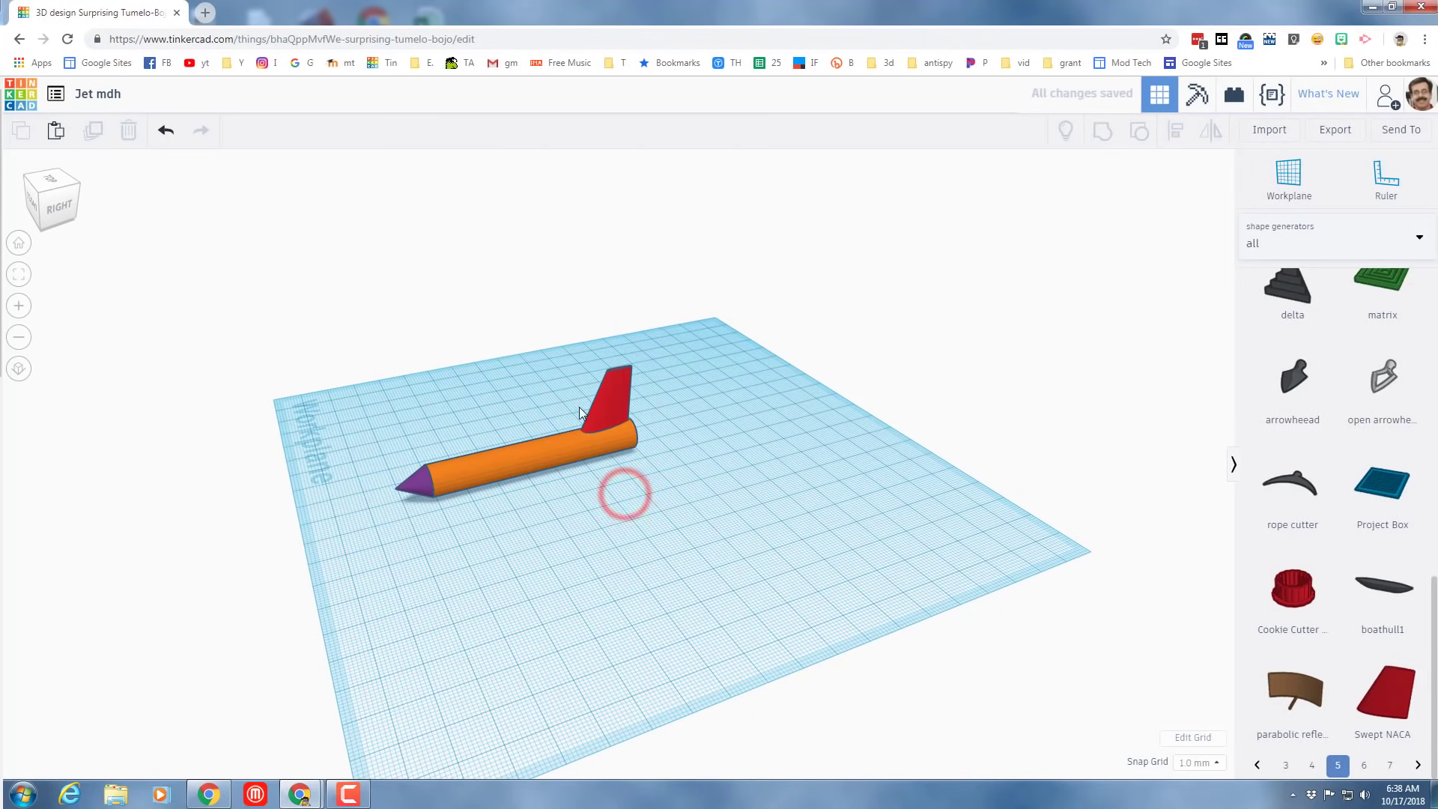
# Step: Lower the red fin to -1.00 so it sinks into the body
pyautogui.click(596, 407)
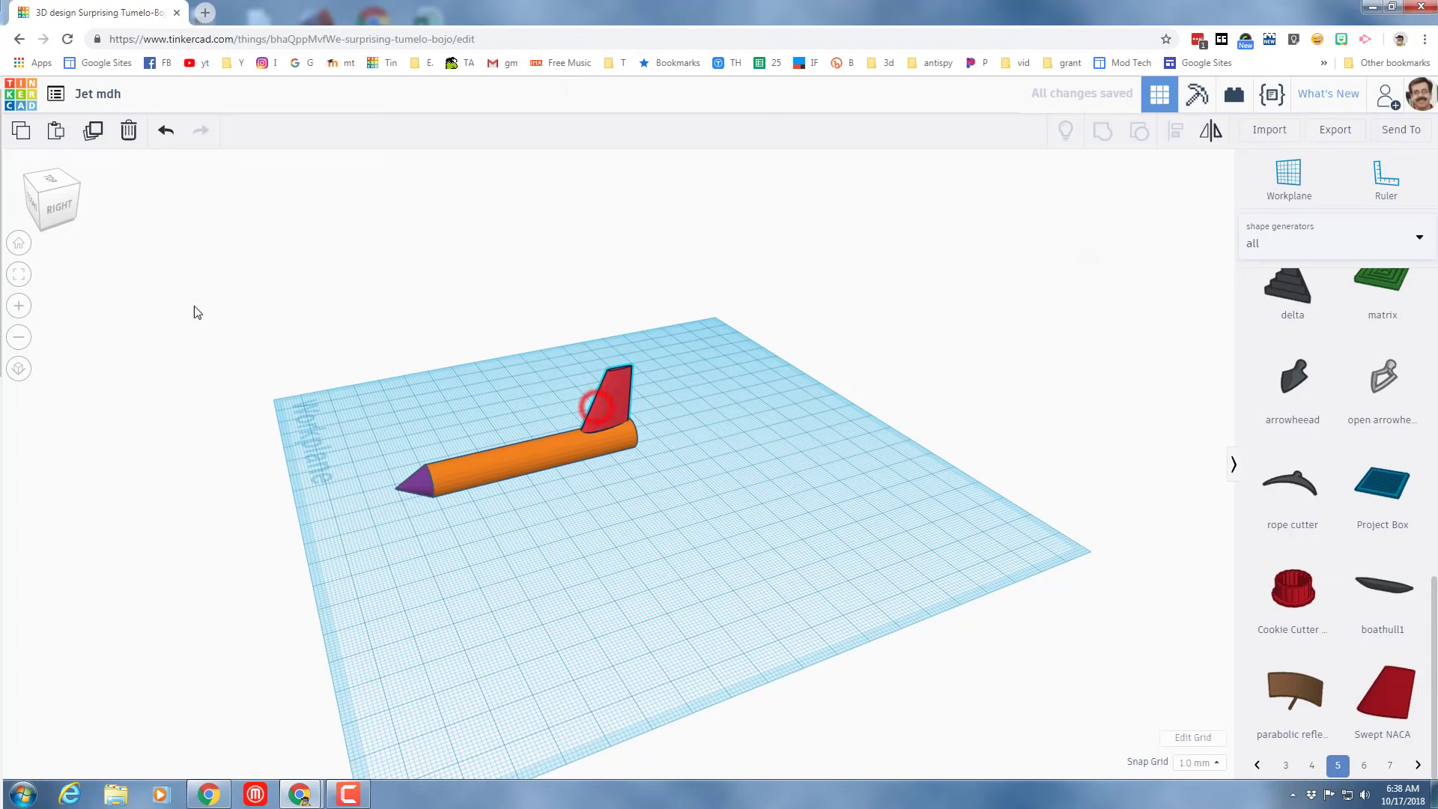
pyautogui.click(16, 275)
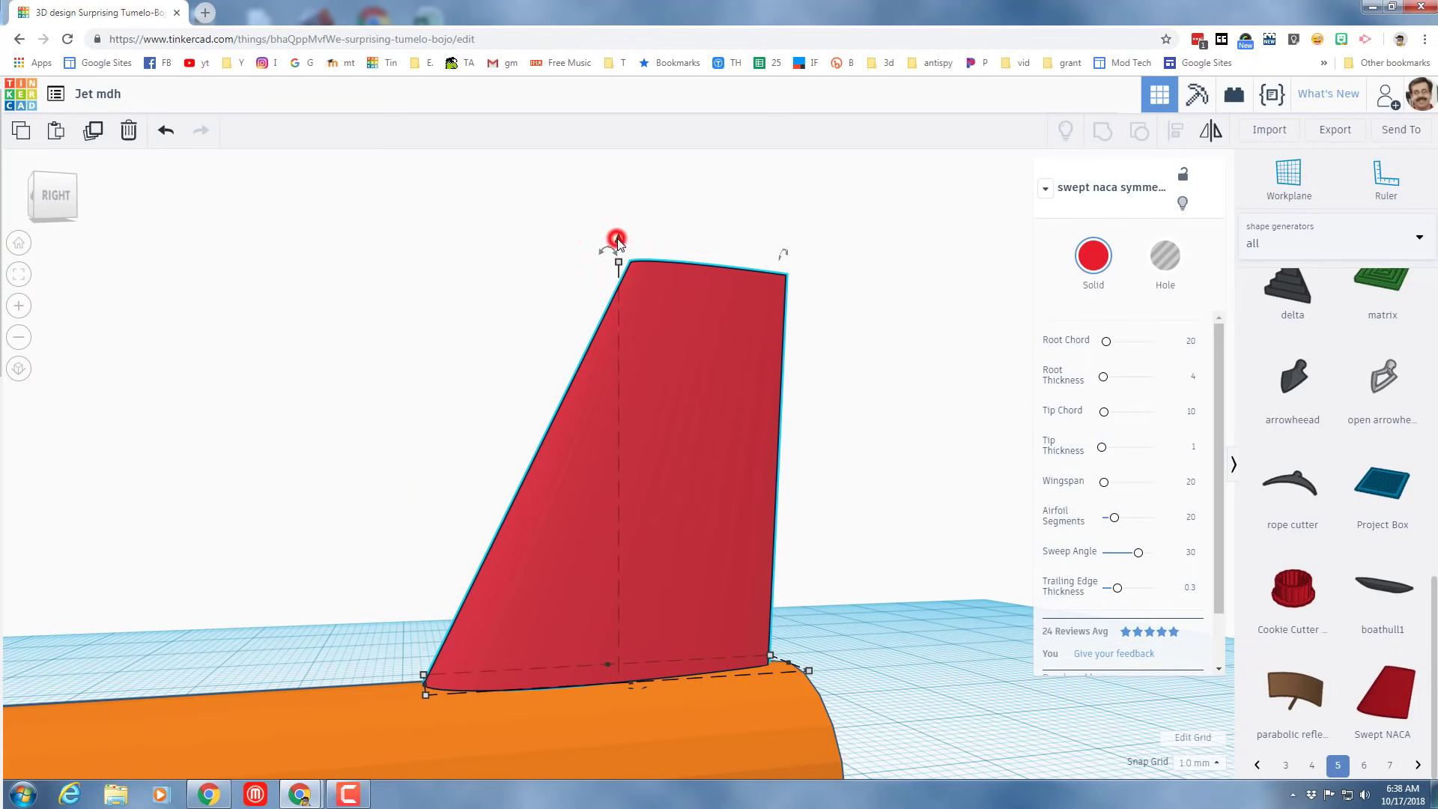
pyautogui.moveTo(617, 239); pyautogui.dragTo(623, 258)
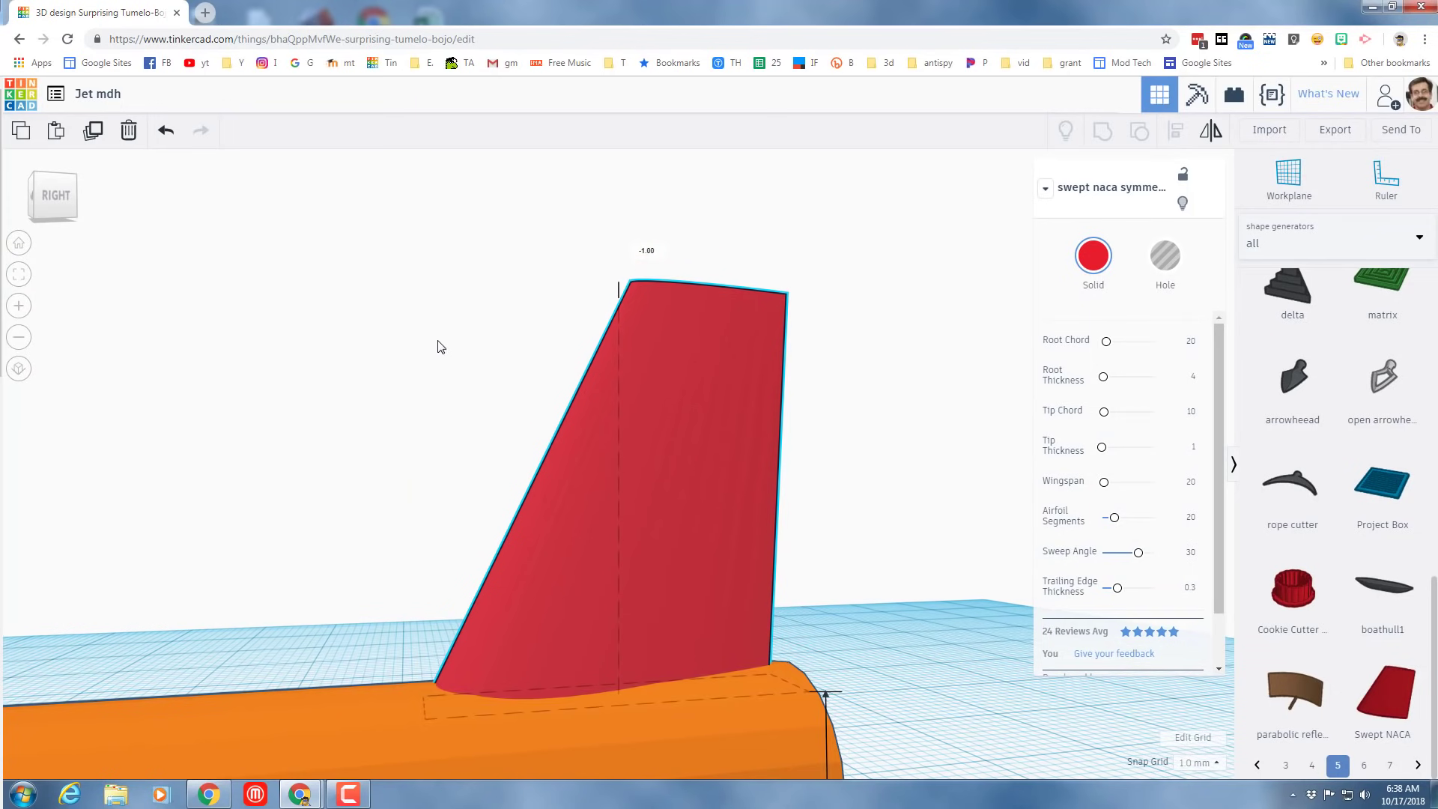
pyautogui.moveTo(328, 394); pyautogui.dragTo(247, 610, button='right')
pyautogui.moveTo(701, 561); pyautogui.dragTo(596, 549, button='right')
pyautogui.moveTo(741, 562); pyautogui.dragTo(559, 594, button='right')
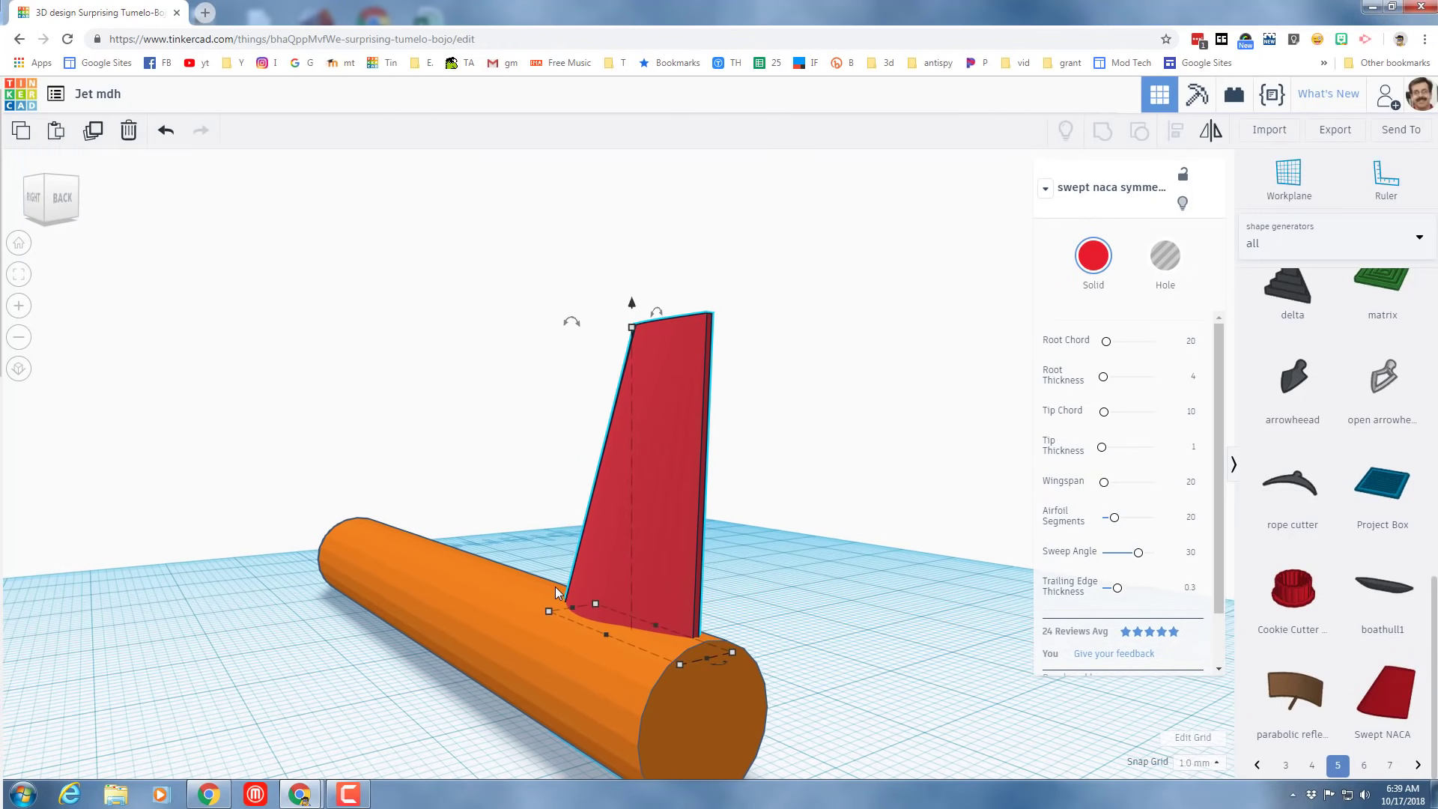
# Step: Duplicate the fin, rotate the copy flat as a wing, drop it, and slide it back
pyautogui.click(657, 528)
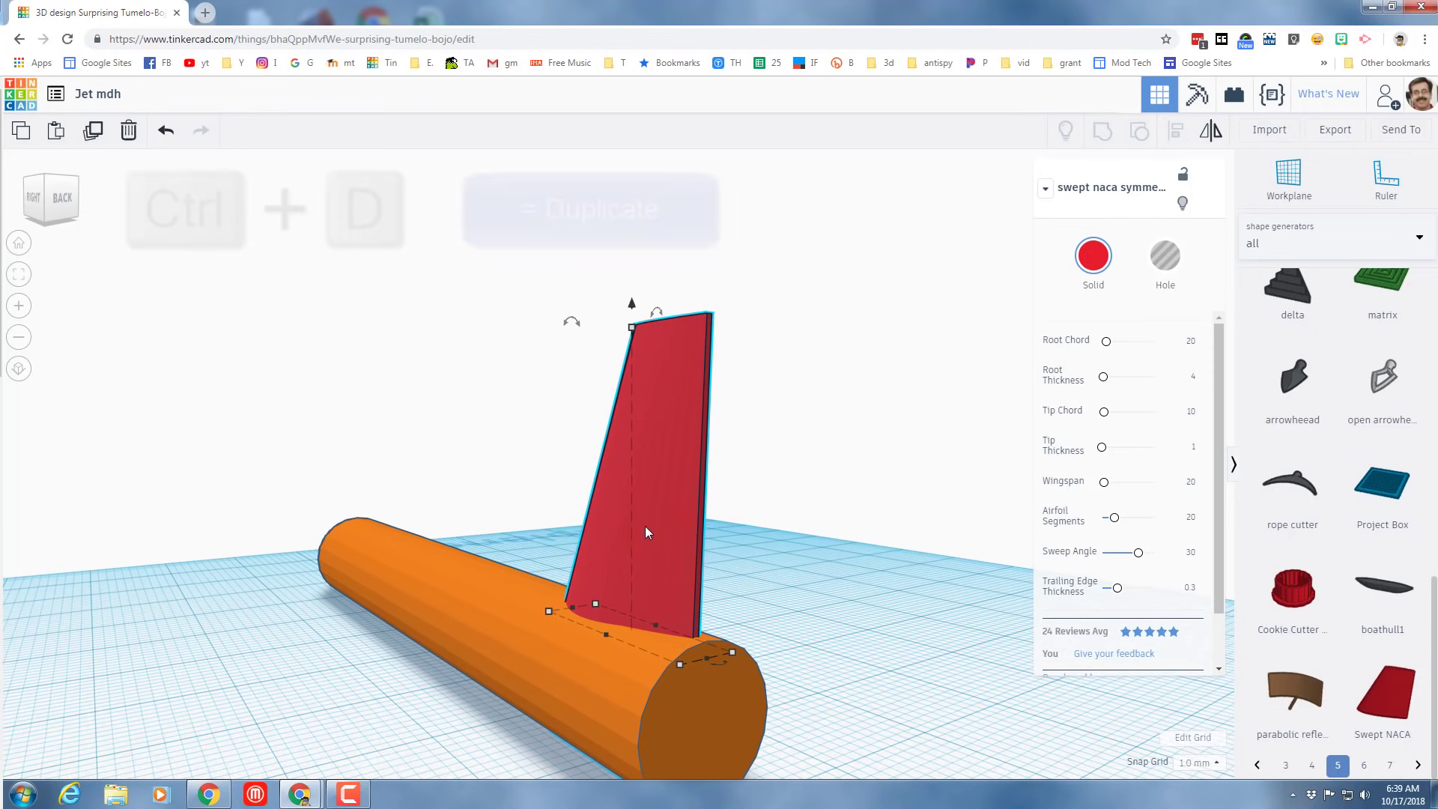
pyautogui.hotkey('ctrl', 'd')
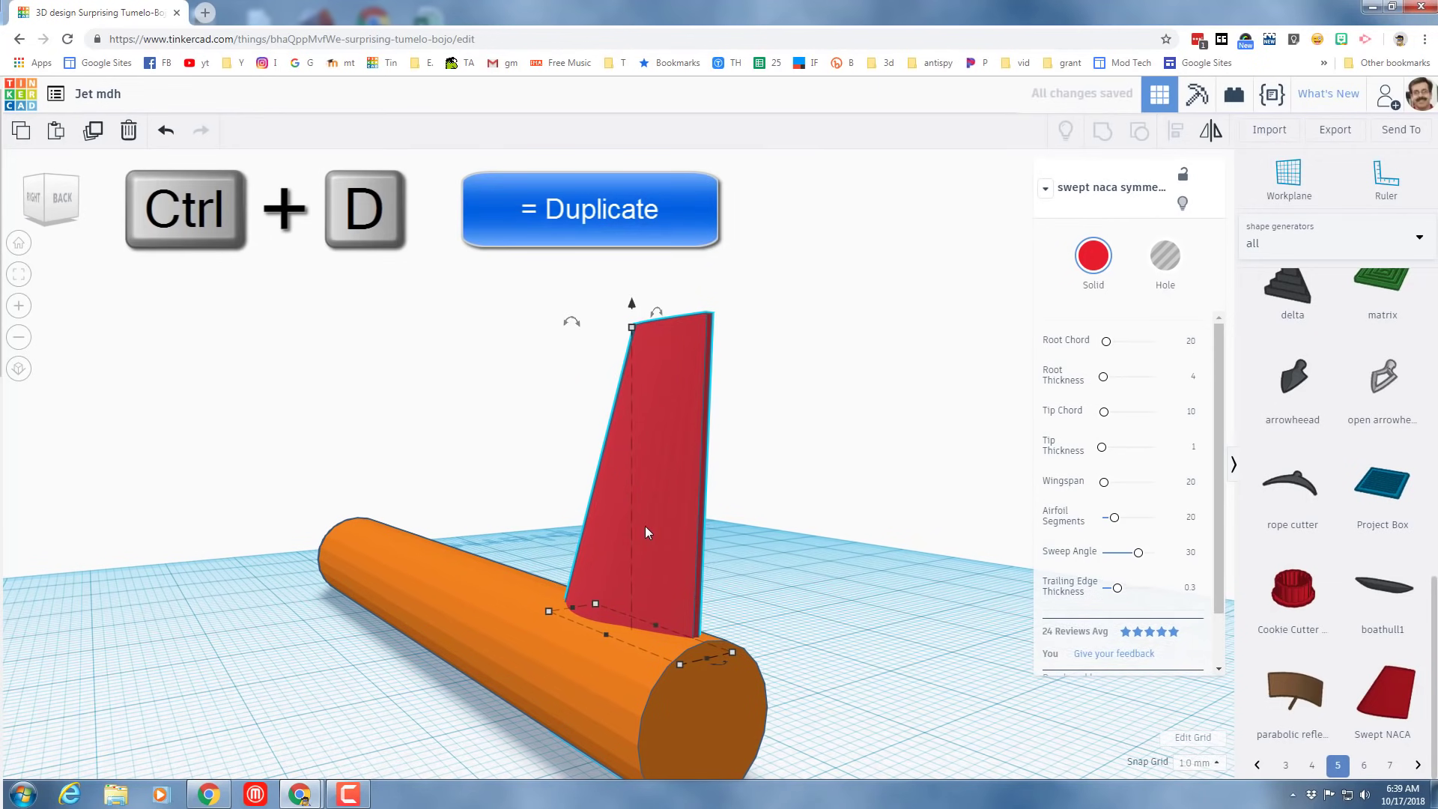
pyautogui.press('Left')
pyautogui.press('Left')
pyautogui.press('Left')
pyautogui.press('Left')
pyautogui.press('Left')
pyautogui.press('Left')
pyautogui.press('Left')
pyautogui.press('Left')
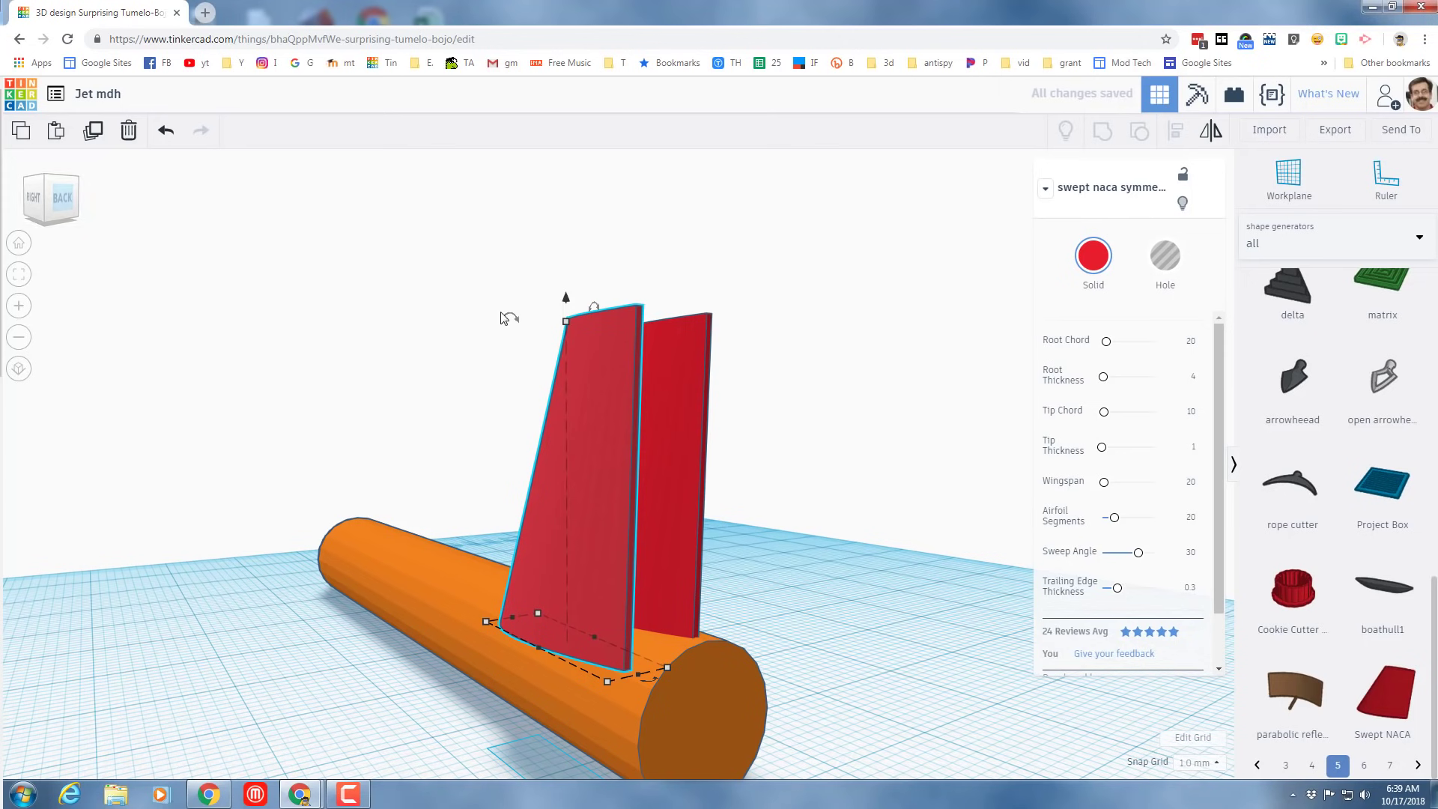
pyautogui.moveTo(510, 318); pyautogui.dragTo(419, 474)
pyautogui.press('d')
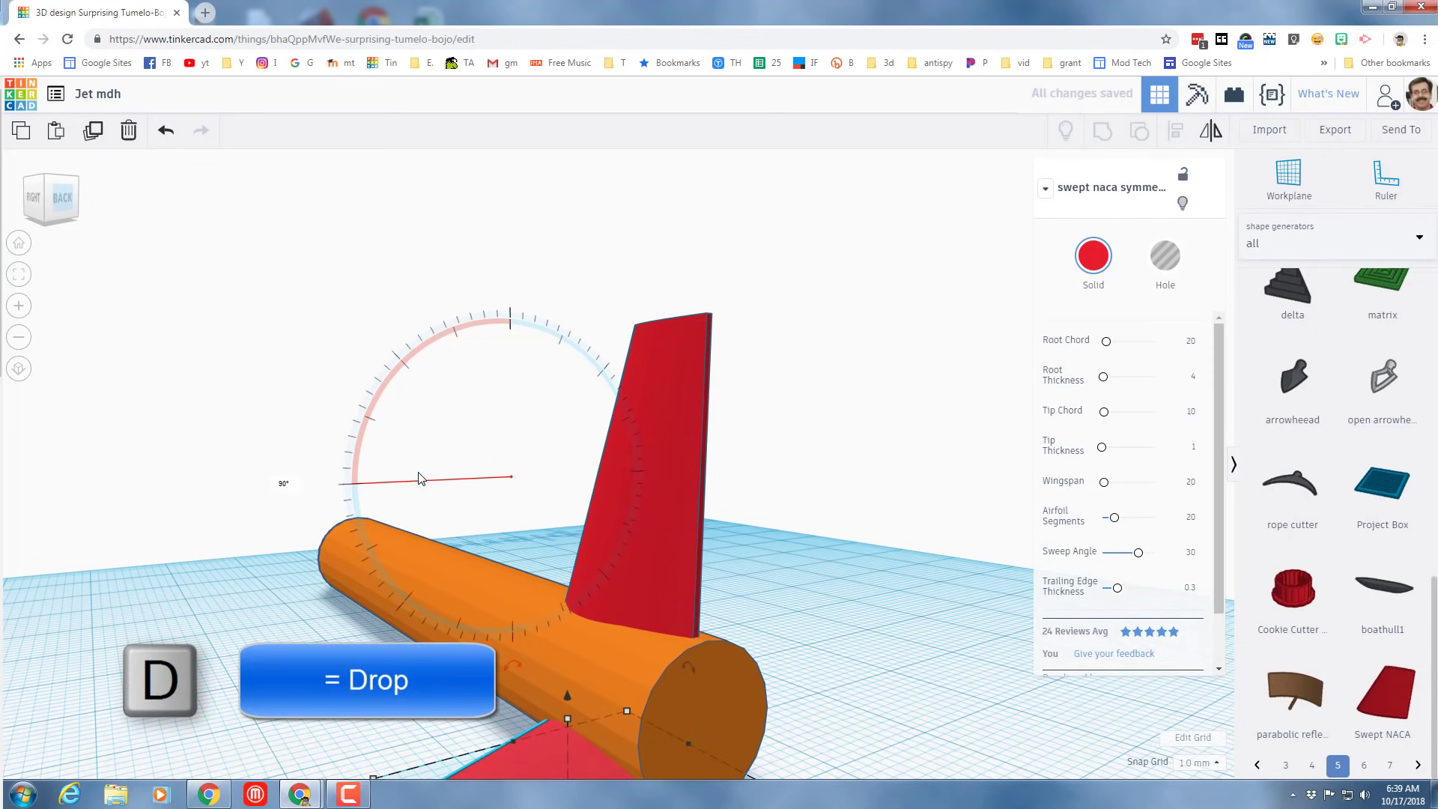
pyautogui.scroll(-2, 254, 525)
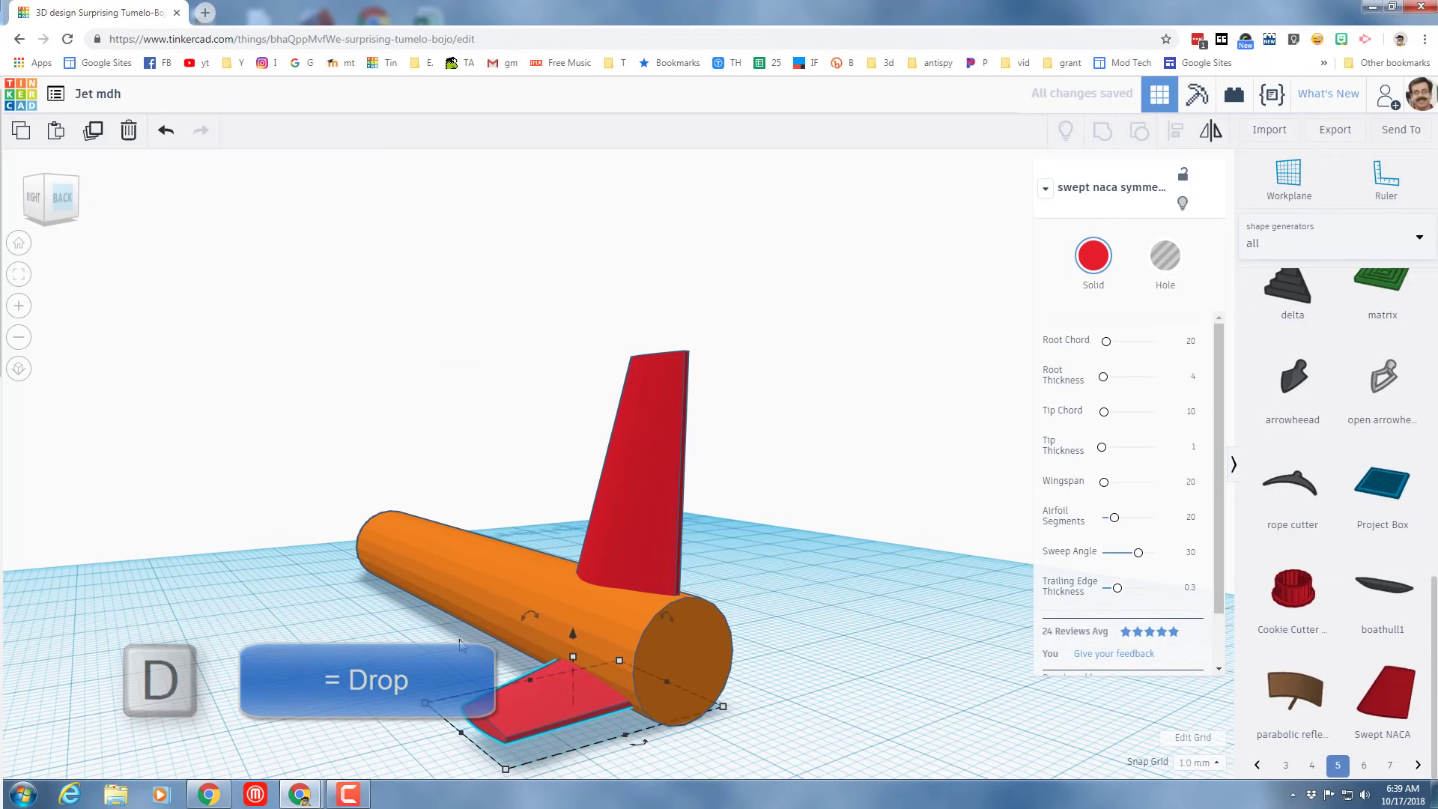
pyautogui.press('Up')
pyautogui.press('Up')
pyautogui.press('Up')
pyautogui.press('Up')
pyautogui.press('Up')
pyautogui.press('Up')
pyautogui.press('Up')
pyautogui.press('Up')
pyautogui.press('Up')
pyautogui.press('Up')
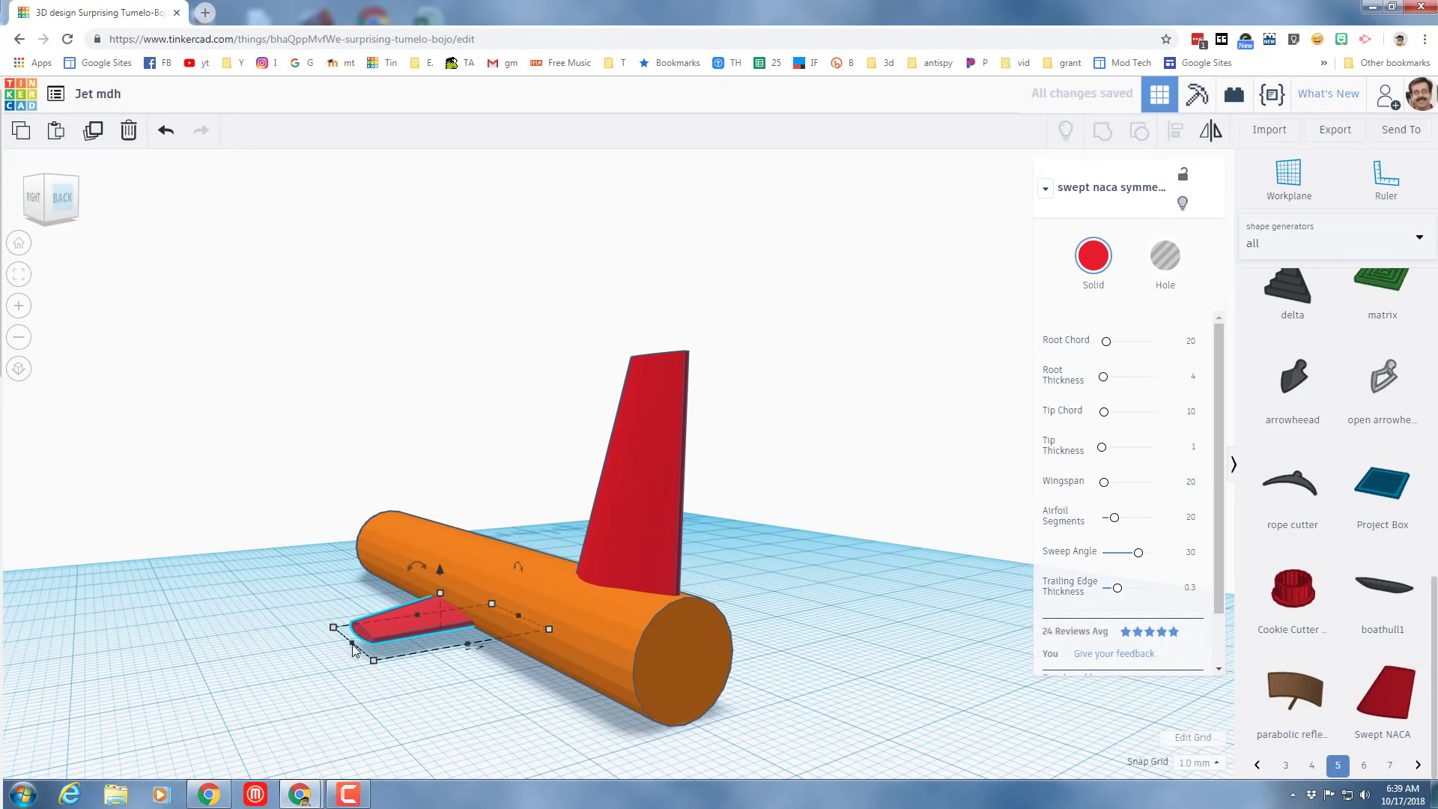
# Step: Enlarge the red wing to 37.48 by 24.00
pyautogui.moveTo(355, 649); pyautogui.dragTo(149, 681)
pyautogui.click(42, 180)
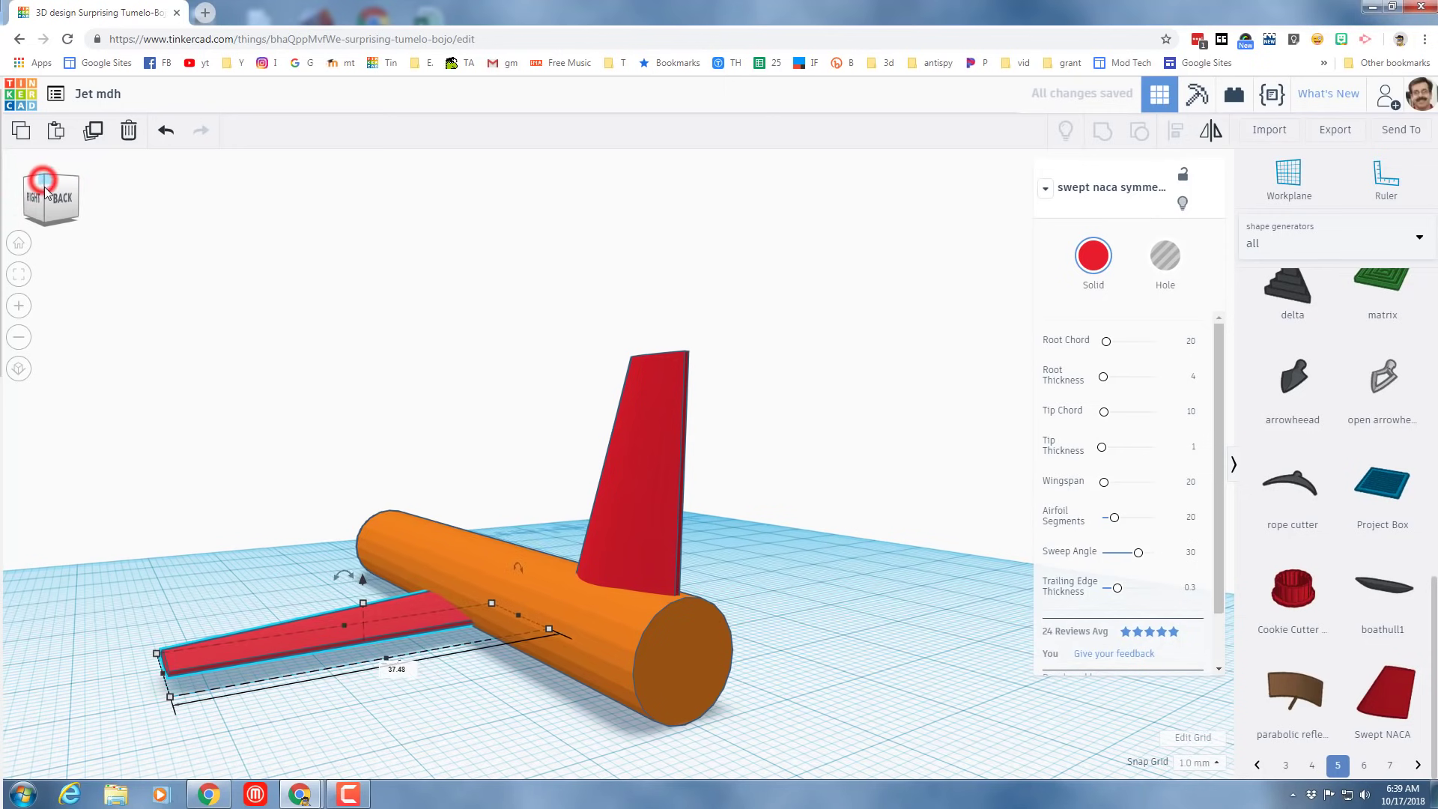
pyautogui.moveTo(397, 597)
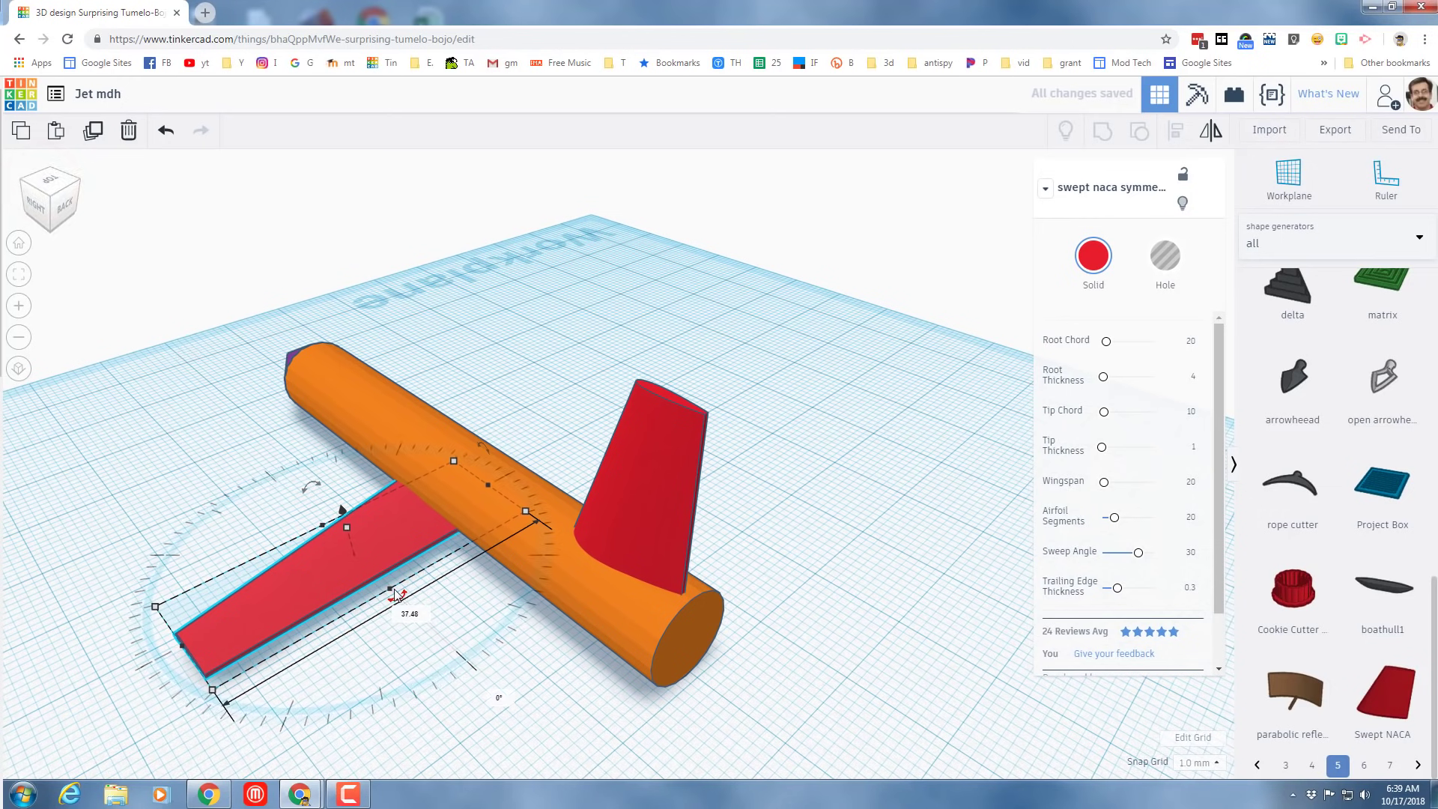
pyautogui.moveTo(396, 596); pyautogui.dragTo(453, 633)
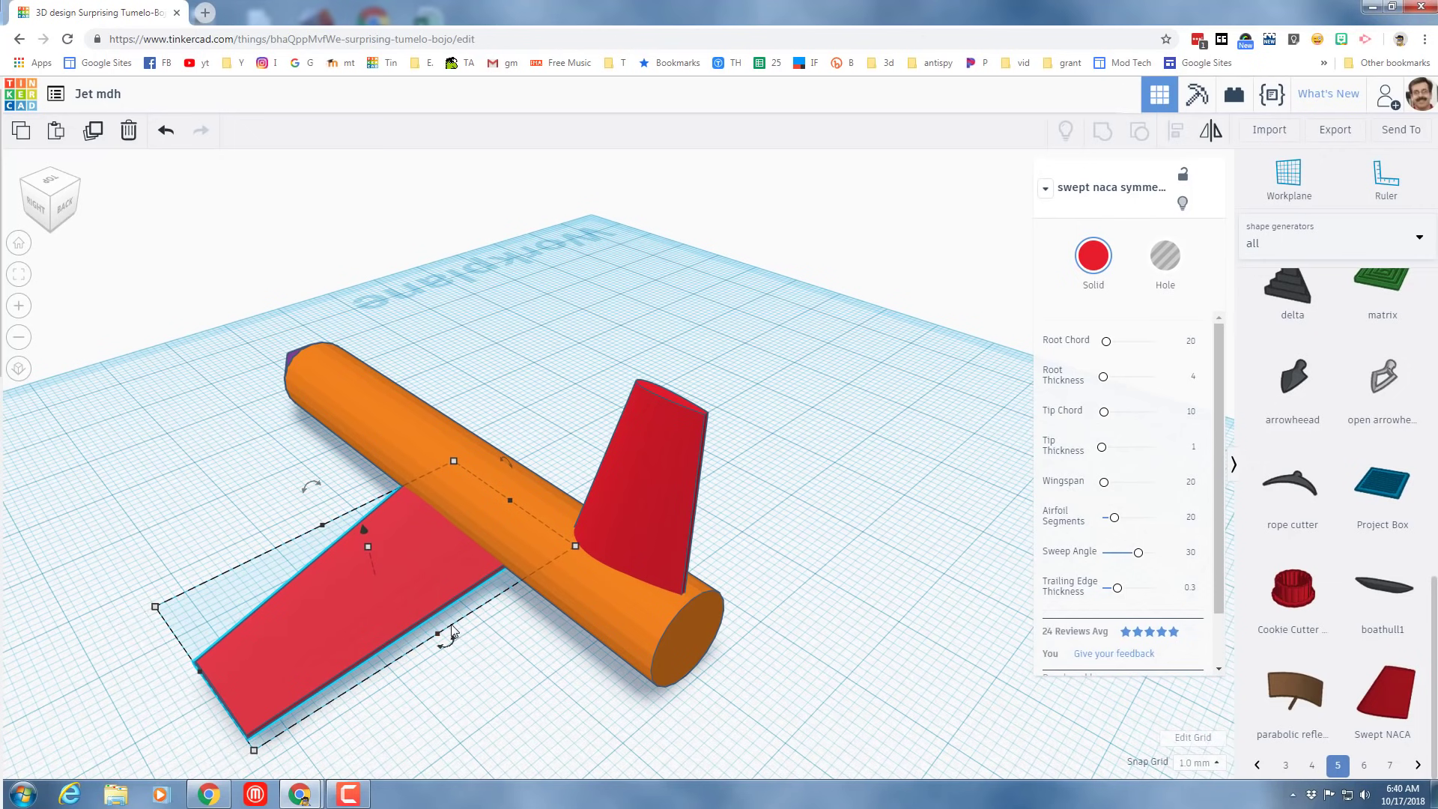
# Step: Hide the fuselage and place a mirrored copy of the wing beside the original
pyautogui.click(641, 636)
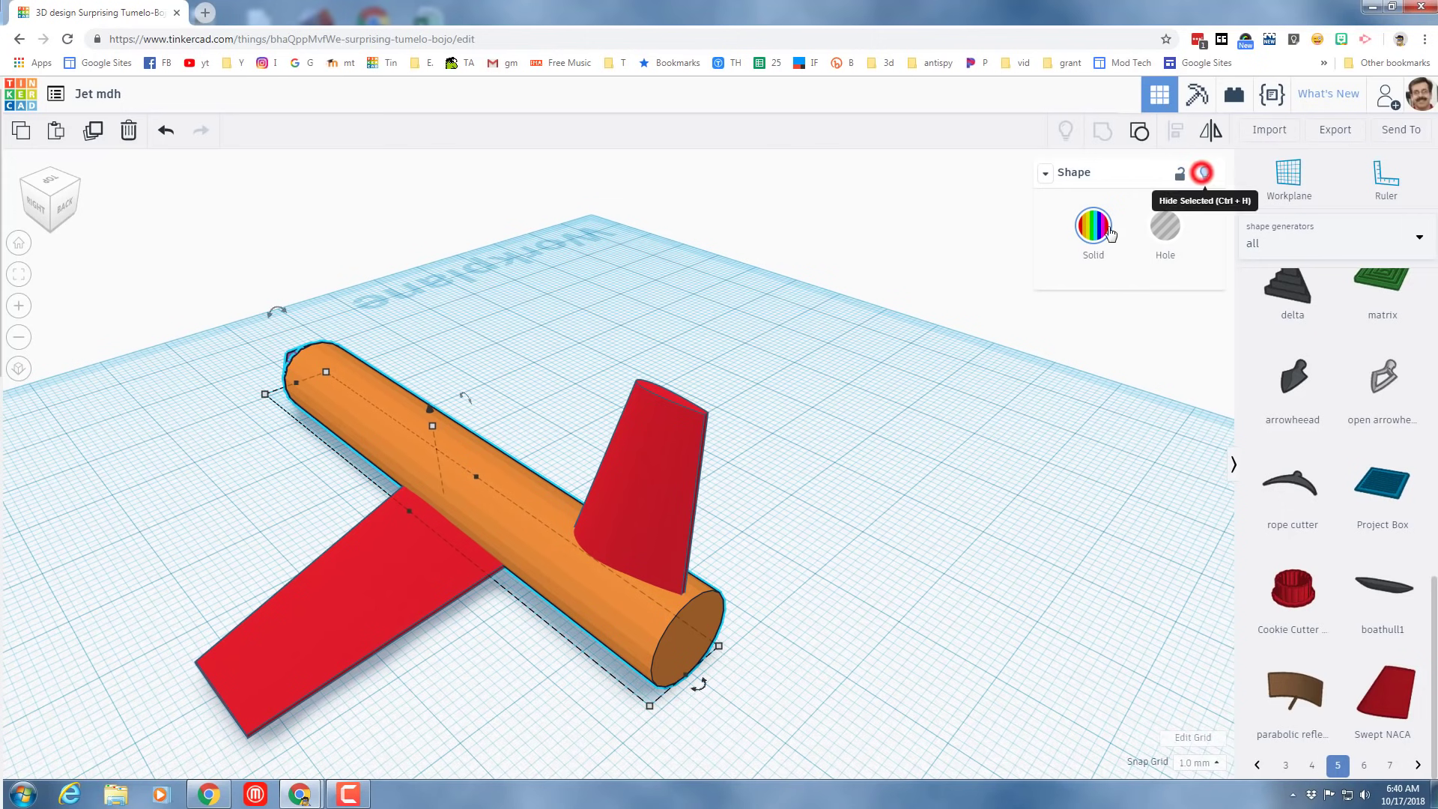
pyautogui.click(1203, 173)
pyautogui.click(404, 576)
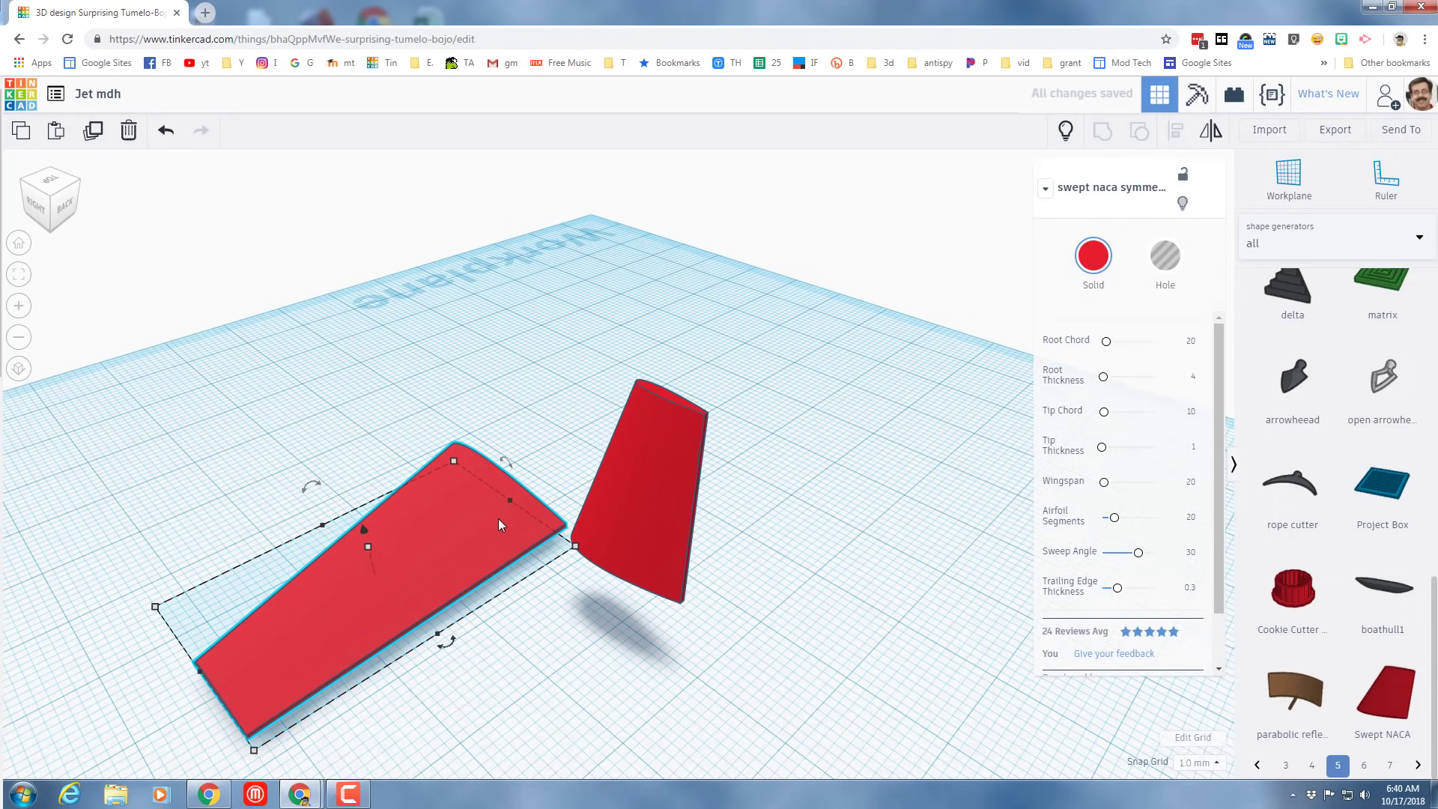
pyautogui.click(1208, 131)
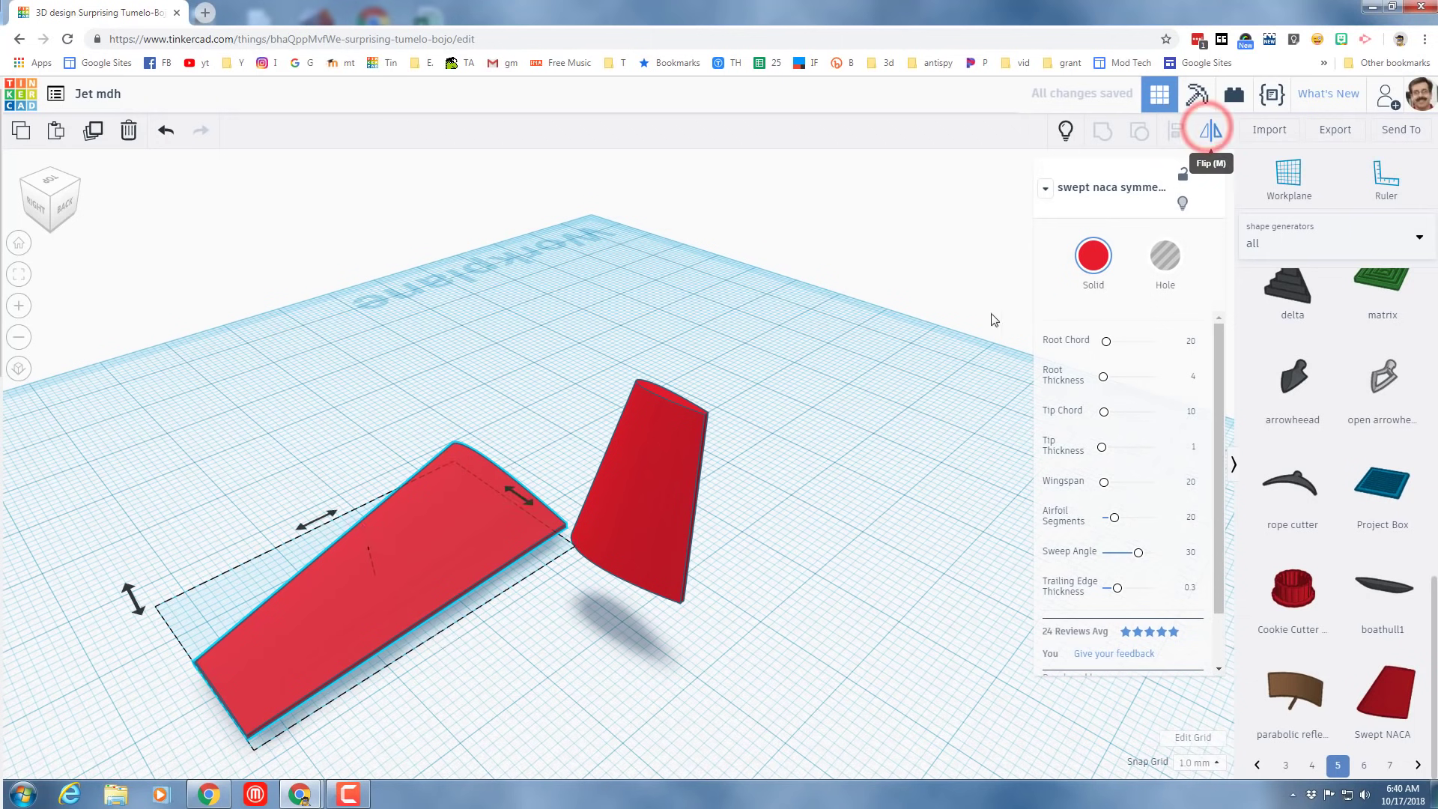
pyautogui.click(304, 528)
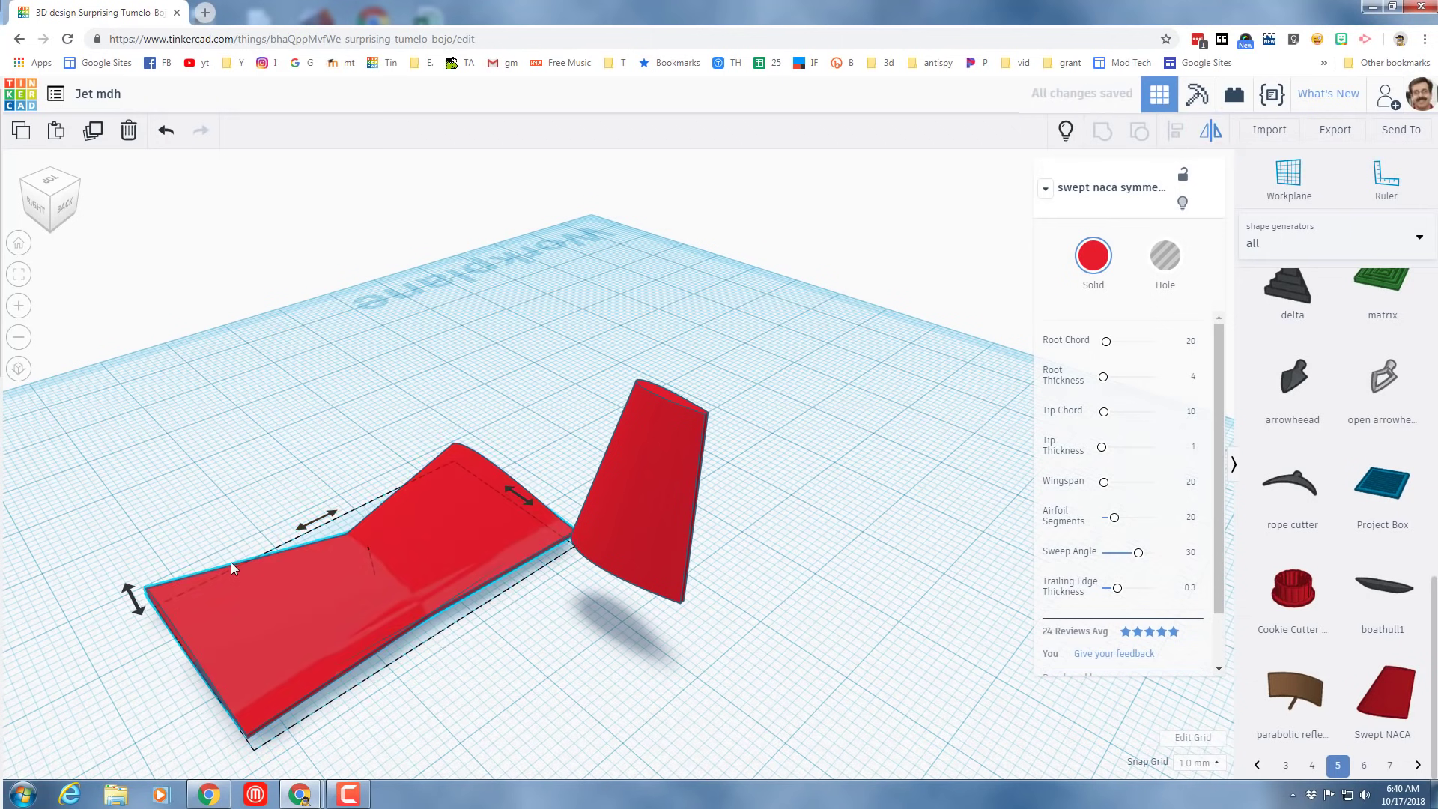
pyautogui.moveTo(166, 587); pyautogui.dragTo(475, 443)
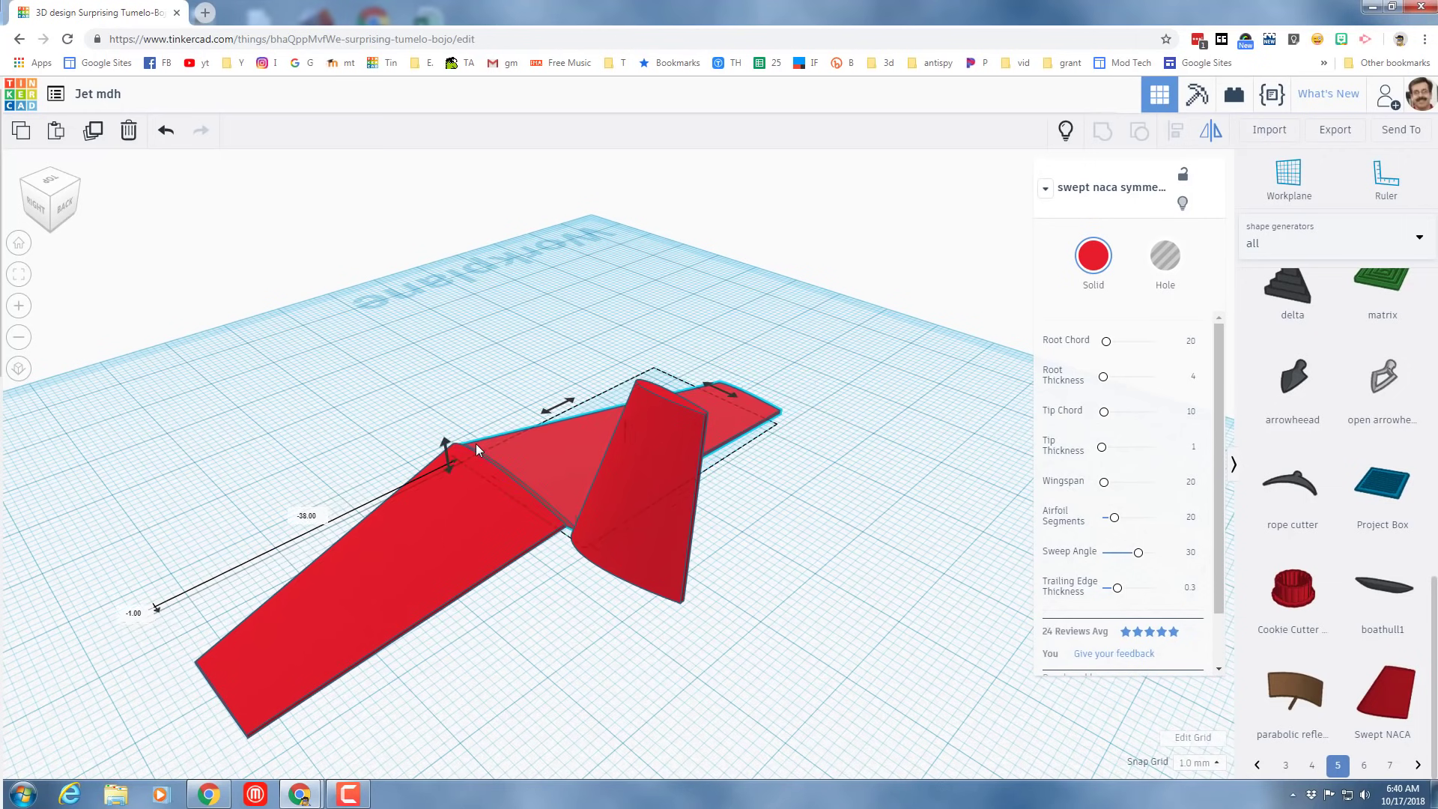
pyautogui.moveTo(398, 397); pyautogui.dragTo(517, 491)
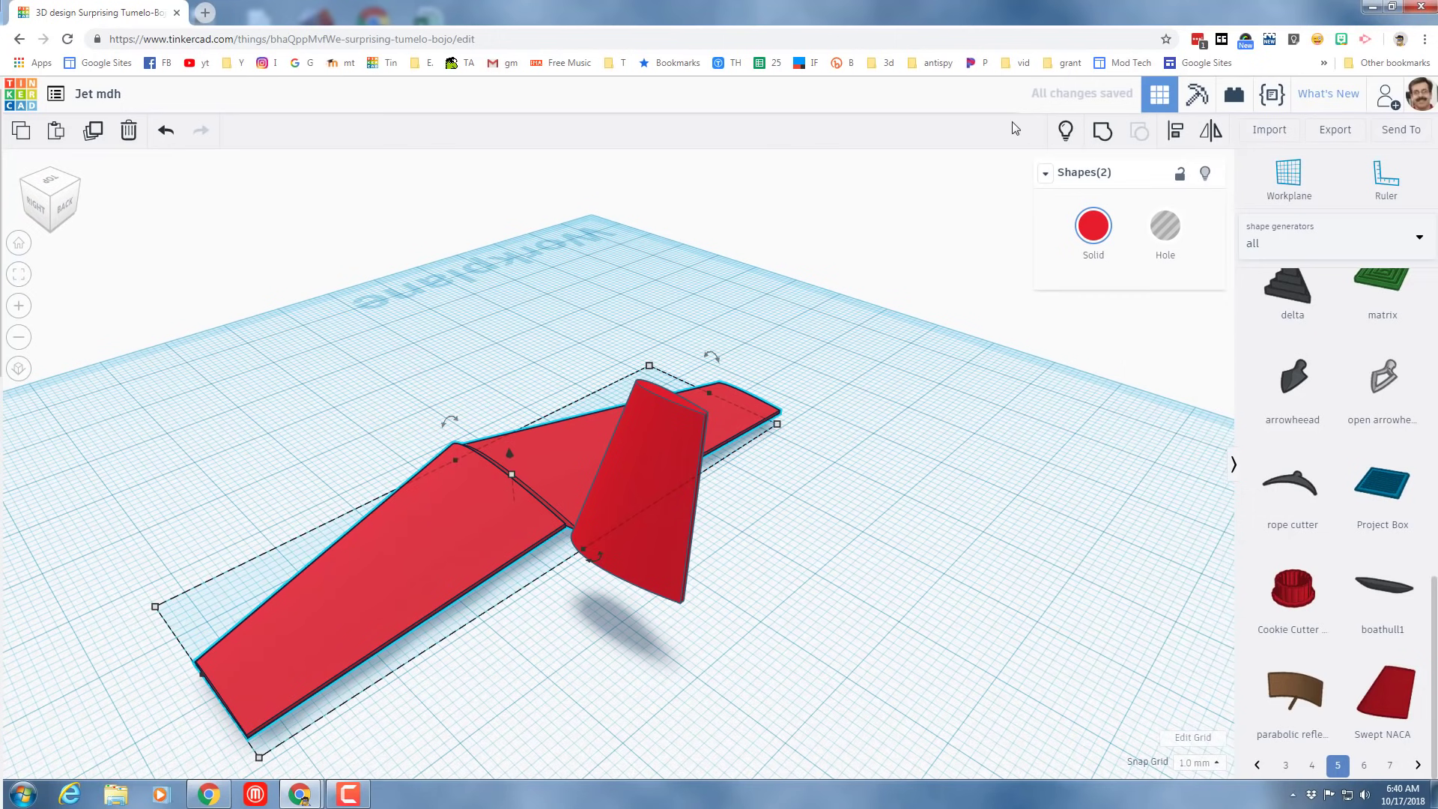
# Step: Align the two wing halves at their roots and group them into one wing
pyautogui.click(1174, 135)
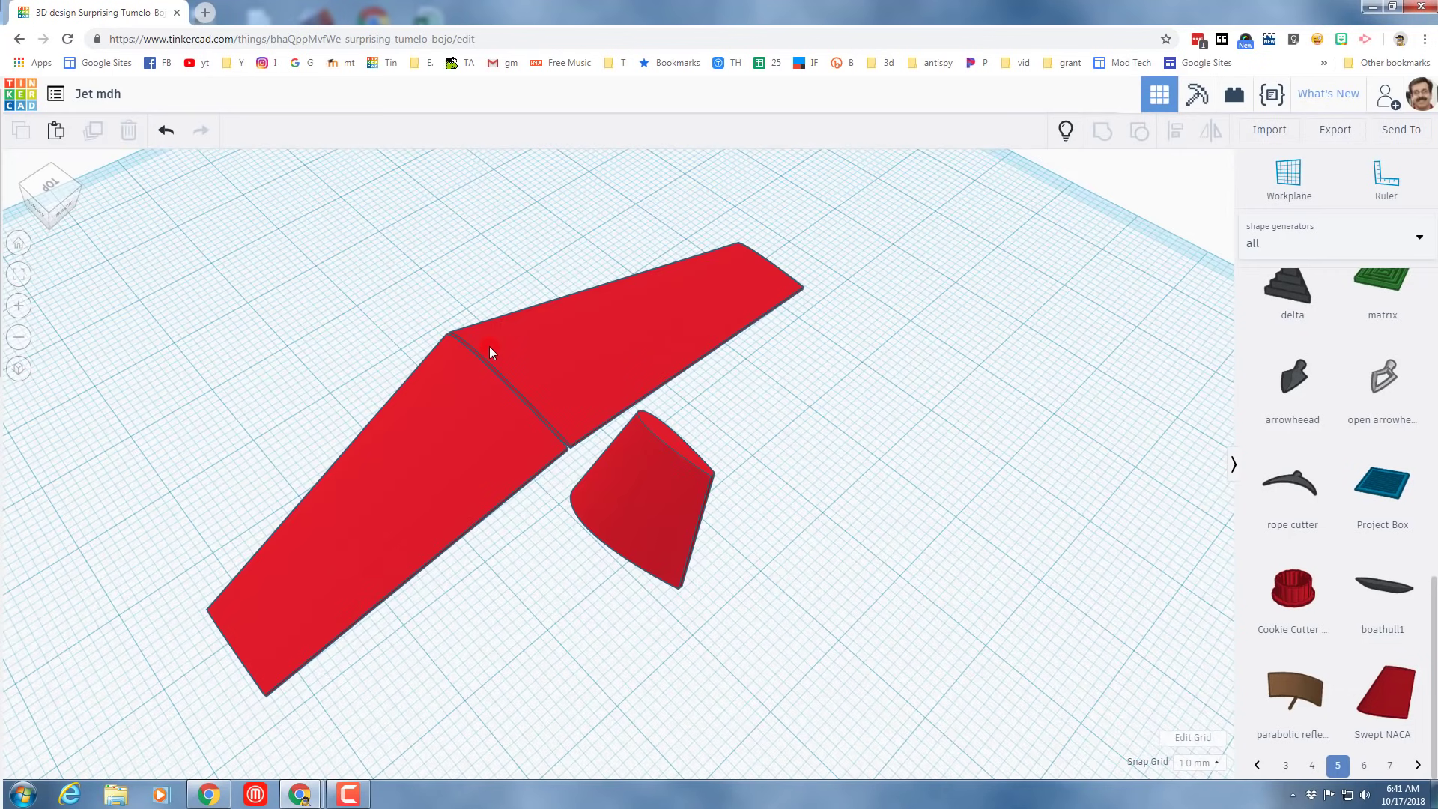
pyautogui.click(486, 348)
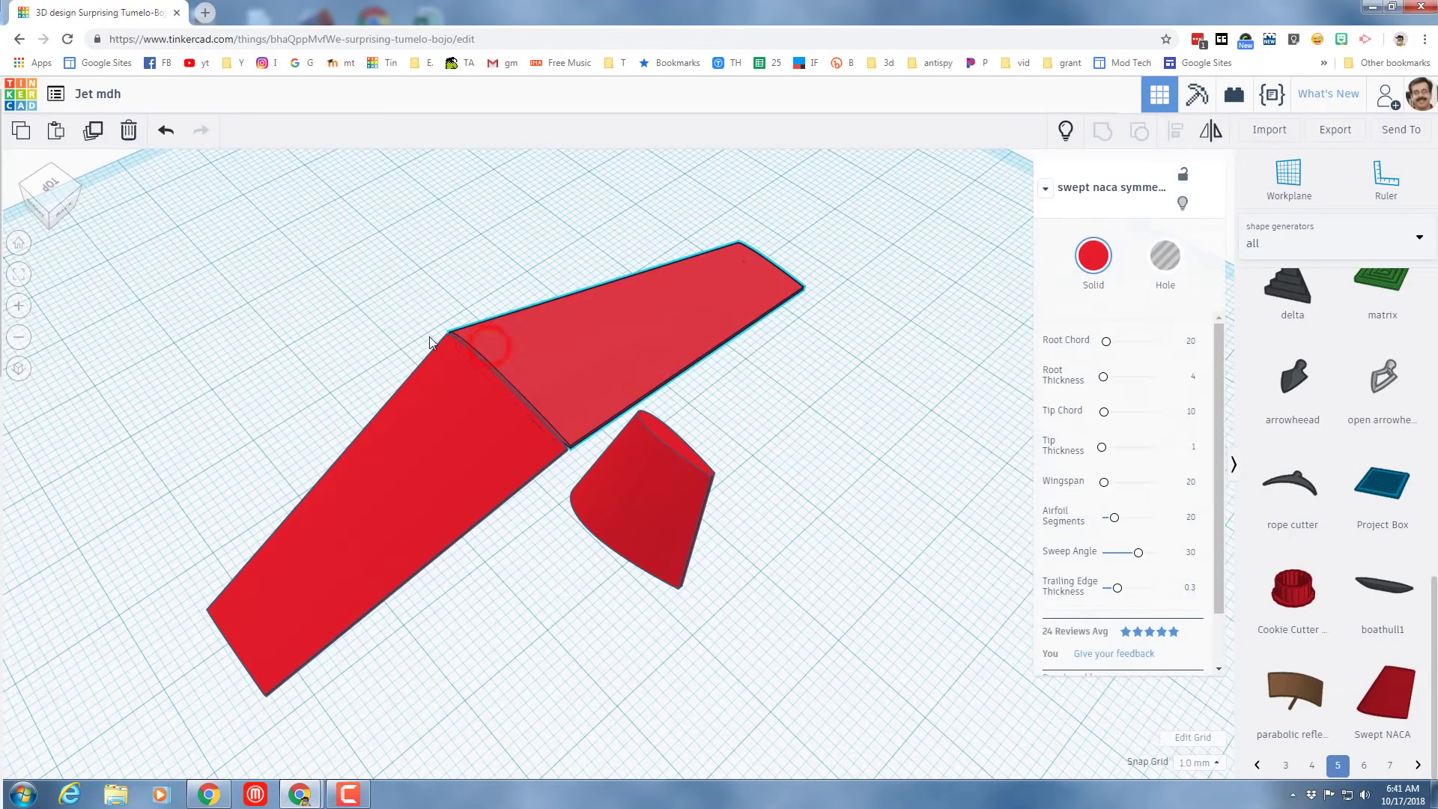
pyautogui.click(20, 275)
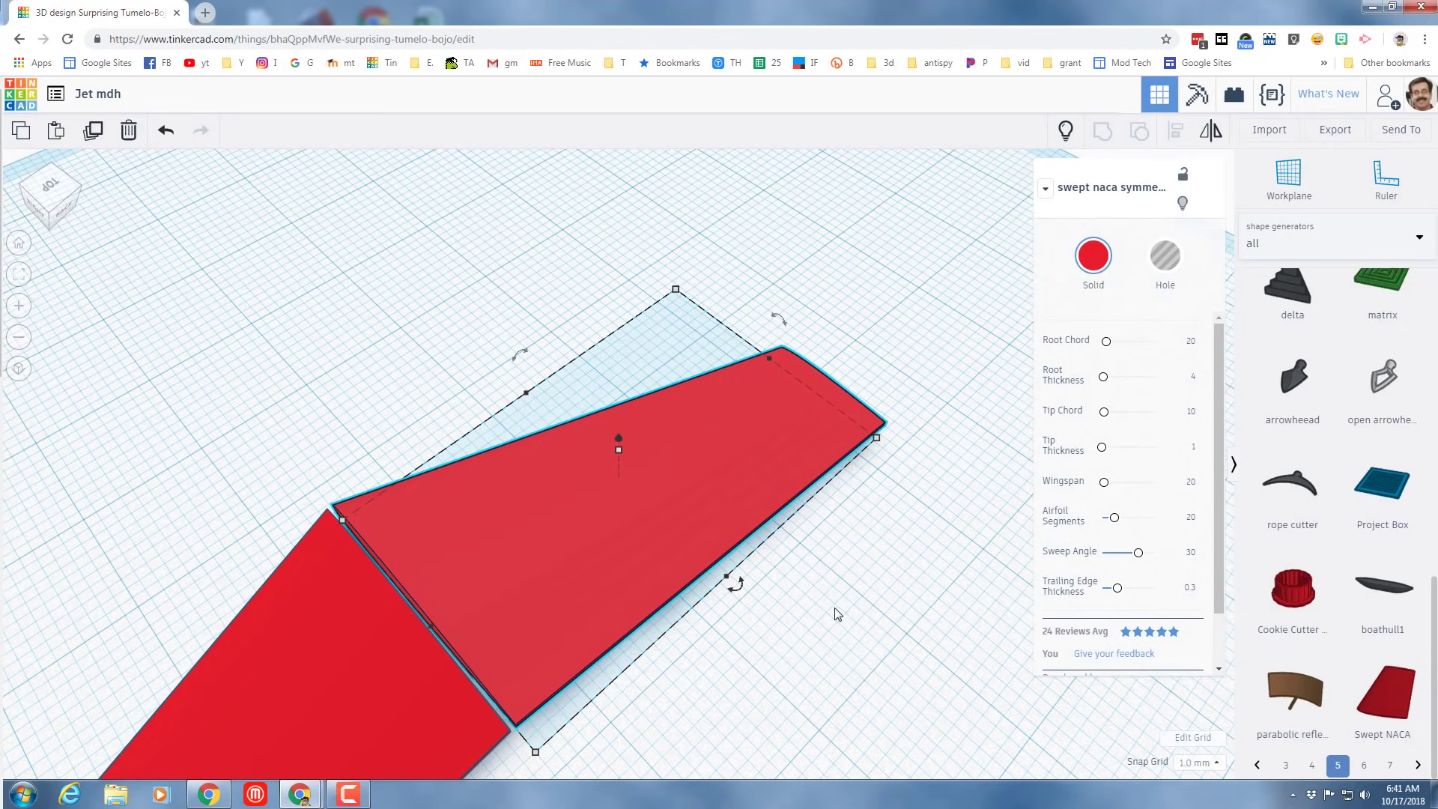
pyautogui.moveTo(837, 612); pyautogui.dragTo(455, 532, button='right')
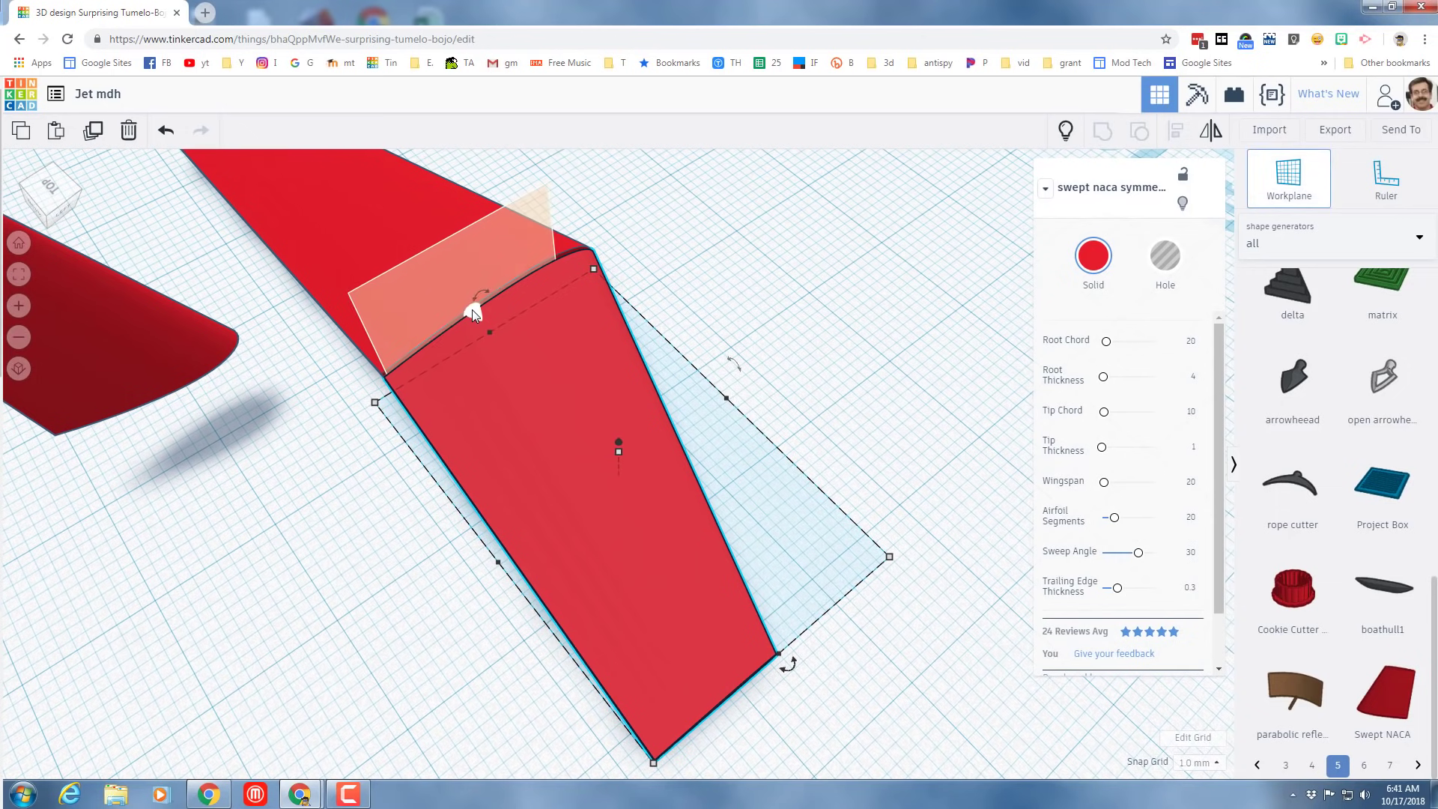
pyautogui.click(471, 308)
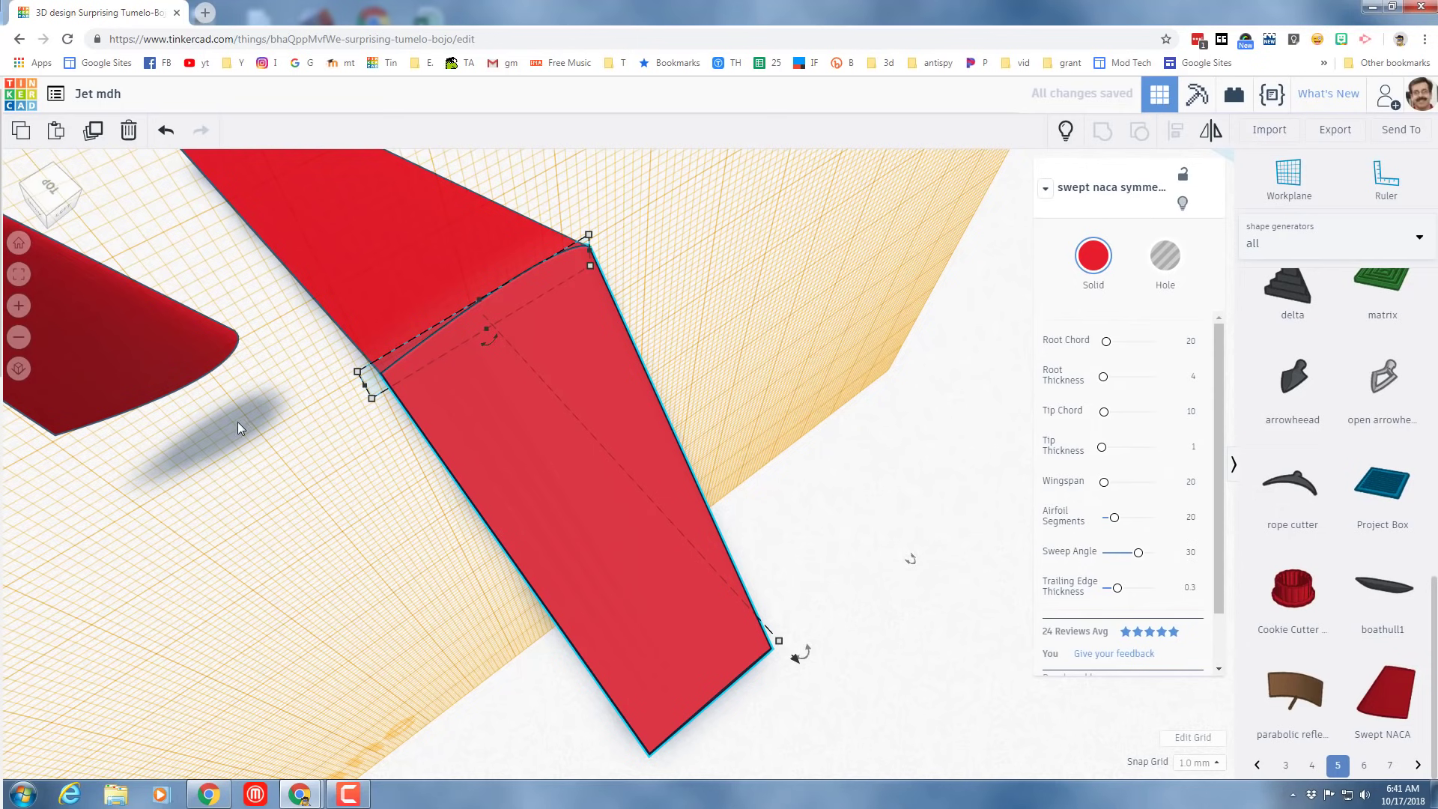
pyautogui.moveTo(277, 457); pyautogui.dragTo(361, 353, button='right')
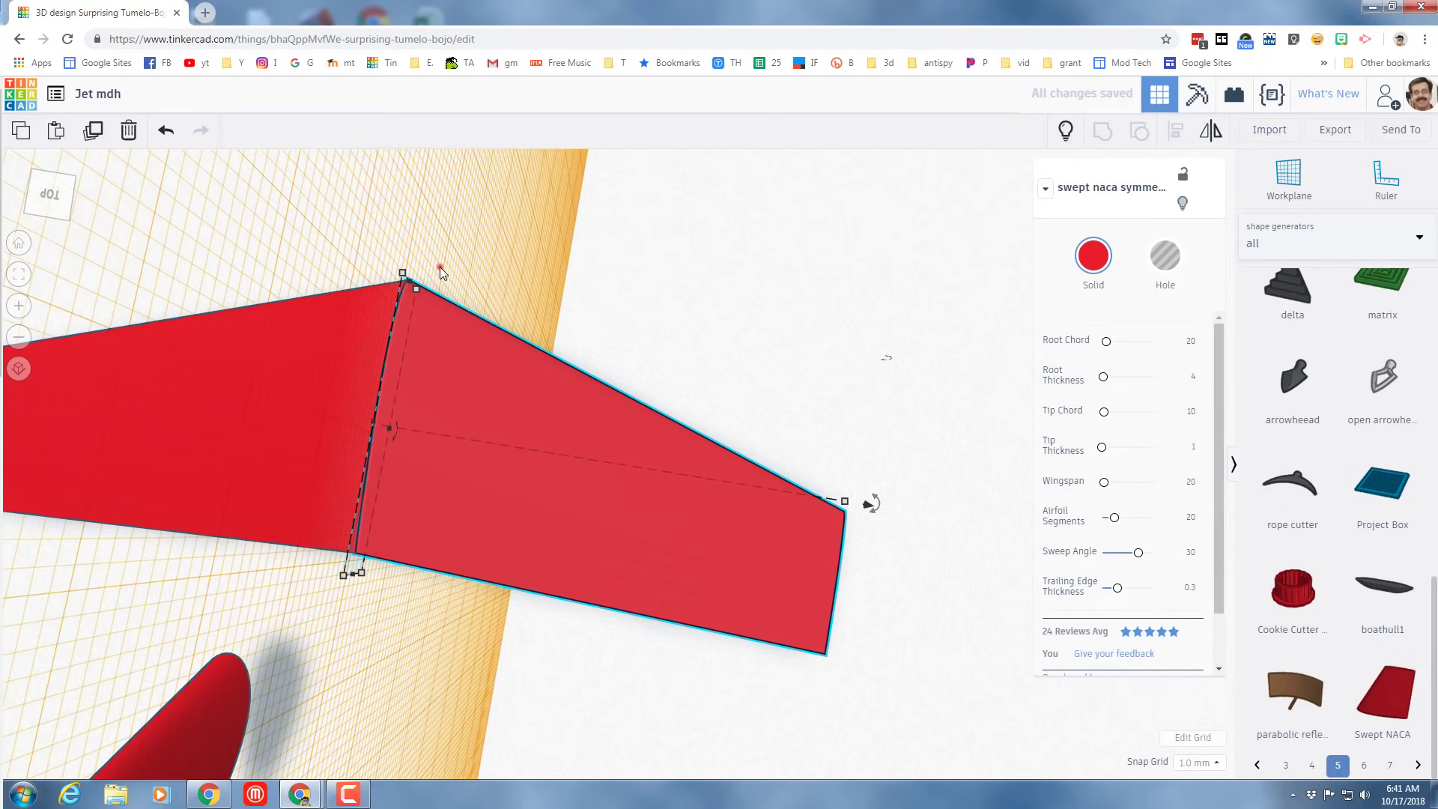
pyautogui.keyDown('shift'); pyautogui.click(362, 304); pyautogui.keyUp('shift')
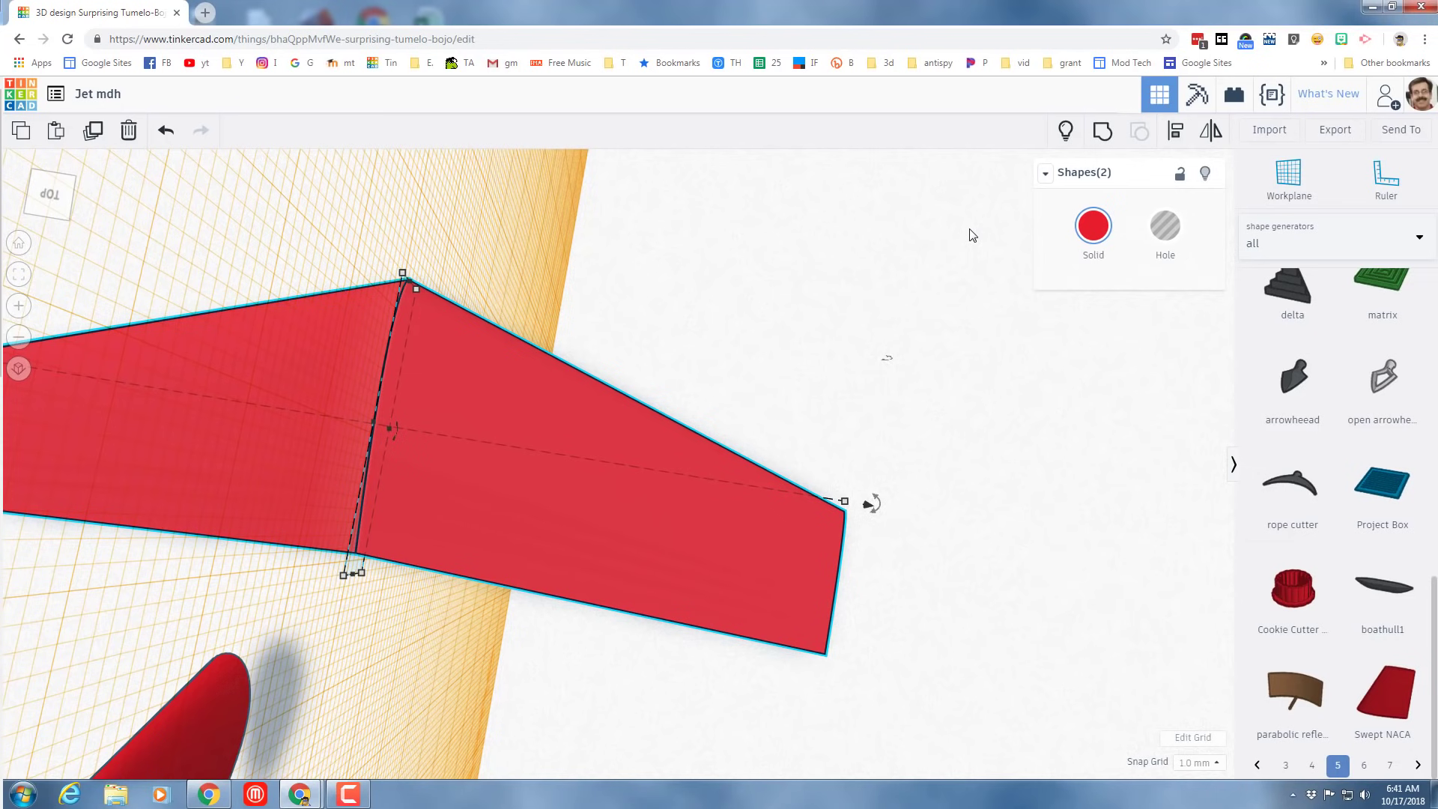
pyautogui.click(1099, 133)
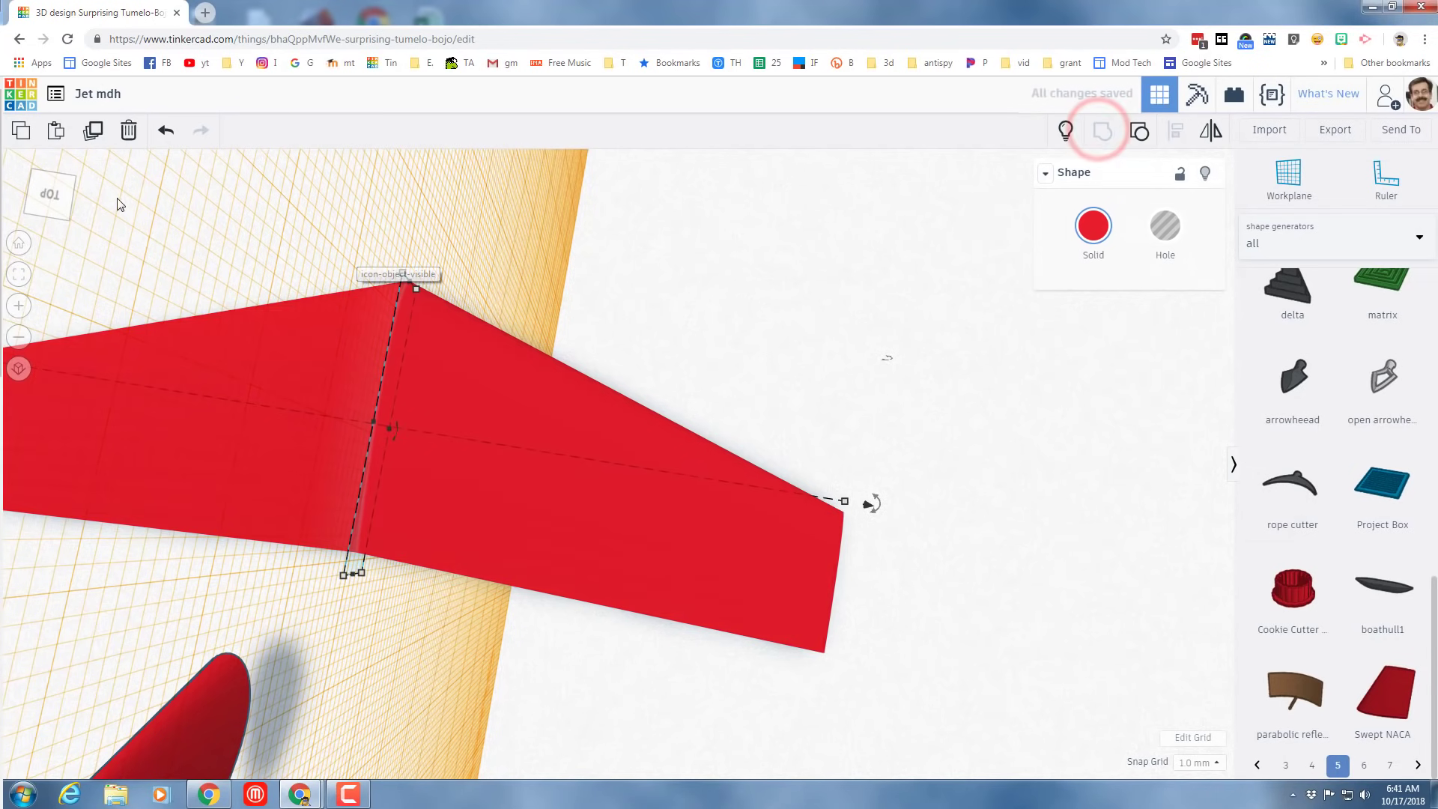
# Step: Show the hidden fuselage again and reset the workplane to the flat grid
pyautogui.click(1064, 135)
pyautogui.moveTo(443, 465); pyautogui.dragTo(250, 417, button='right')
pyautogui.moveTo(373, 521); pyautogui.dragTo(584, 526, button='right')
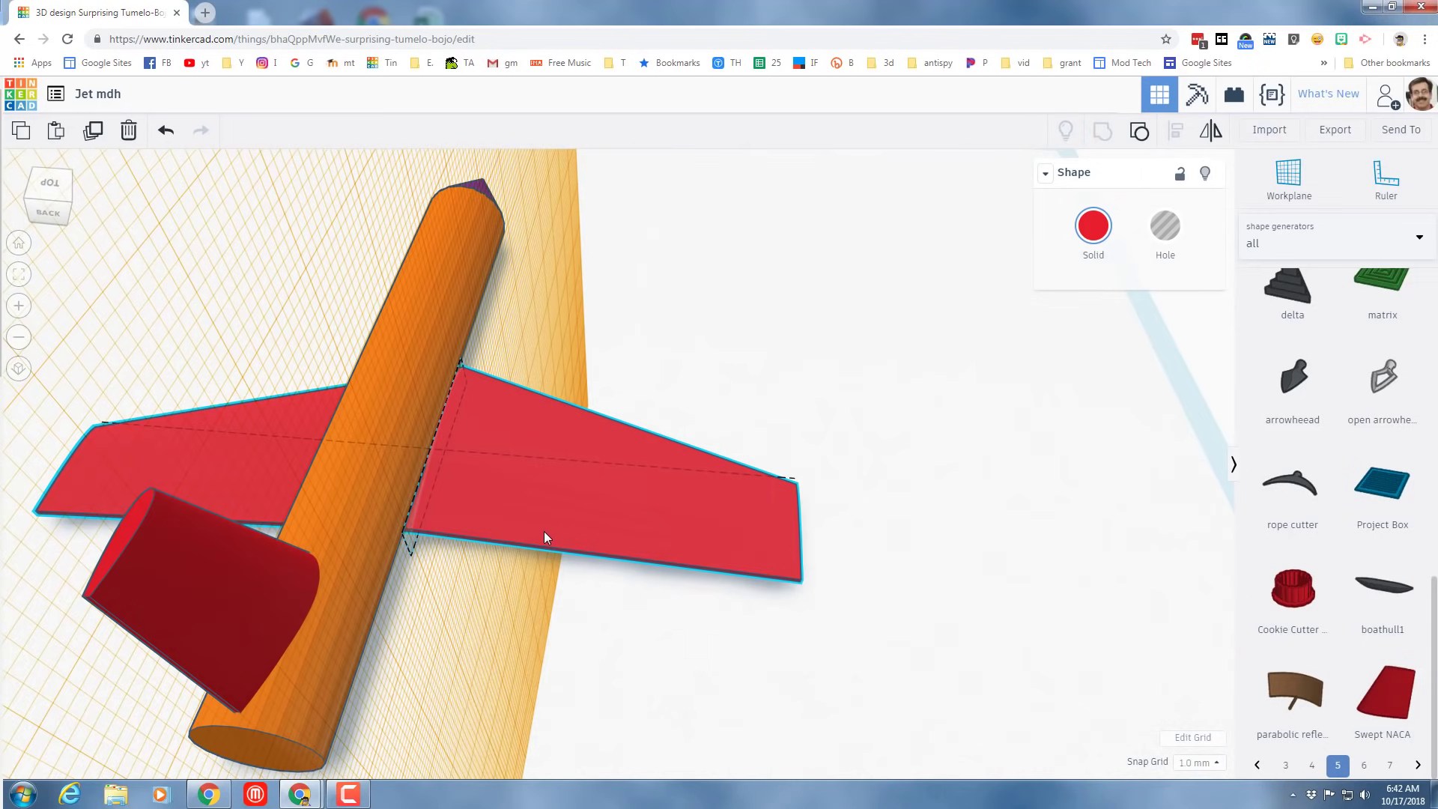
pyautogui.hotkey('ctrl', 'z')
pyautogui.press('w')
pyautogui.click(316, 543)
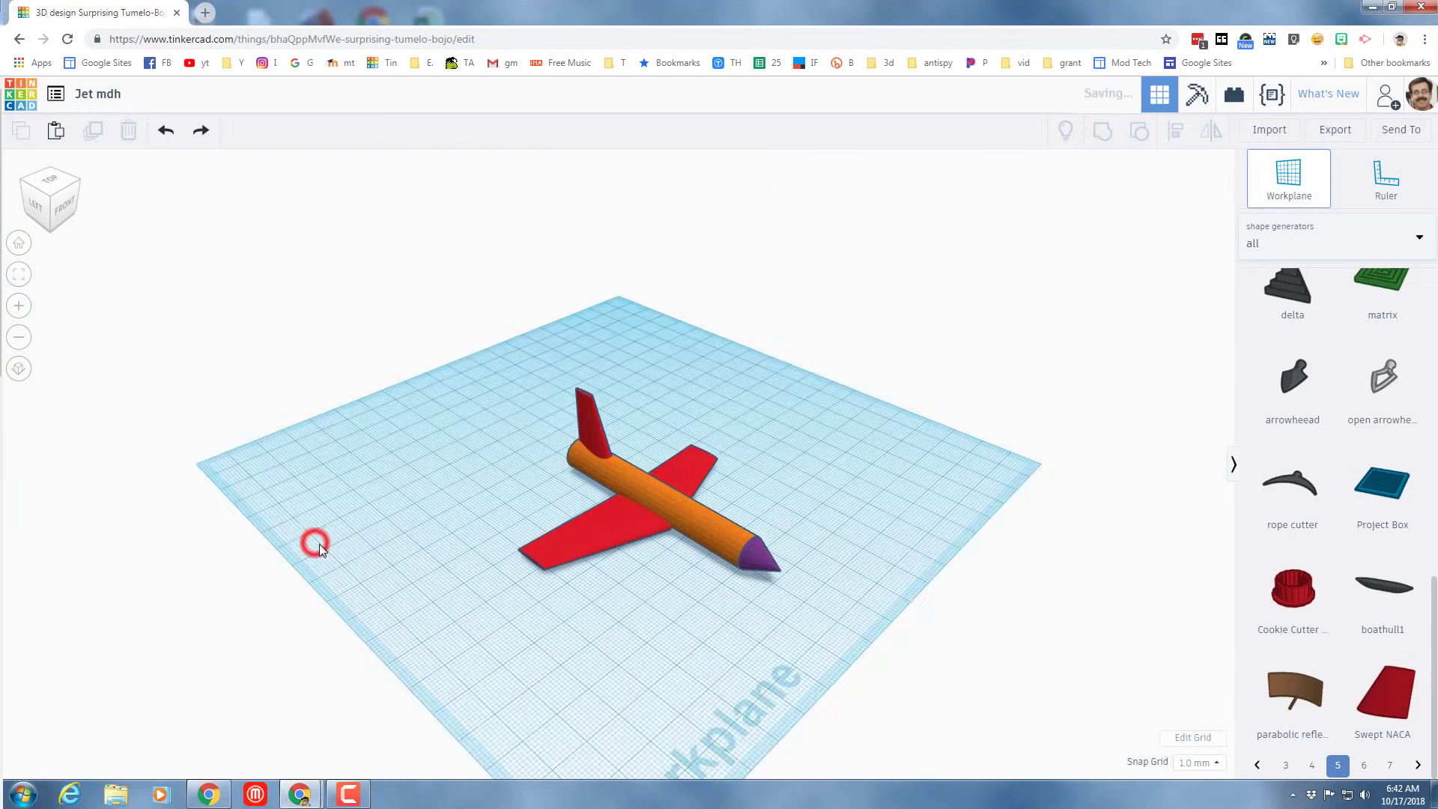
# Step: Align the three jet parts with each other, then group them into one shape
pyautogui.moveTo(491, 382); pyautogui.dragTo(821, 581)
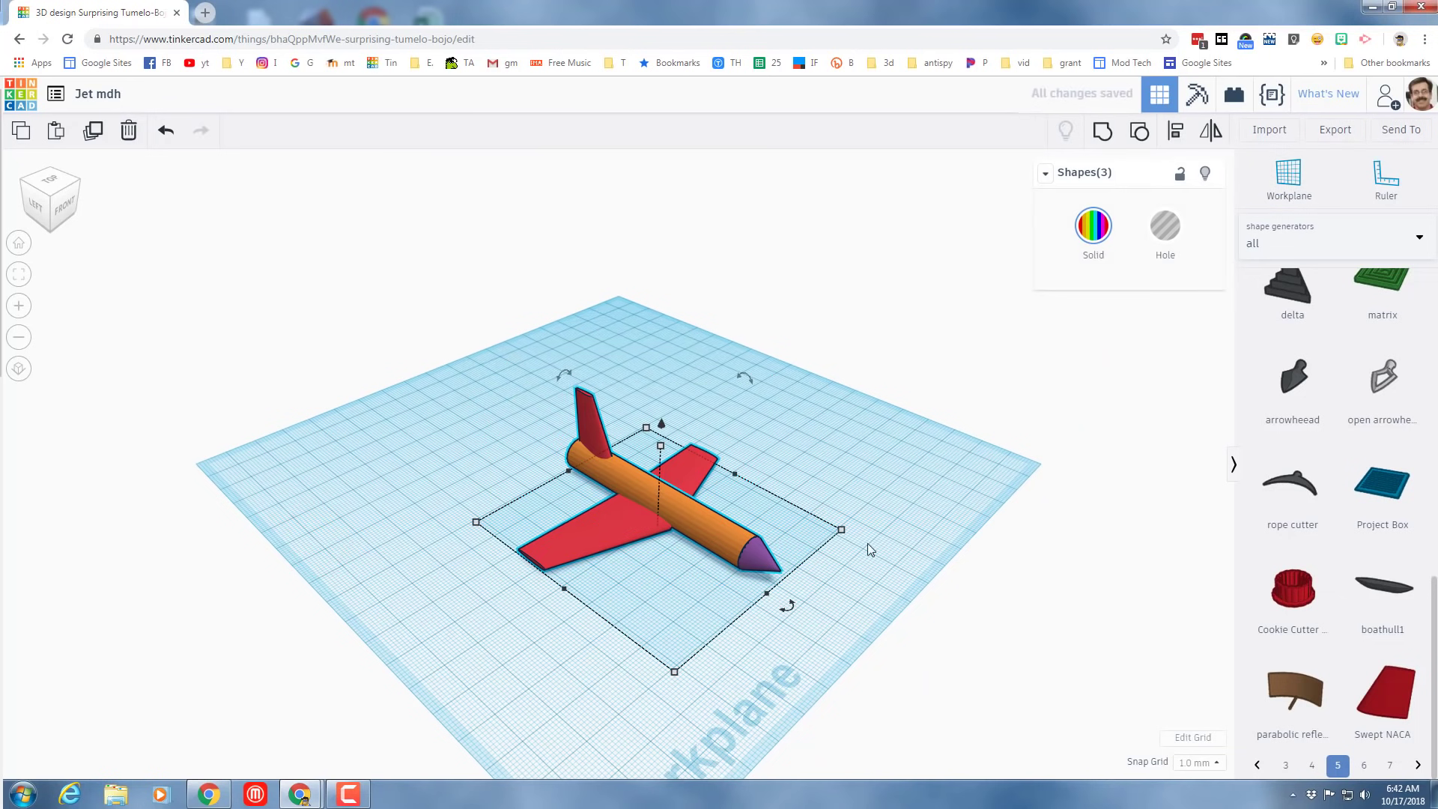
pyautogui.click(1173, 133)
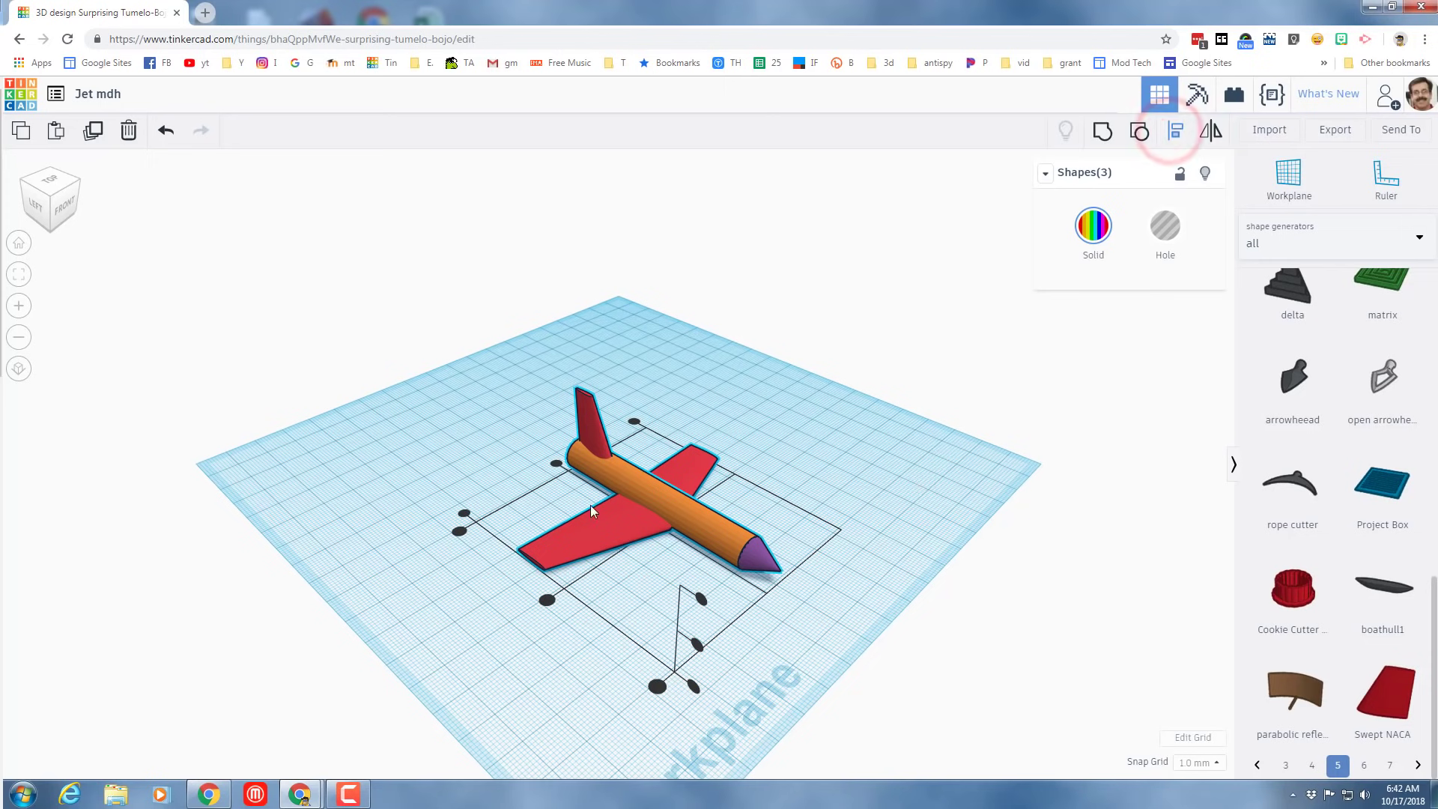
pyautogui.click(554, 464)
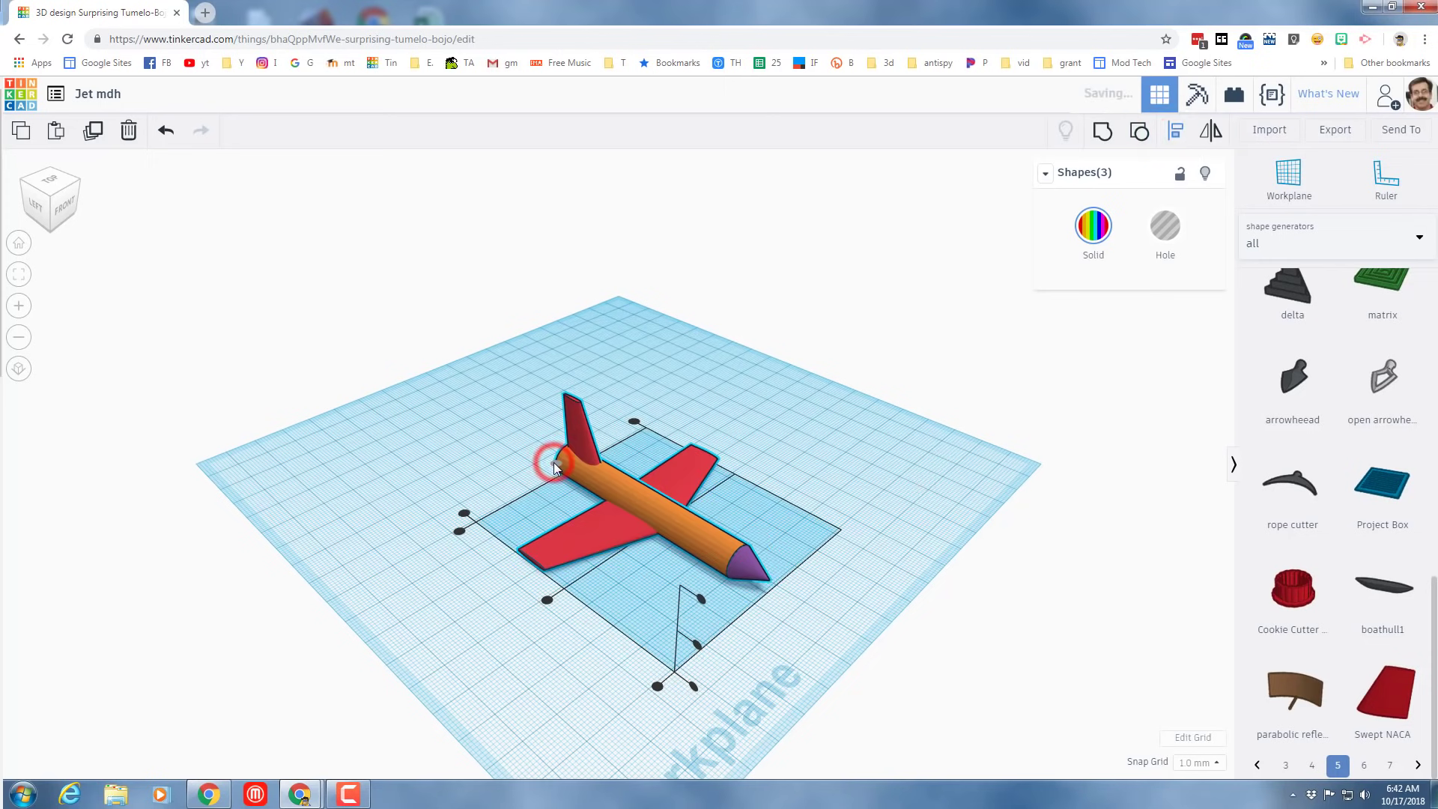
pyautogui.moveTo(998, 599); pyautogui.dragTo(775, 592, button='right')
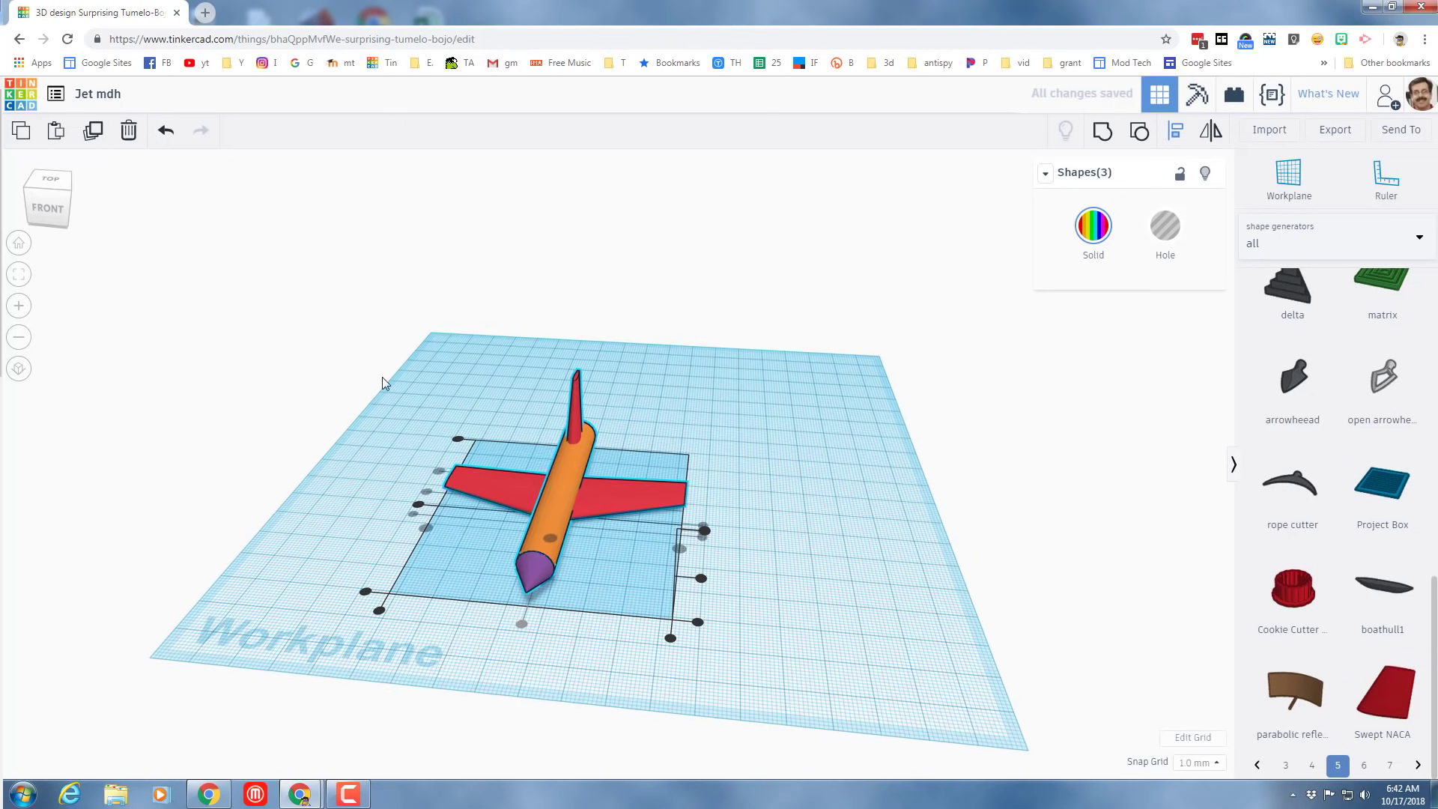
pyautogui.moveTo(387, 369); pyautogui.dragTo(749, 590)
pyautogui.click(1100, 132)
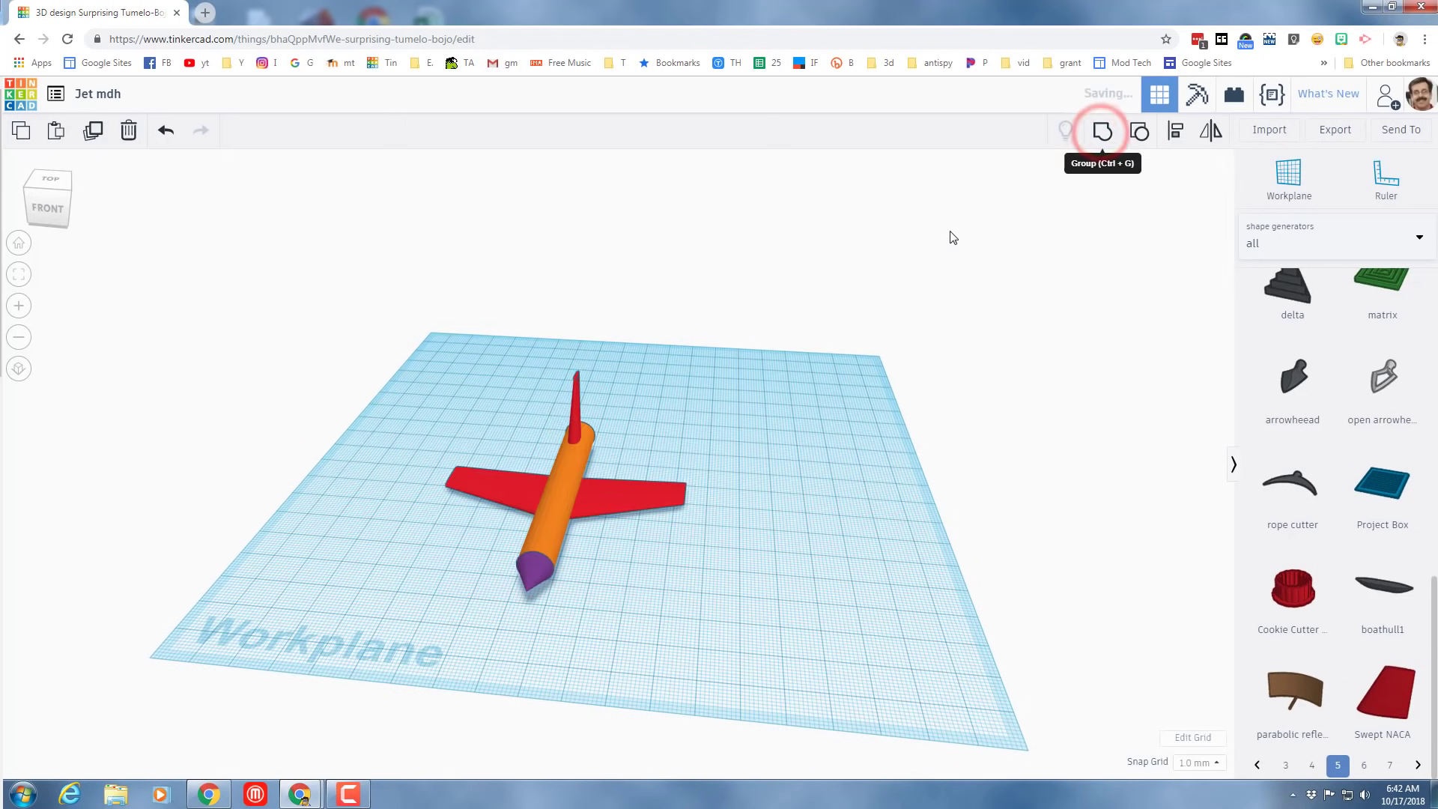
pyautogui.click(952, 236)
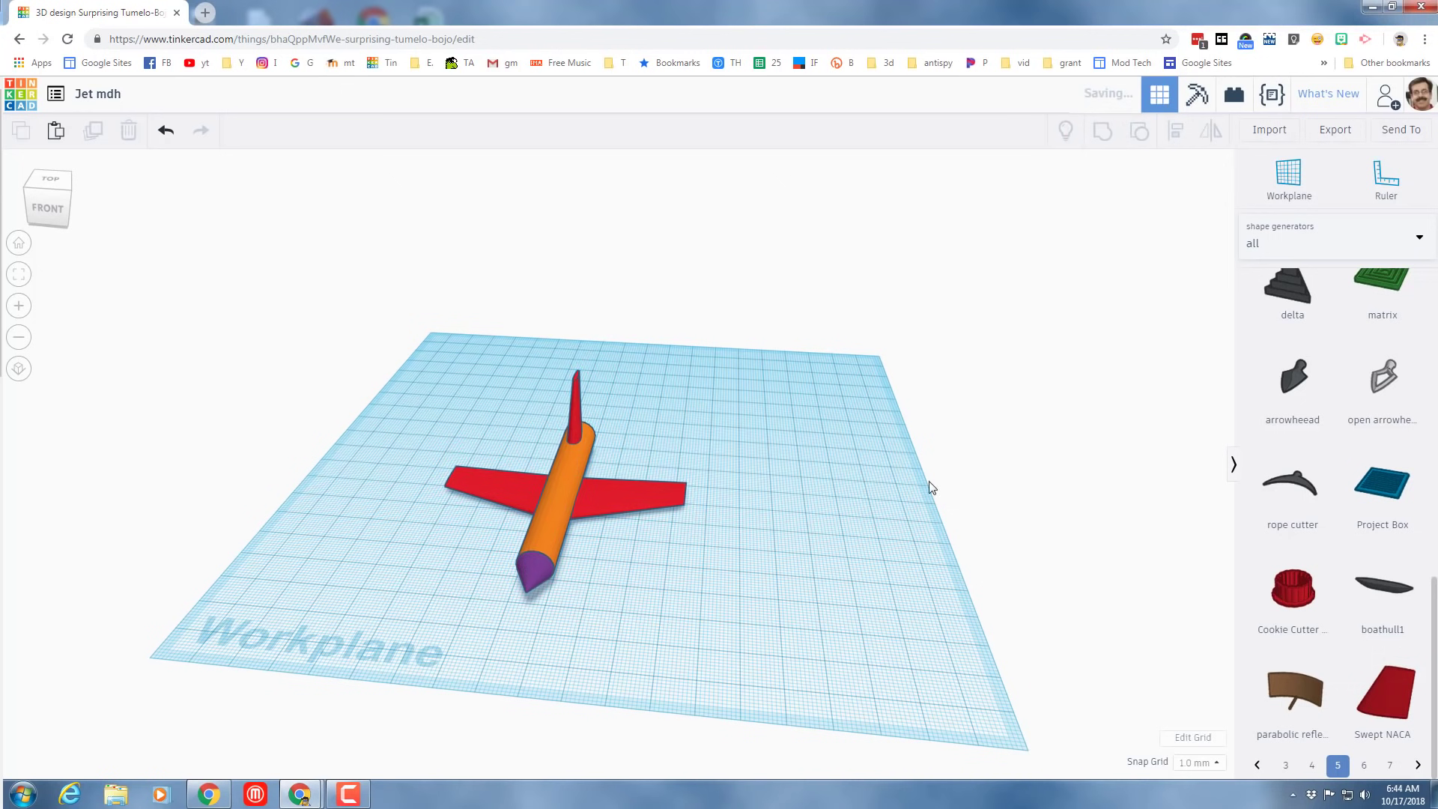
# Step: Switch to the Basic Shapes set and flatten the half sphere to 6.00 mm tall
pyautogui.click(1282, 241)
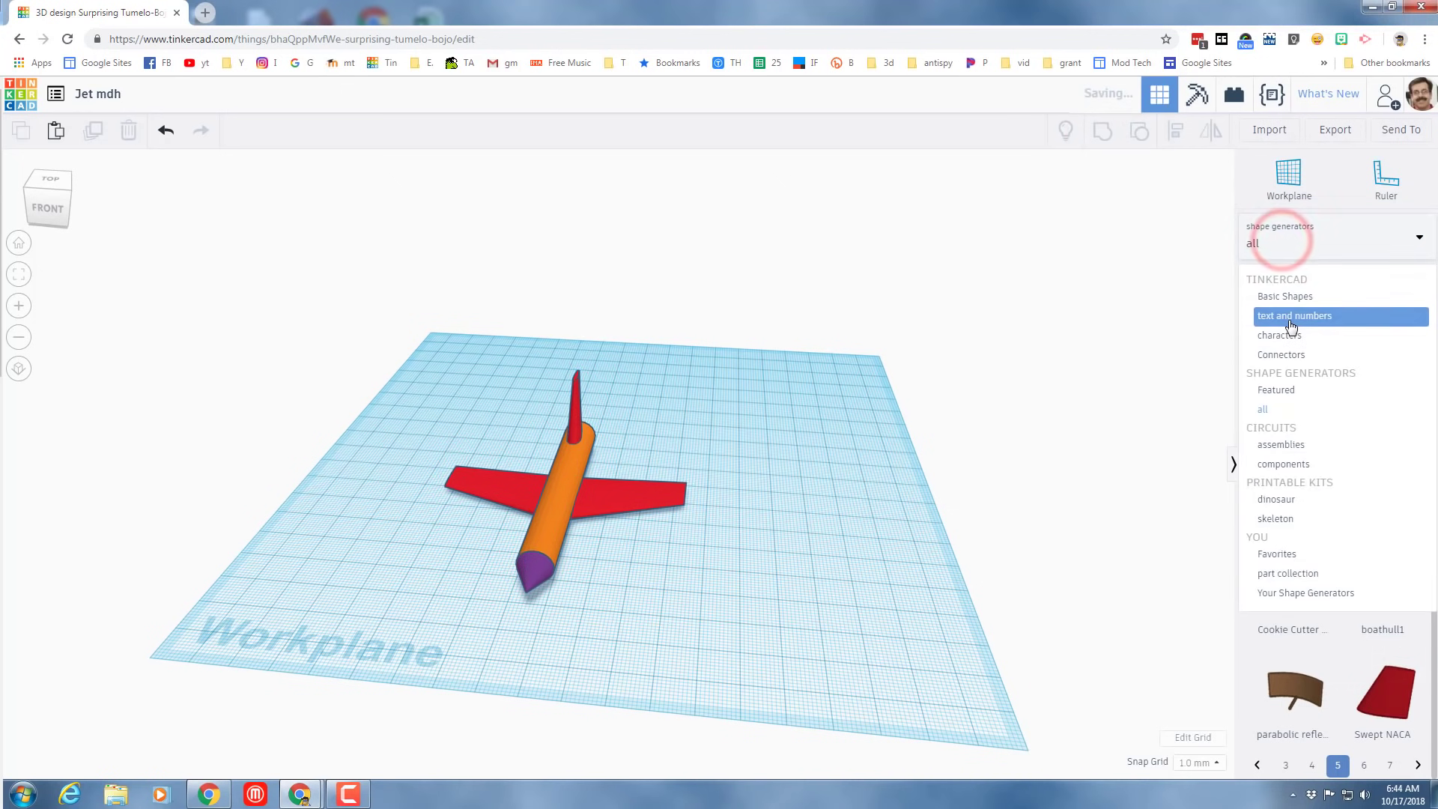
pyautogui.click(1284, 296)
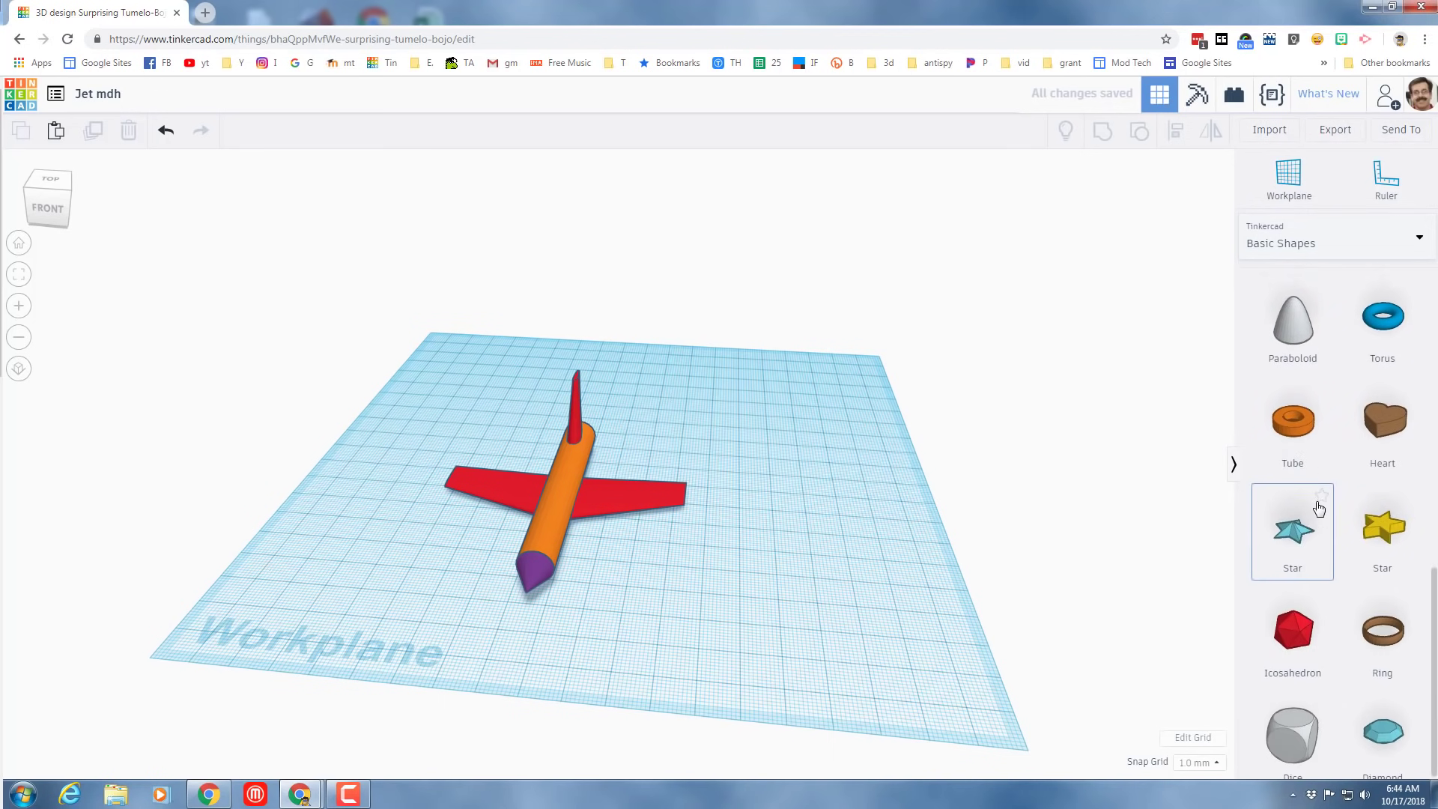
pyautogui.scroll(5, 1316, 461)
pyautogui.scroll(-1, 1313, 506)
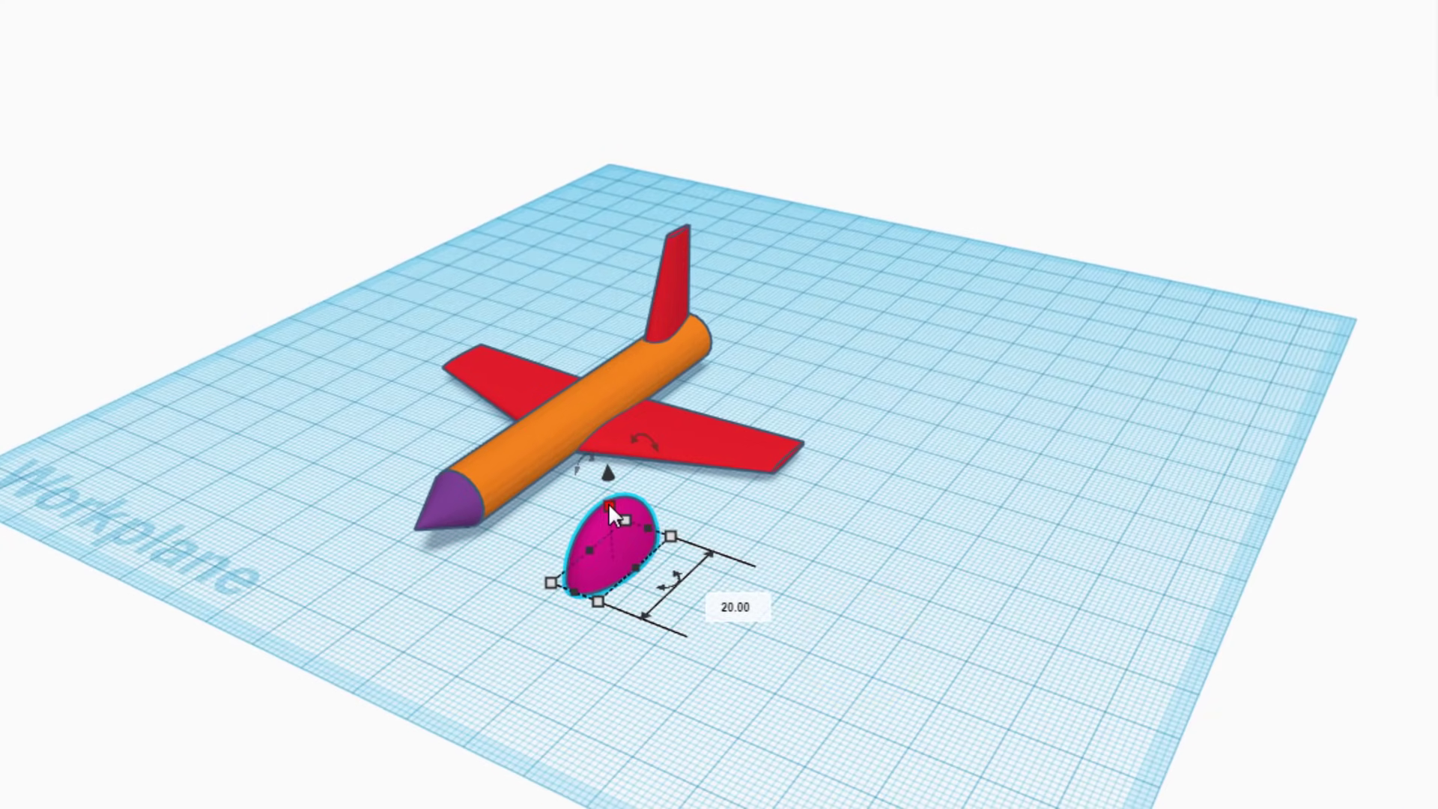
pyautogui.moveTo(608, 502)
pyautogui.mouseDown()
pyautogui.moveTo(597, 544)
pyautogui.moveTo(608, 525)
pyautogui.mouseUp()
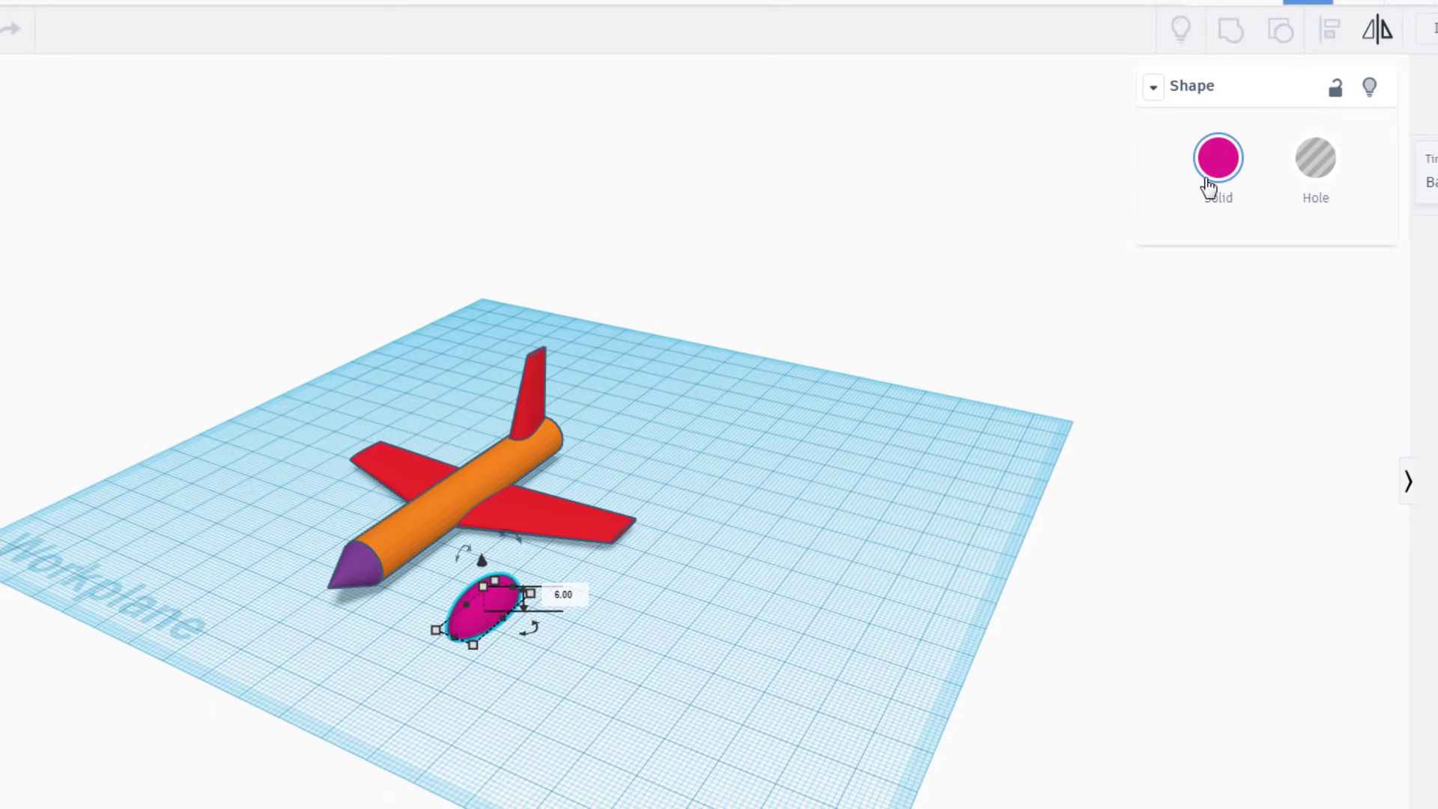
# Step: Make the half sphere light grey and transparent, then select it with the jet
pyautogui.click(1208, 182)
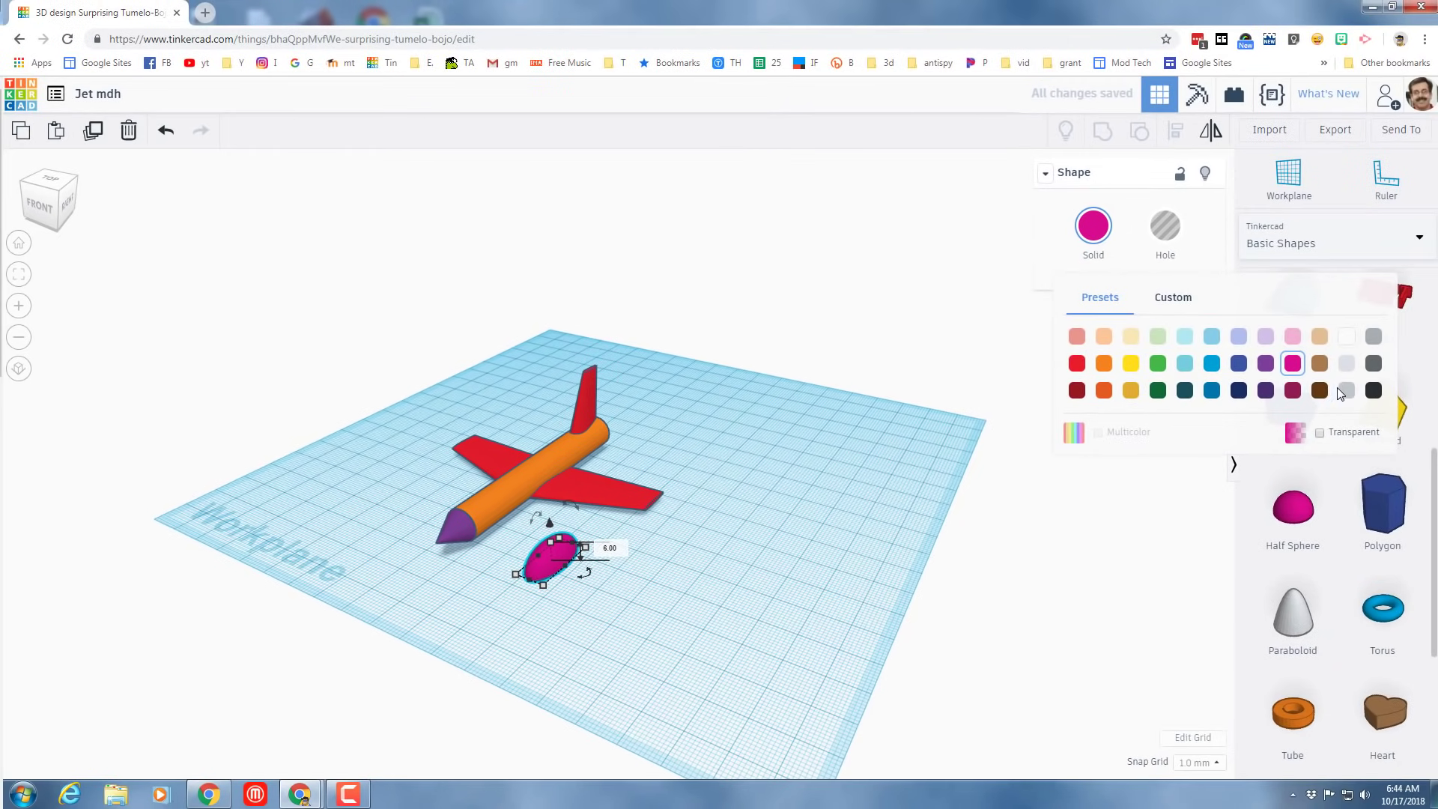
pyautogui.click(1341, 391)
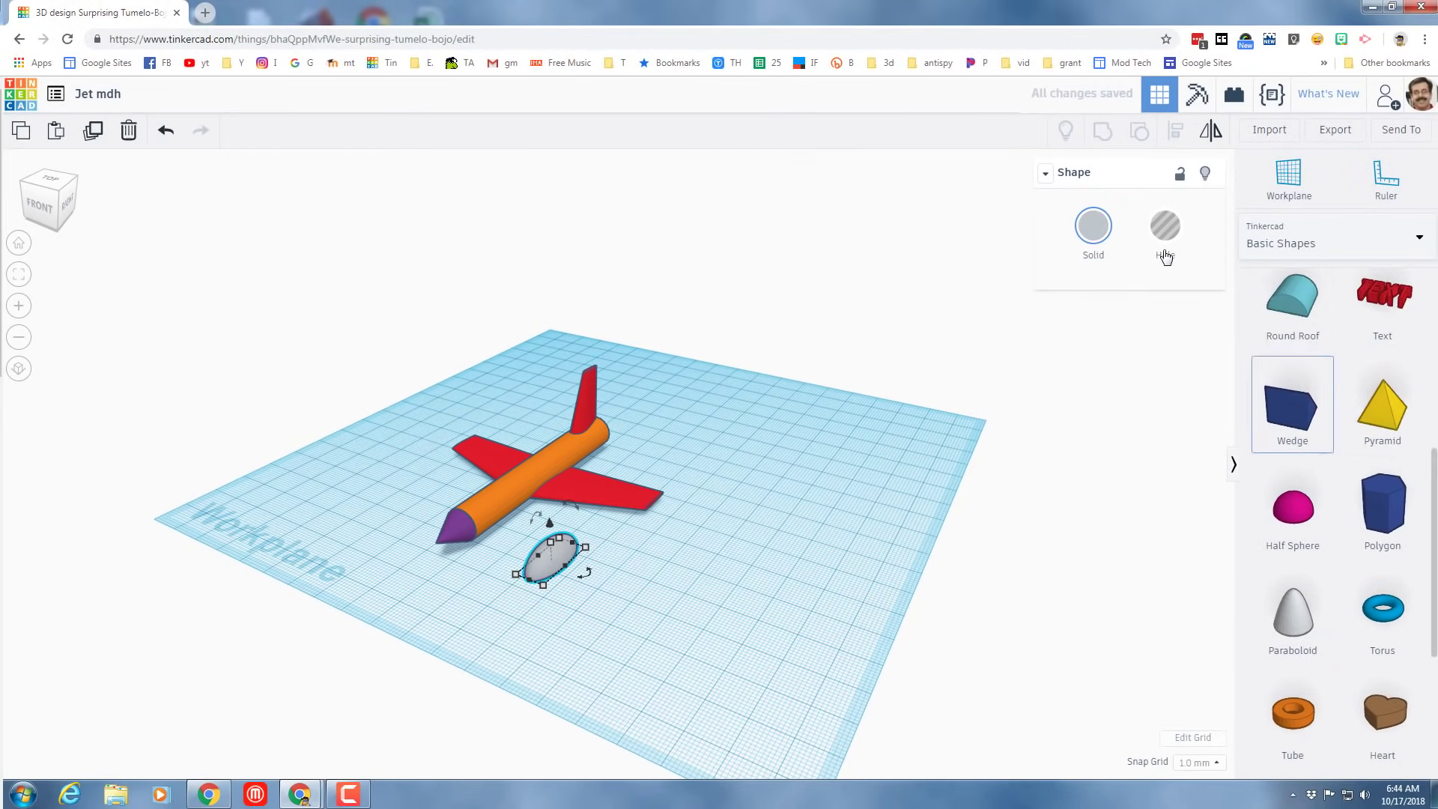
pyautogui.click(1096, 238)
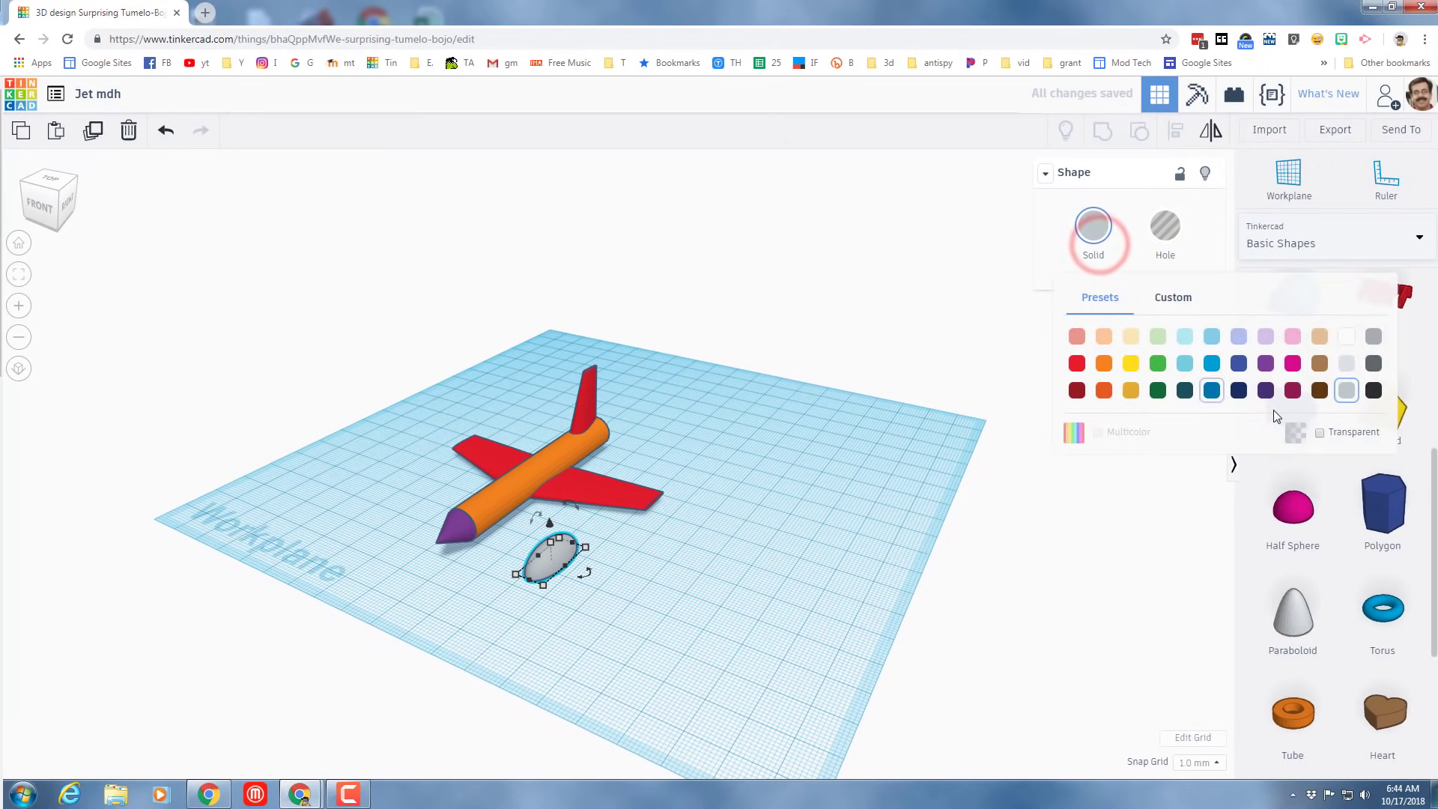
pyautogui.click(1320, 432)
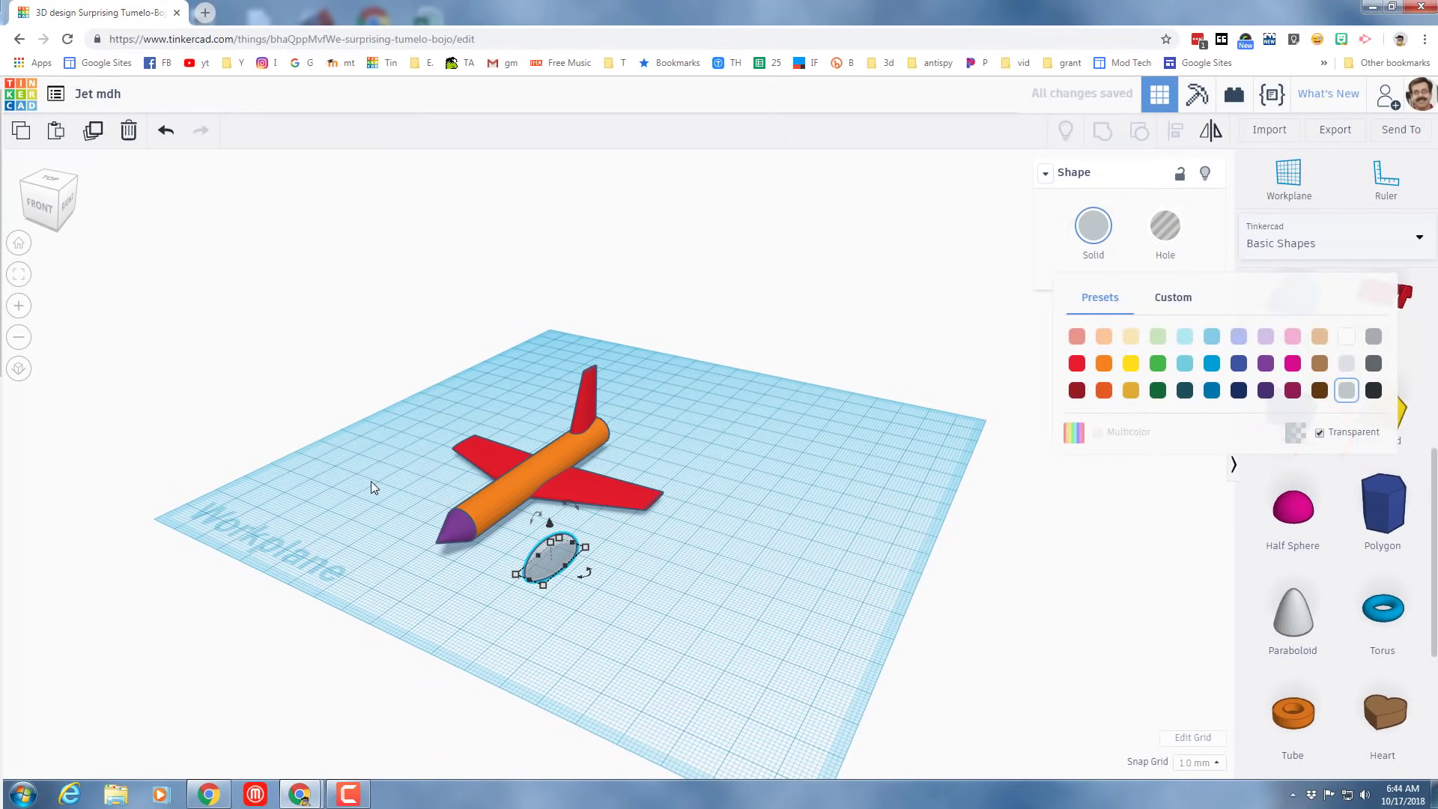
pyautogui.moveTo(373, 487); pyautogui.dragTo(672, 555)
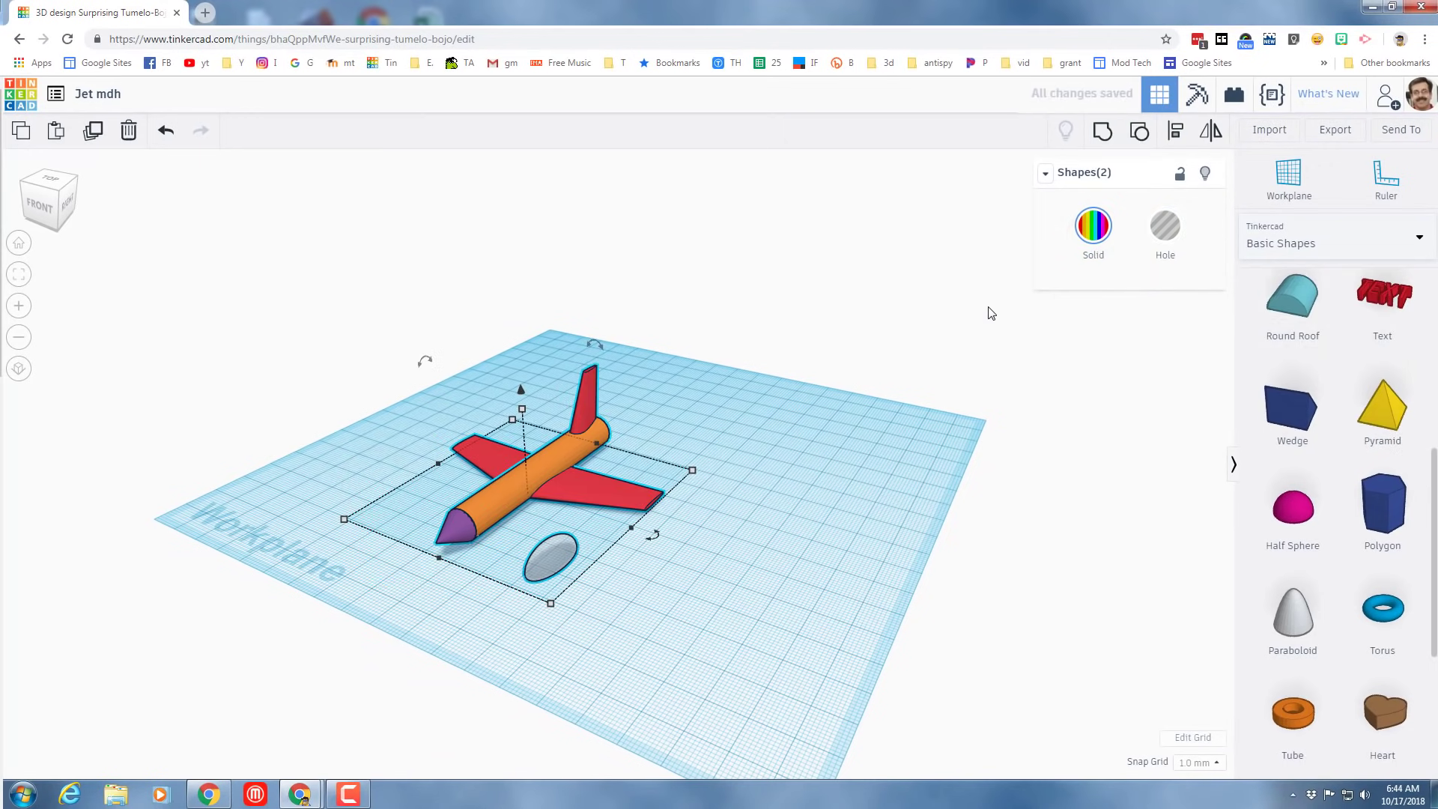
# Step: Center the canopy on the fuselage and raise it to a 9 mm elevation
pyautogui.click(1176, 131)
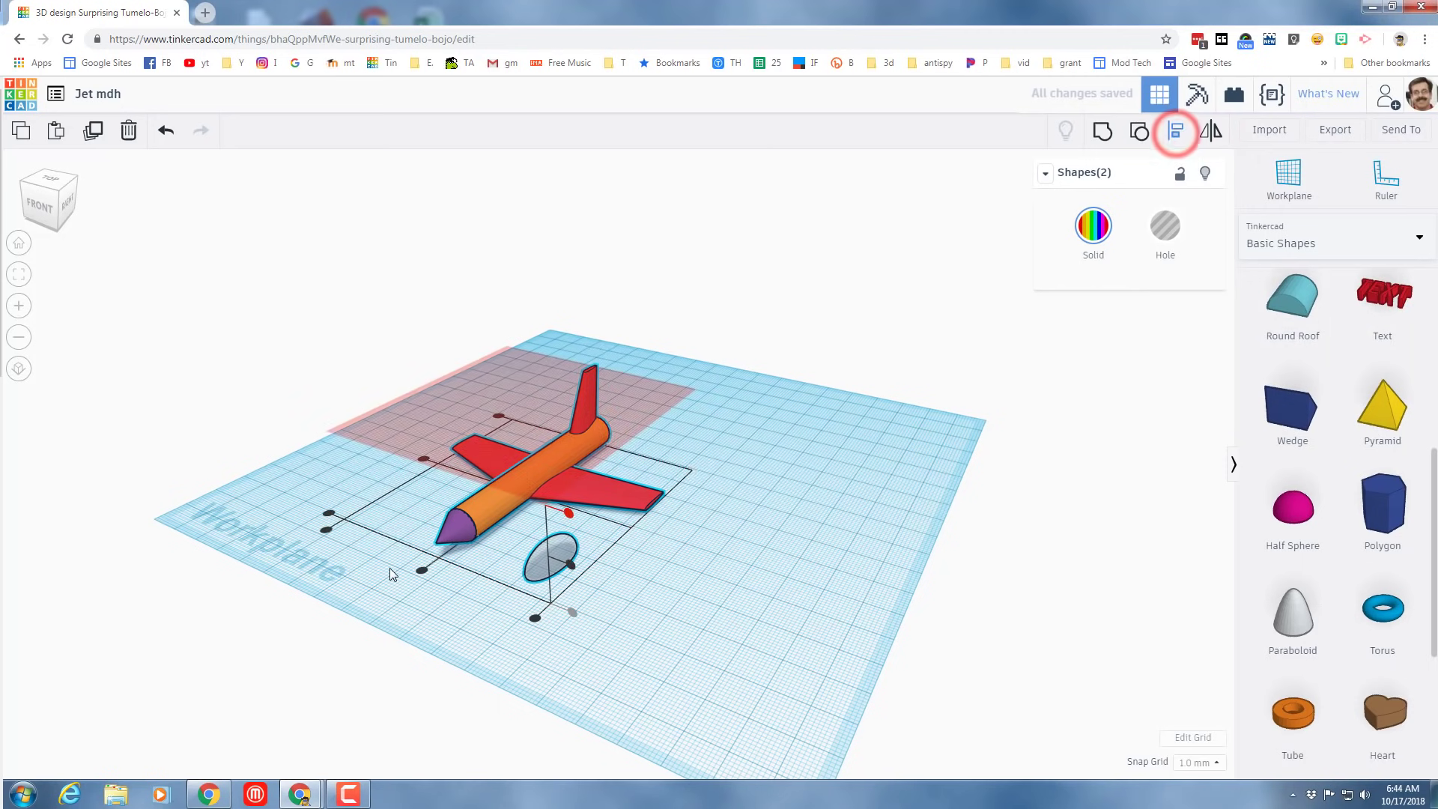
pyautogui.click(422, 571)
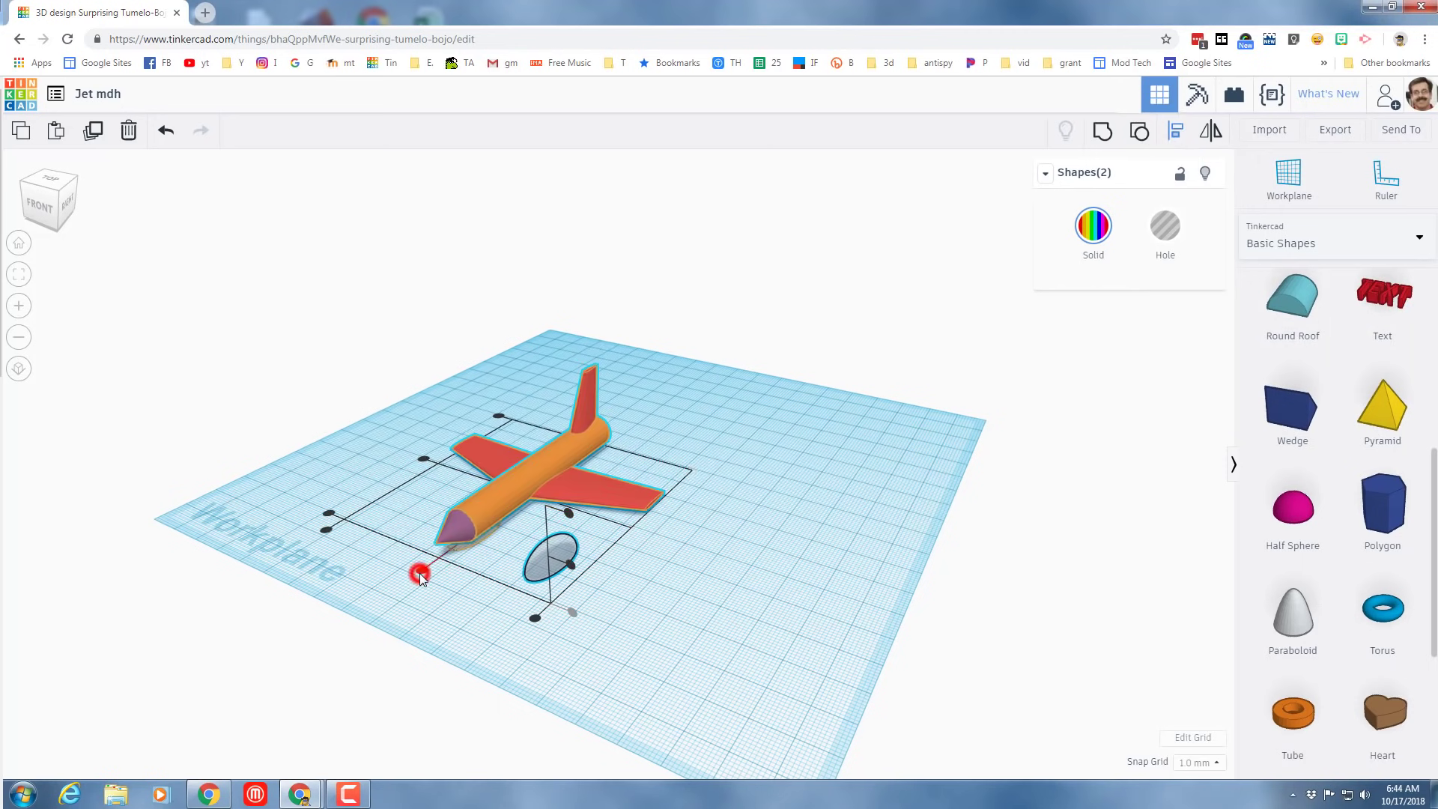
pyautogui.click(459, 563)
pyautogui.click(478, 541)
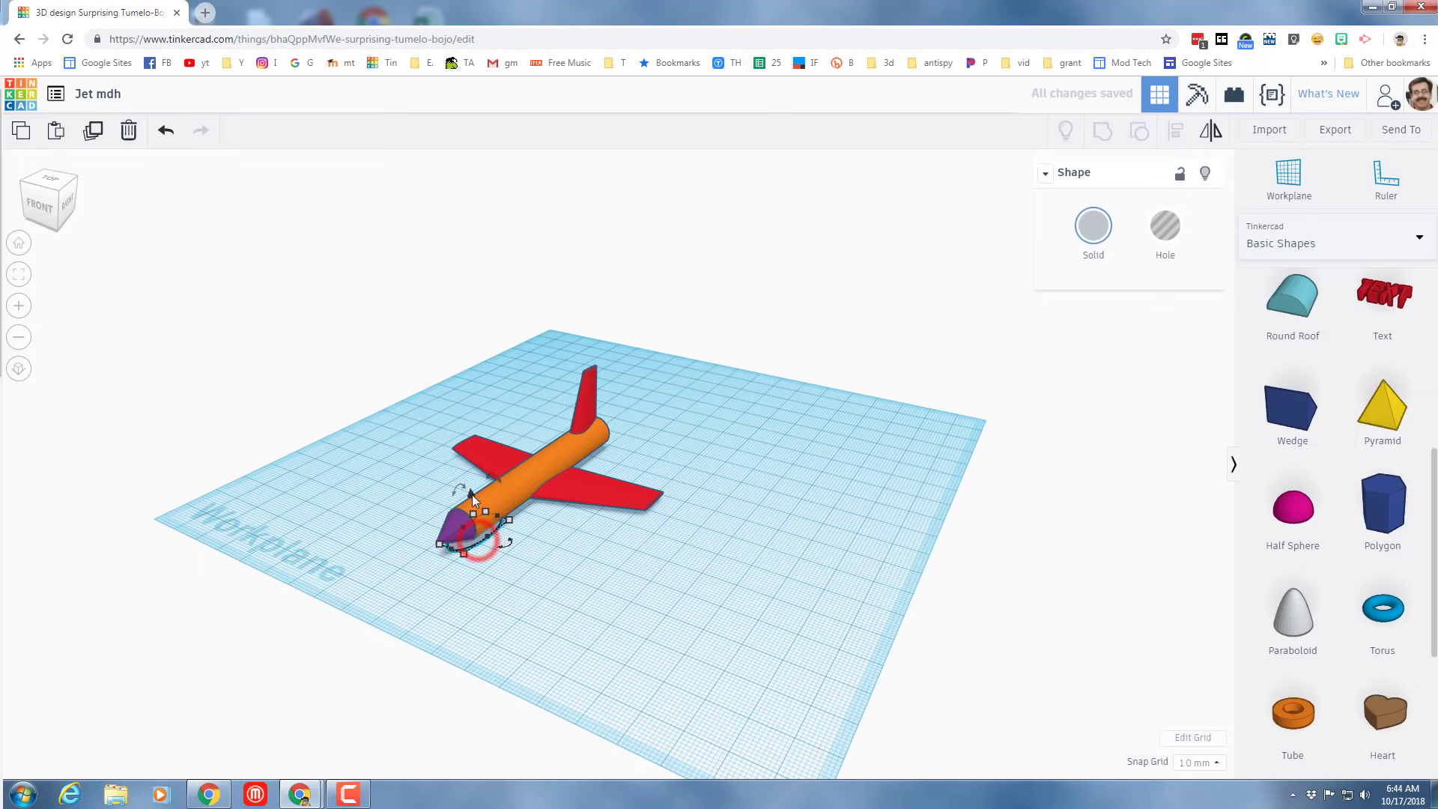
pyautogui.moveTo(472, 493); pyautogui.dragTo(466, 408)
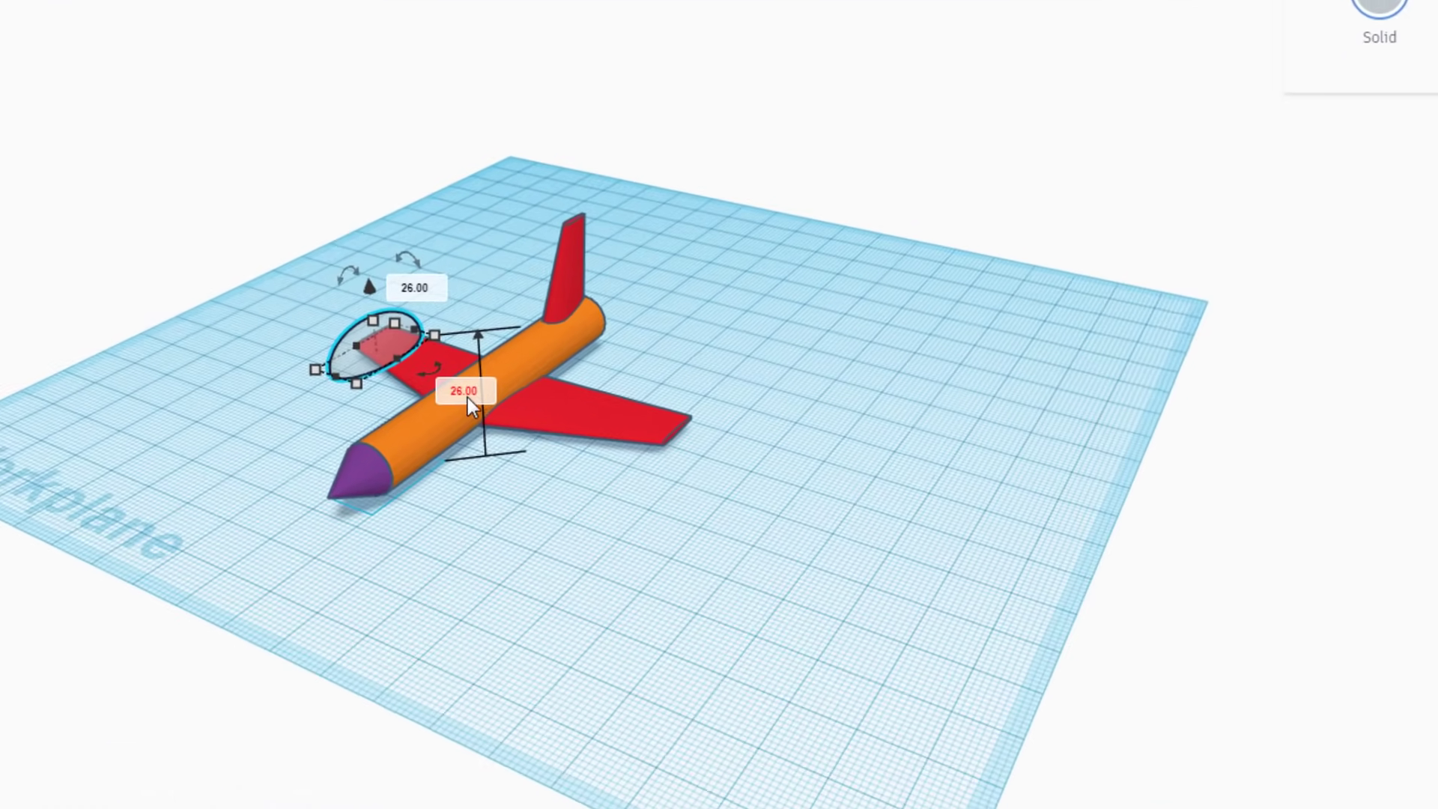
pyautogui.click(501, 456)
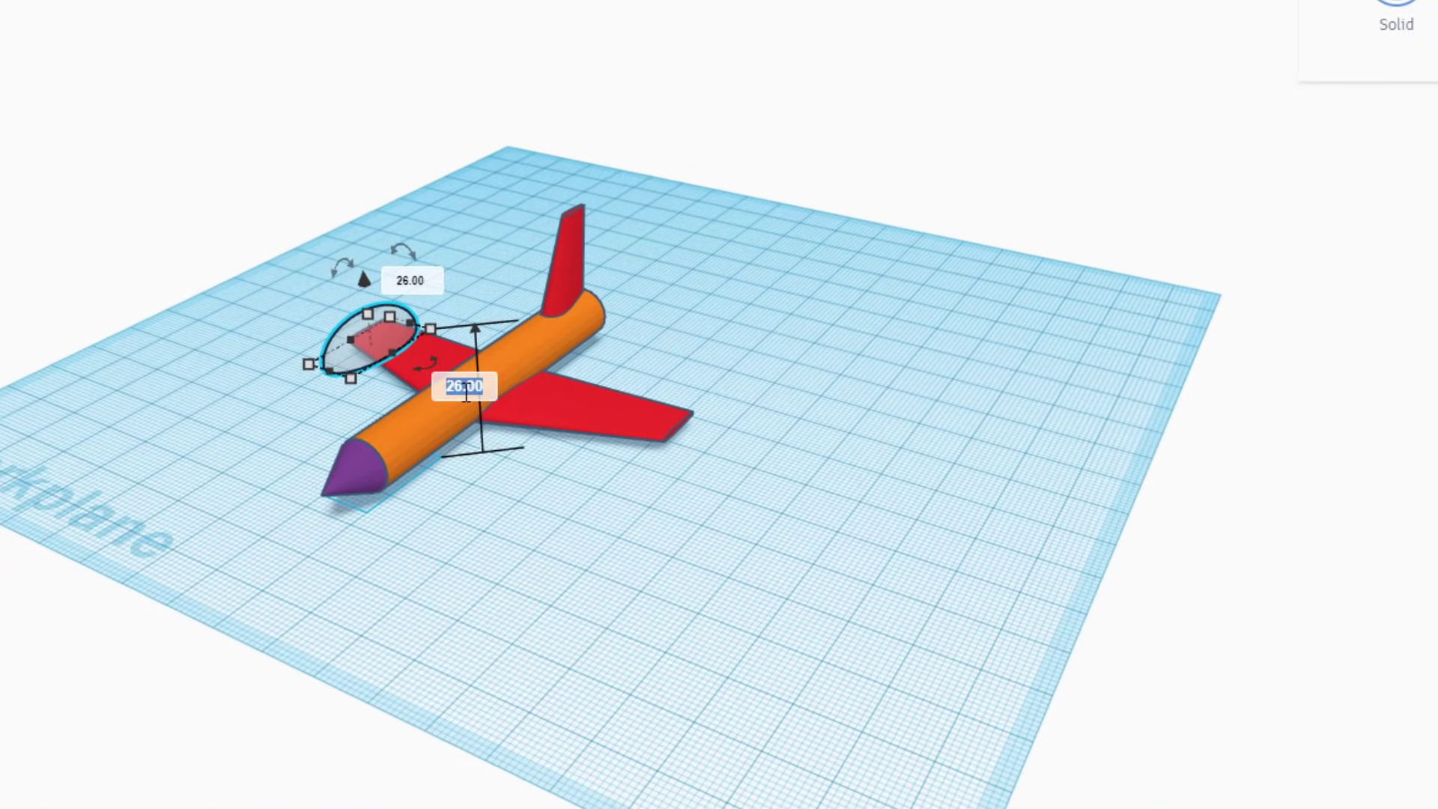
pyautogui.write('9')
pyautogui.press('Return')
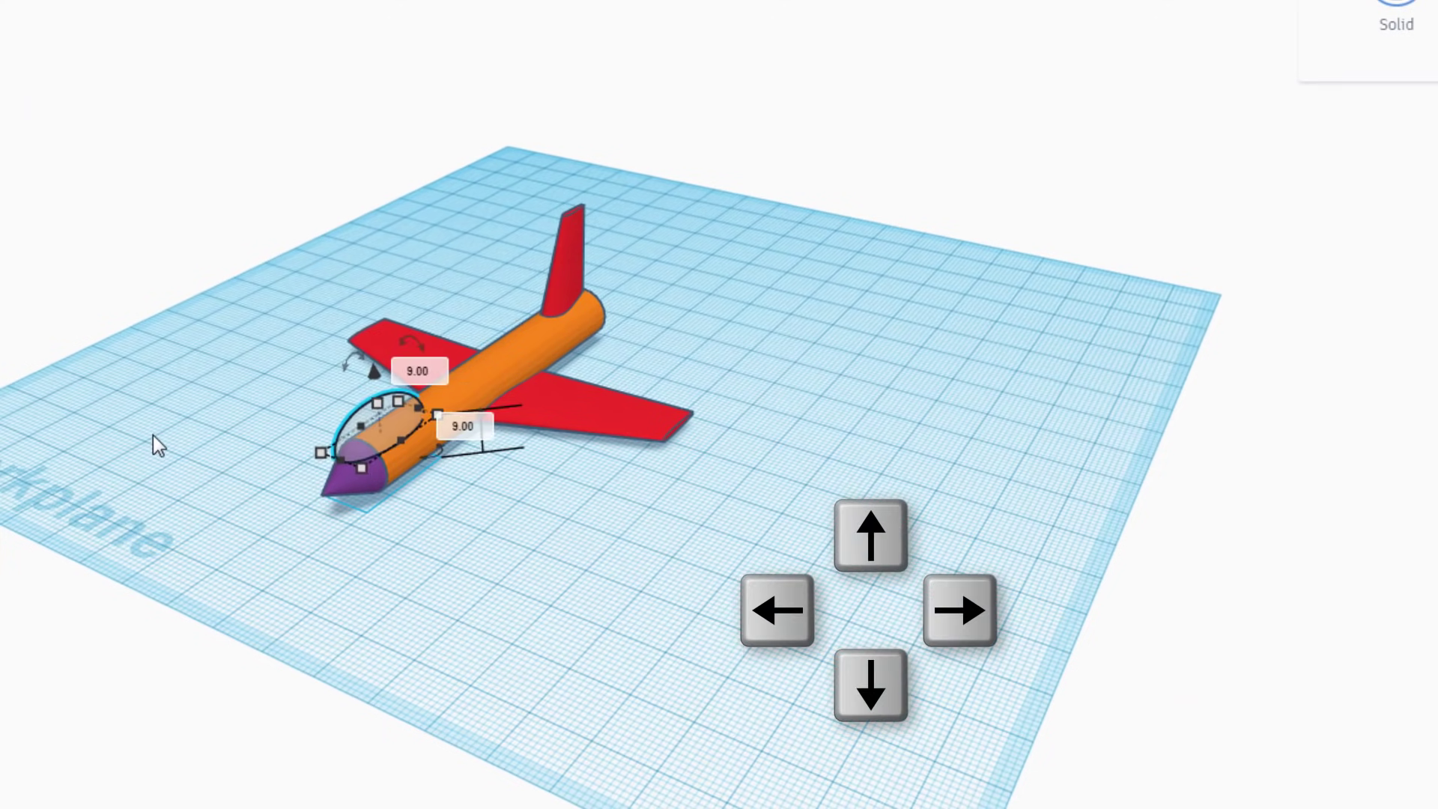
# Step: Slide the canopy back, sink it partly into the fuselage, and set its height
pyautogui.press('Up')
pyautogui.press('Up')
pyautogui.press('Up')
pyautogui.press('Up')
pyautogui.press('Up')
pyautogui.press('Up')
pyautogui.press('Up')
pyautogui.press('Up')
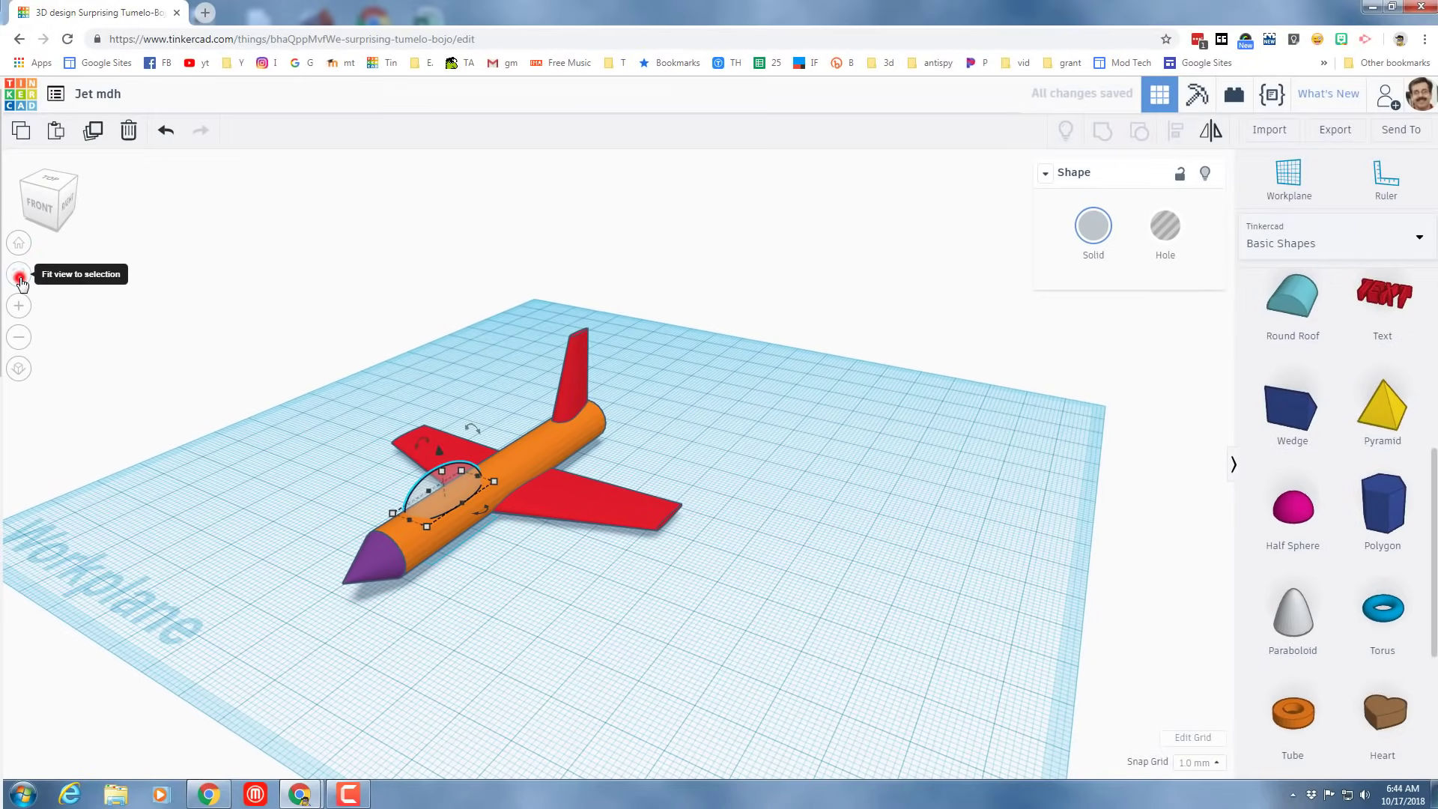
pyautogui.click(19, 275)
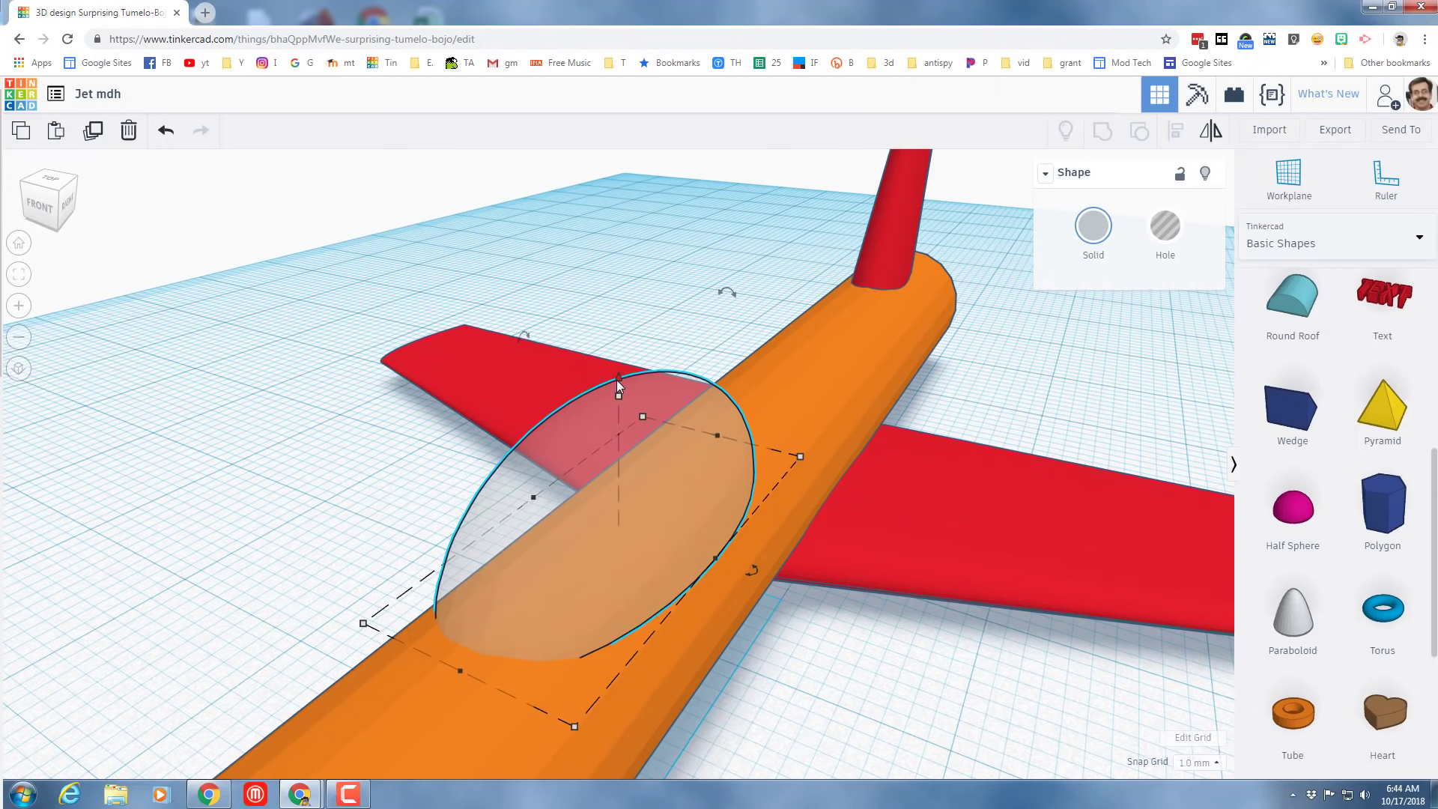
pyautogui.moveTo(618, 380); pyautogui.dragTo(613, 424)
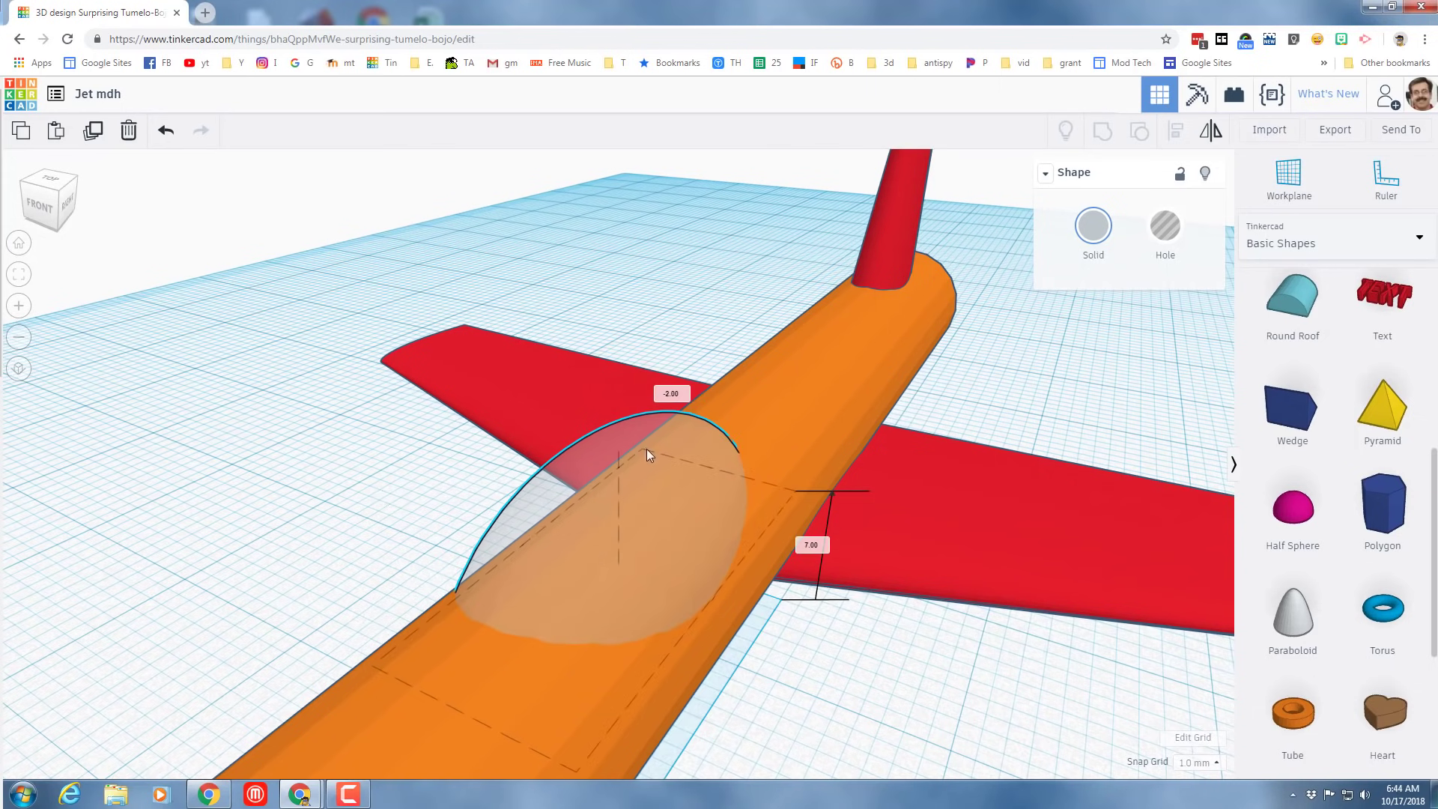
pyautogui.click(816, 545)
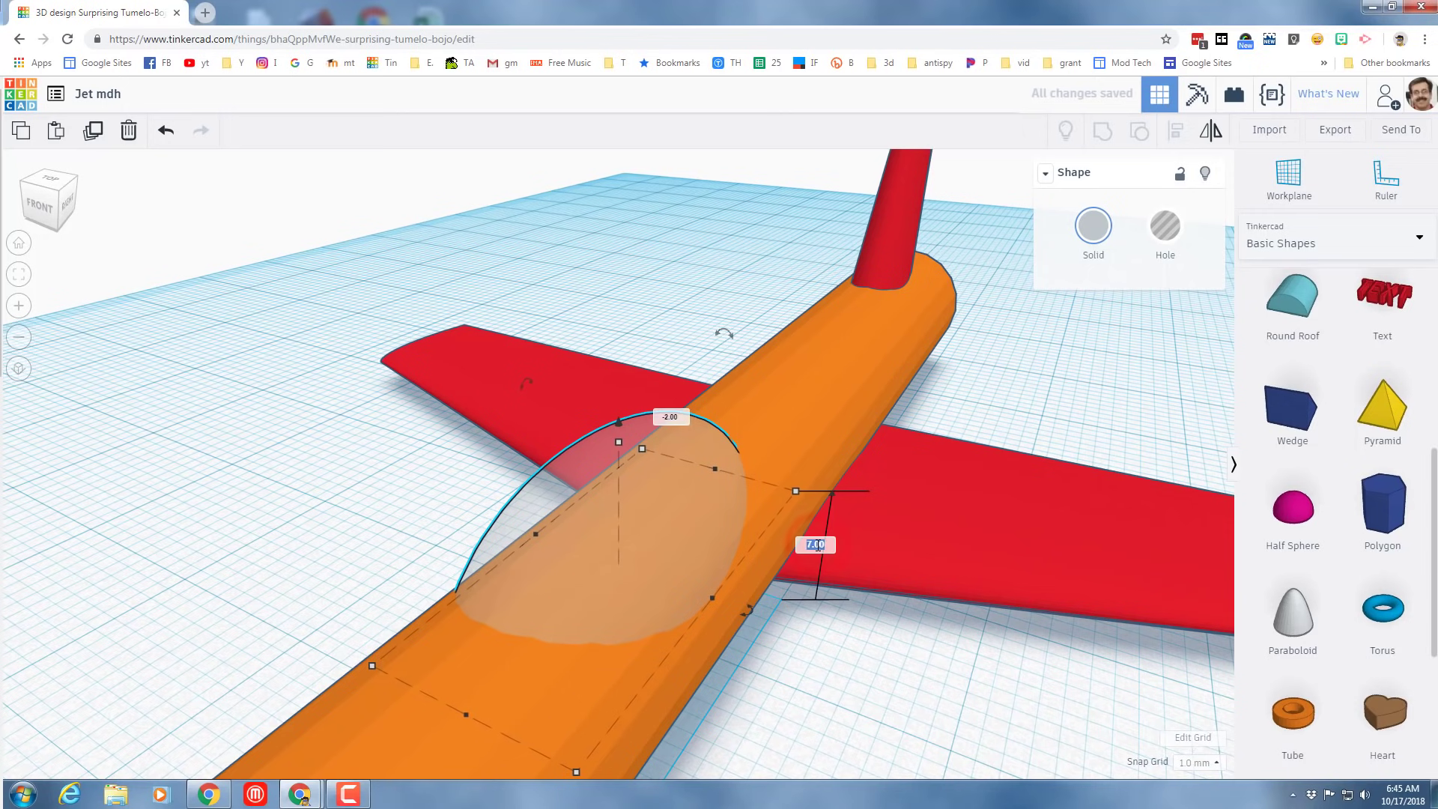
pyautogui.press('Return')
pyautogui.click(776, 613)
pyautogui.moveTo(871, 657); pyautogui.dragTo(638, 590, button='right')
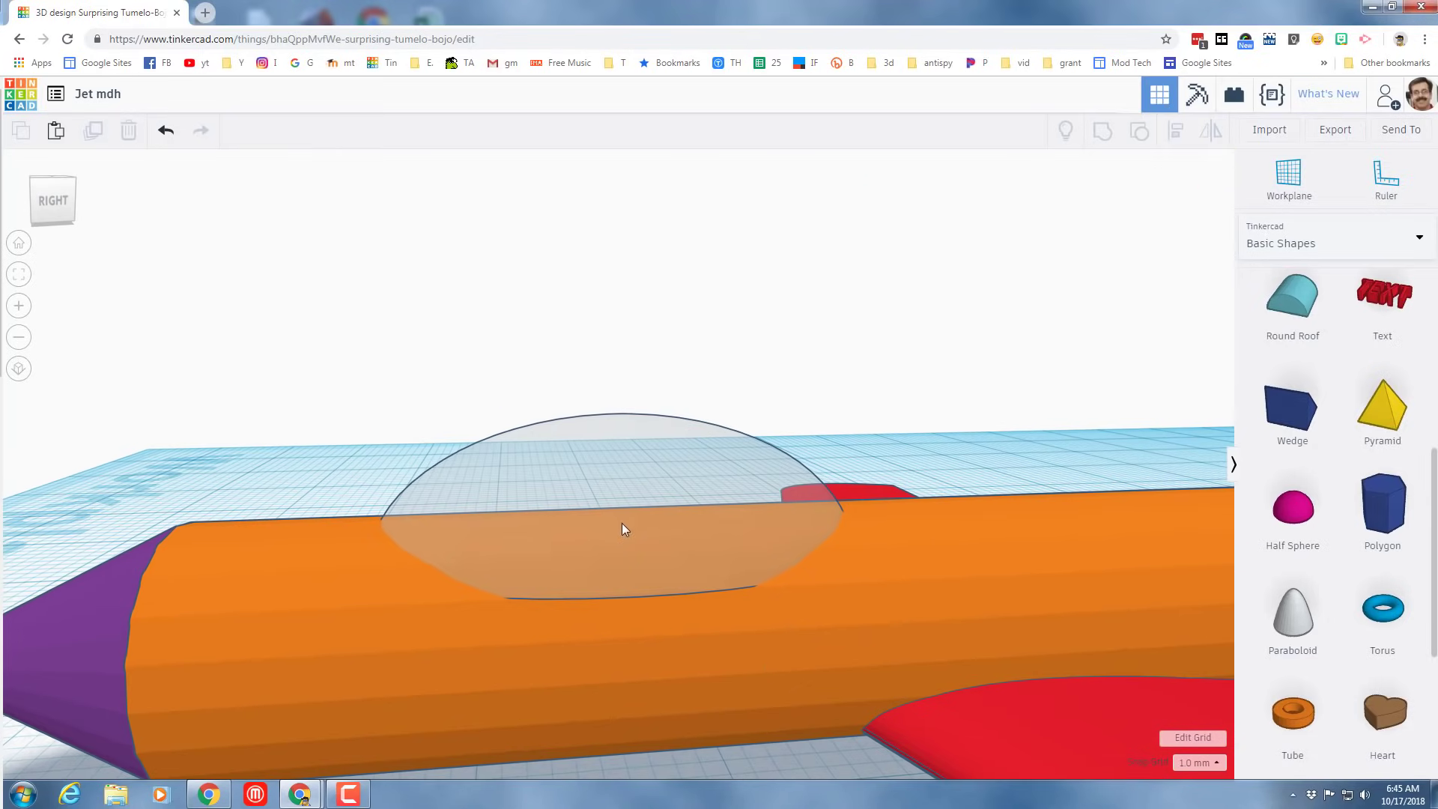
pyautogui.moveTo(586, 496); pyautogui.dragTo(600, 659, button='right')
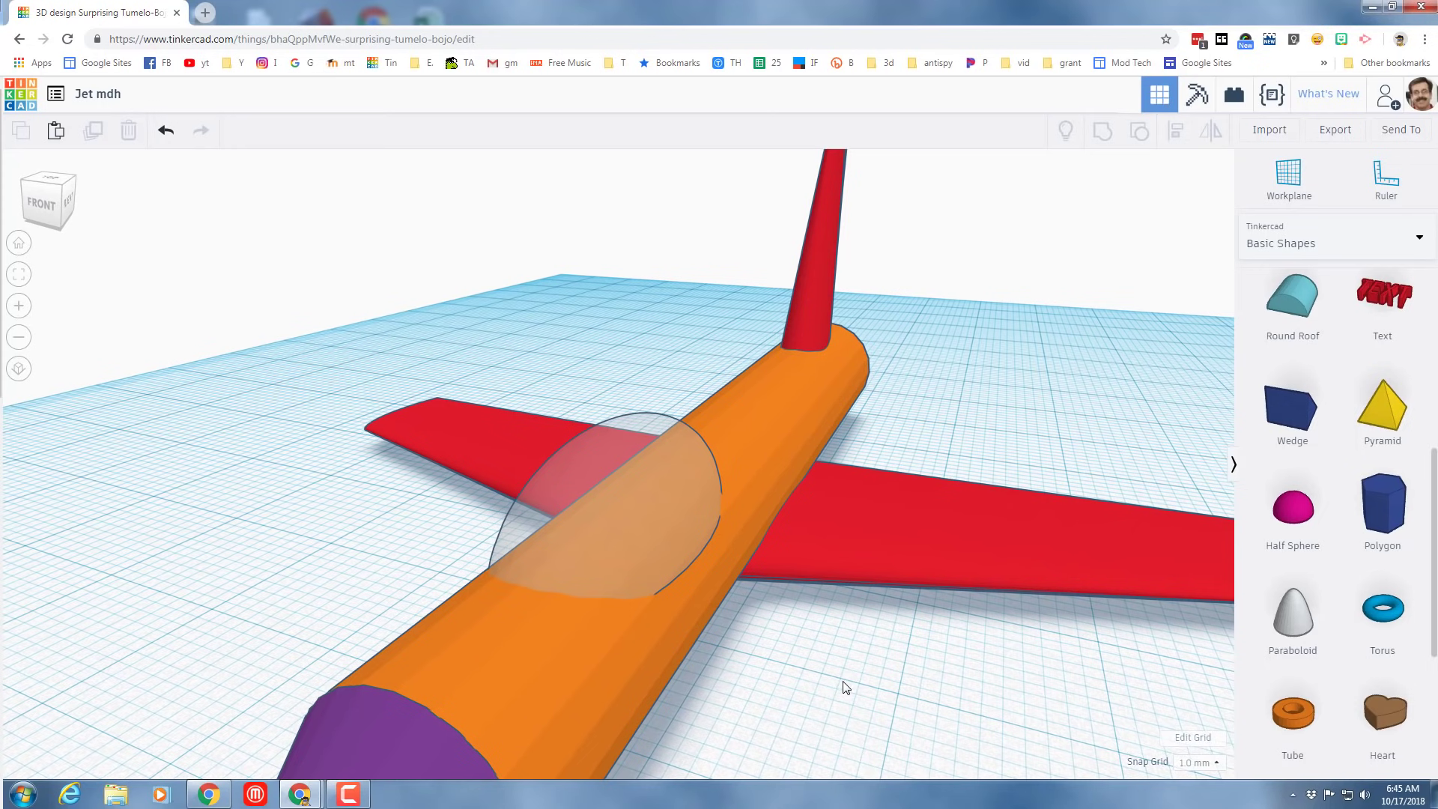
# Step: View the jet from behind and place a workplane on the fuselage's back face
pyautogui.click(71, 179)
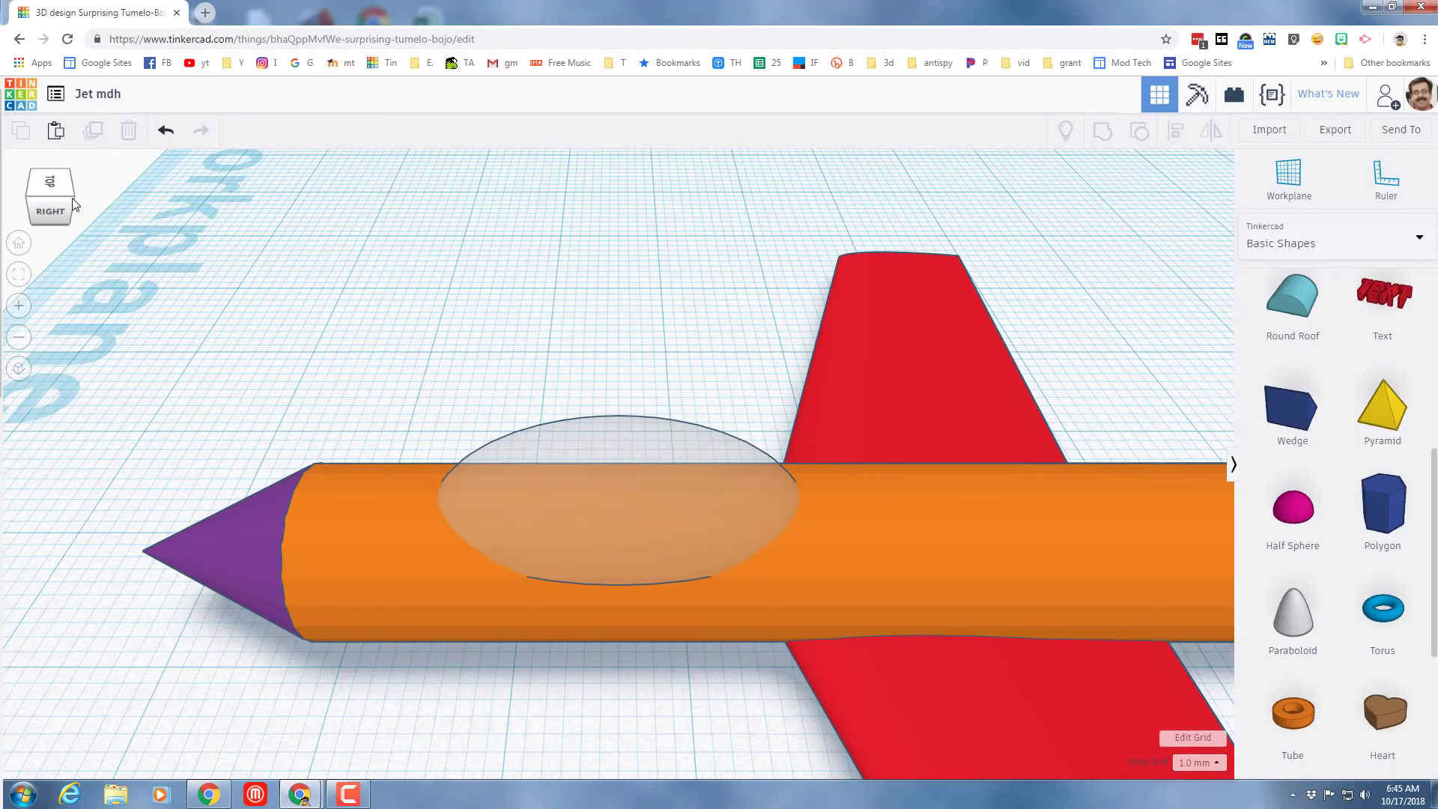
pyautogui.click(68, 200)
pyautogui.click(60, 205)
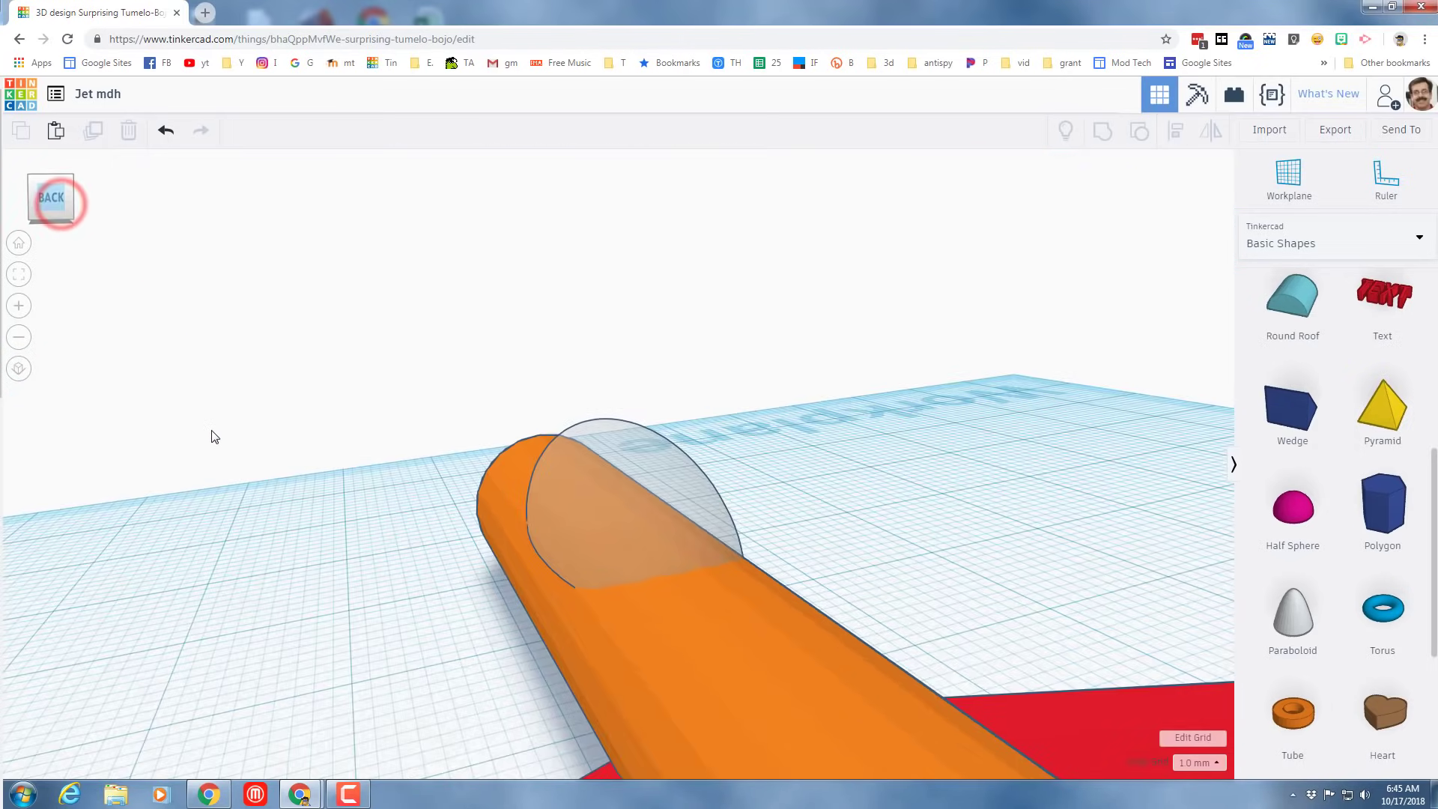
pyautogui.press('f')
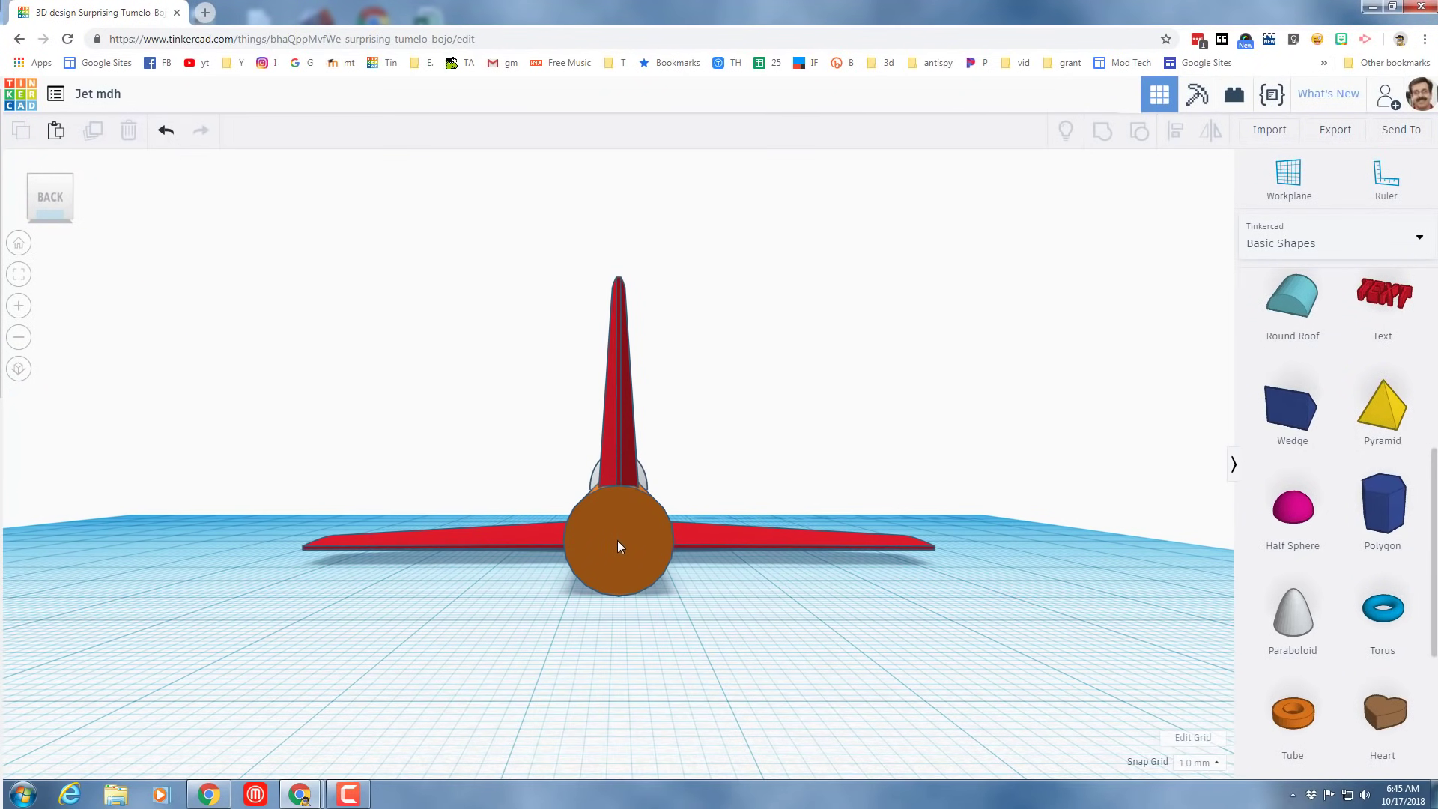
pyautogui.press('w')
pyautogui.click(622, 538)
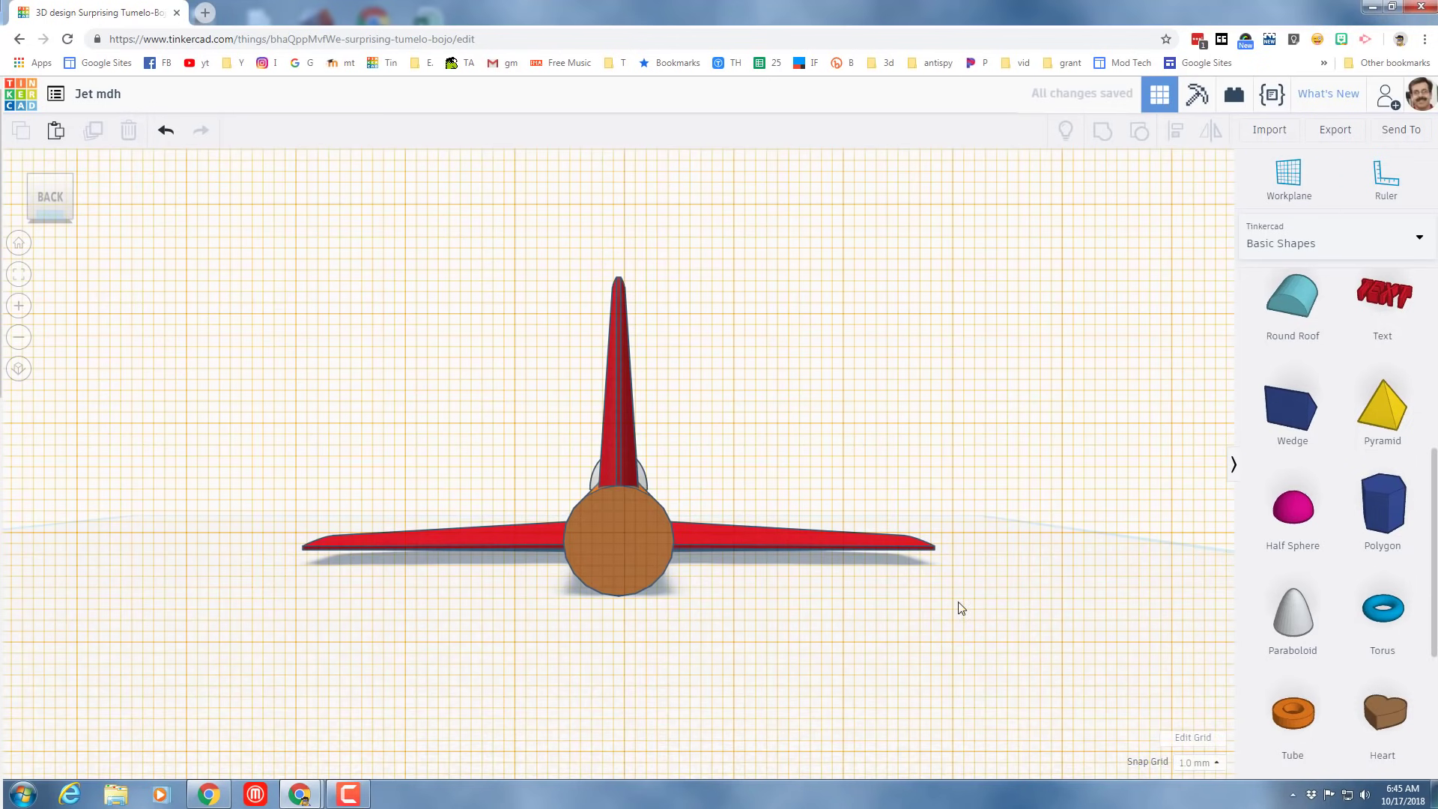
# Step: Add a tube on the back of the fuselage, size it to 8 mm, and colour it black
pyautogui.moveTo(1293, 711); pyautogui.dragTo(600, 530)
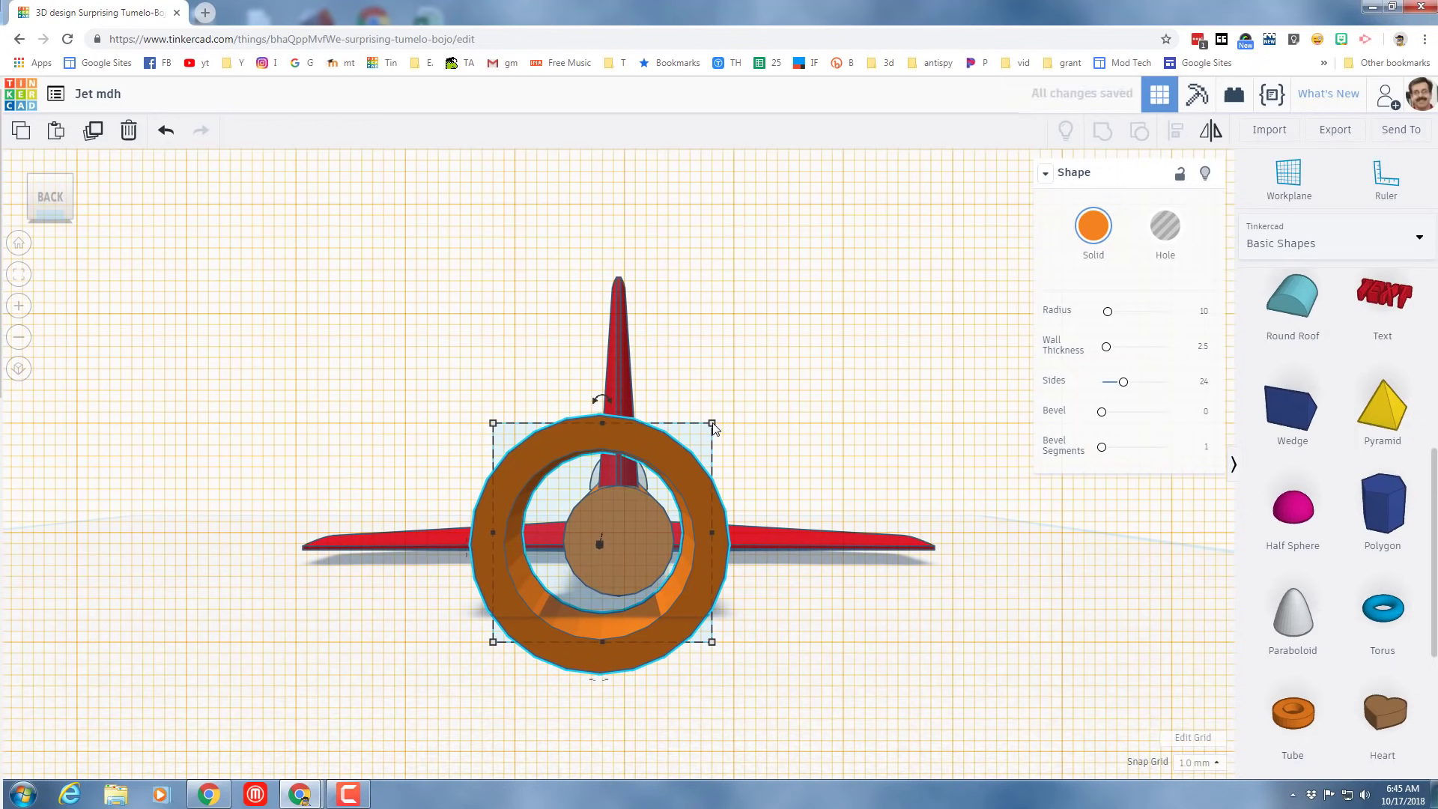
pyautogui.keyDown('shift'); pyautogui.moveTo(712, 424); pyautogui.dragTo(668, 467); pyautogui.keyUp('shift')
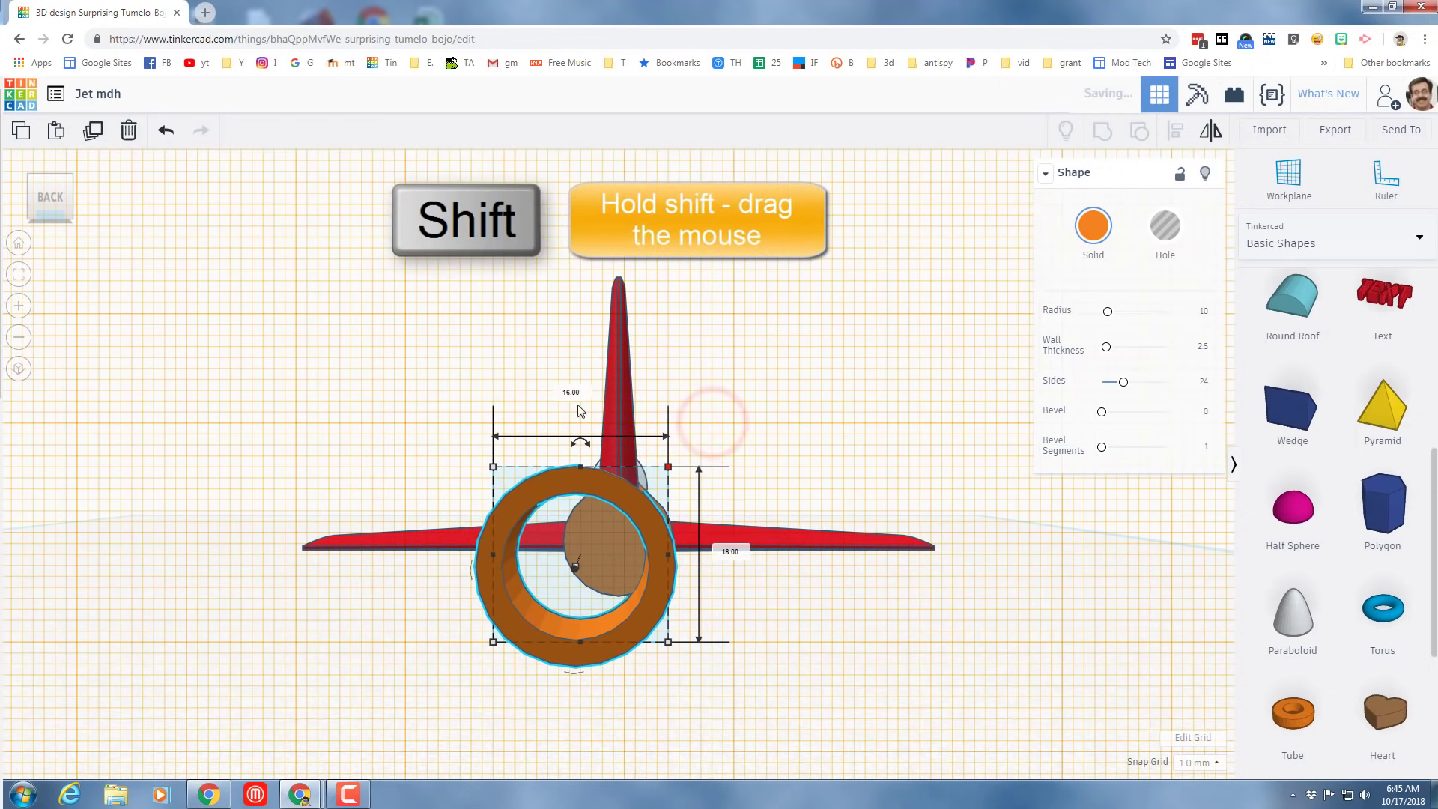
pyautogui.click(572, 393)
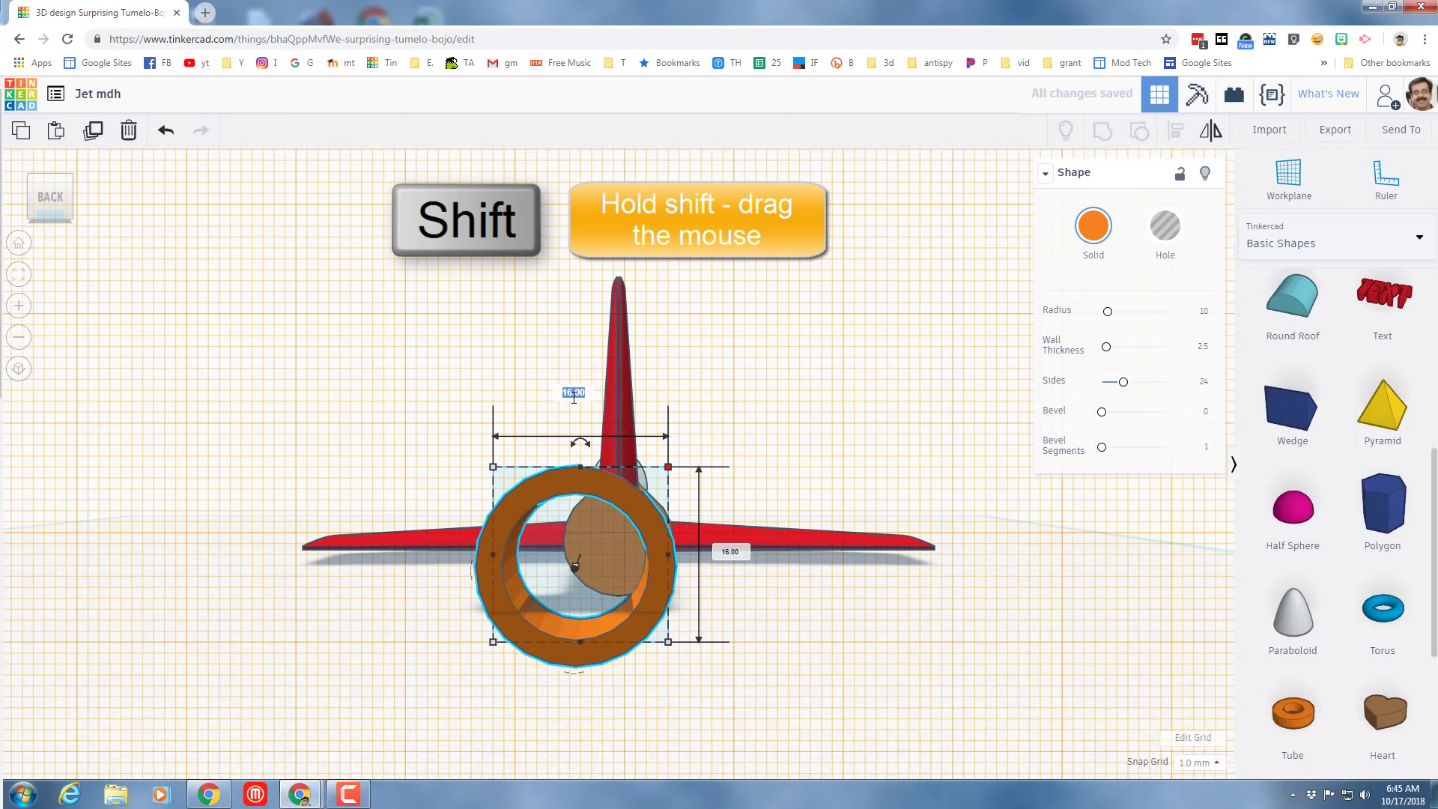
pyautogui.write('8')
pyautogui.press('Return')
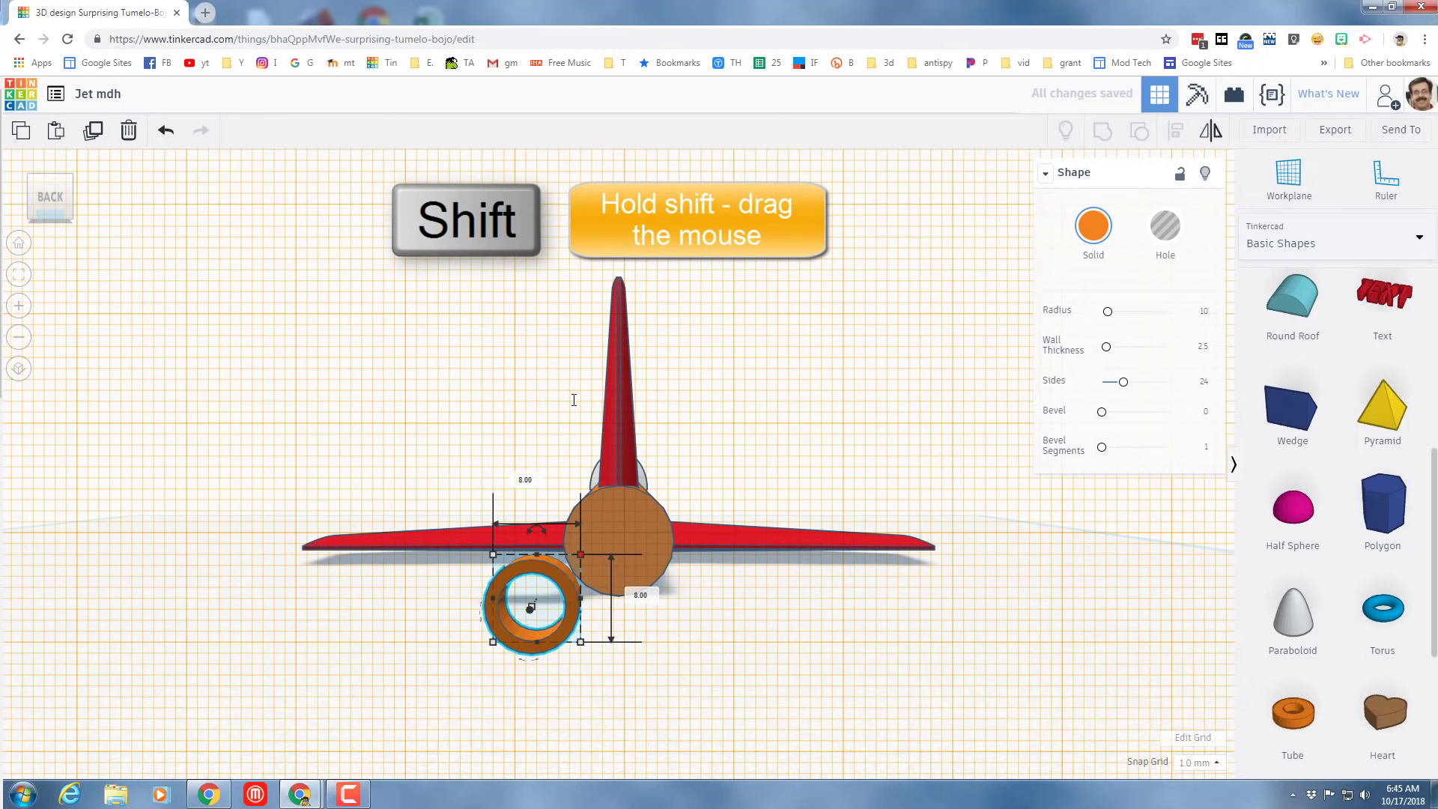
pyautogui.click(1094, 225)
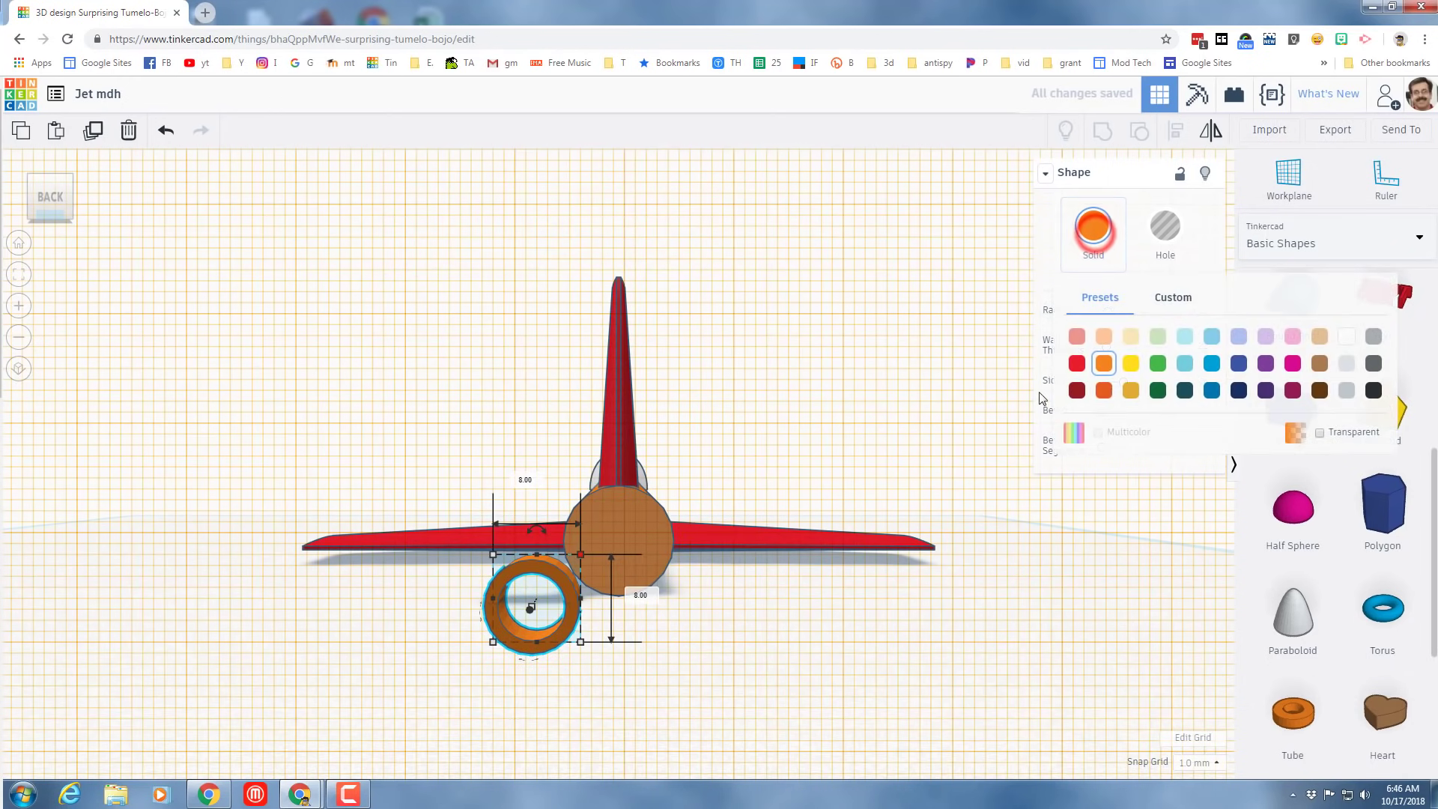
pyautogui.click(1374, 390)
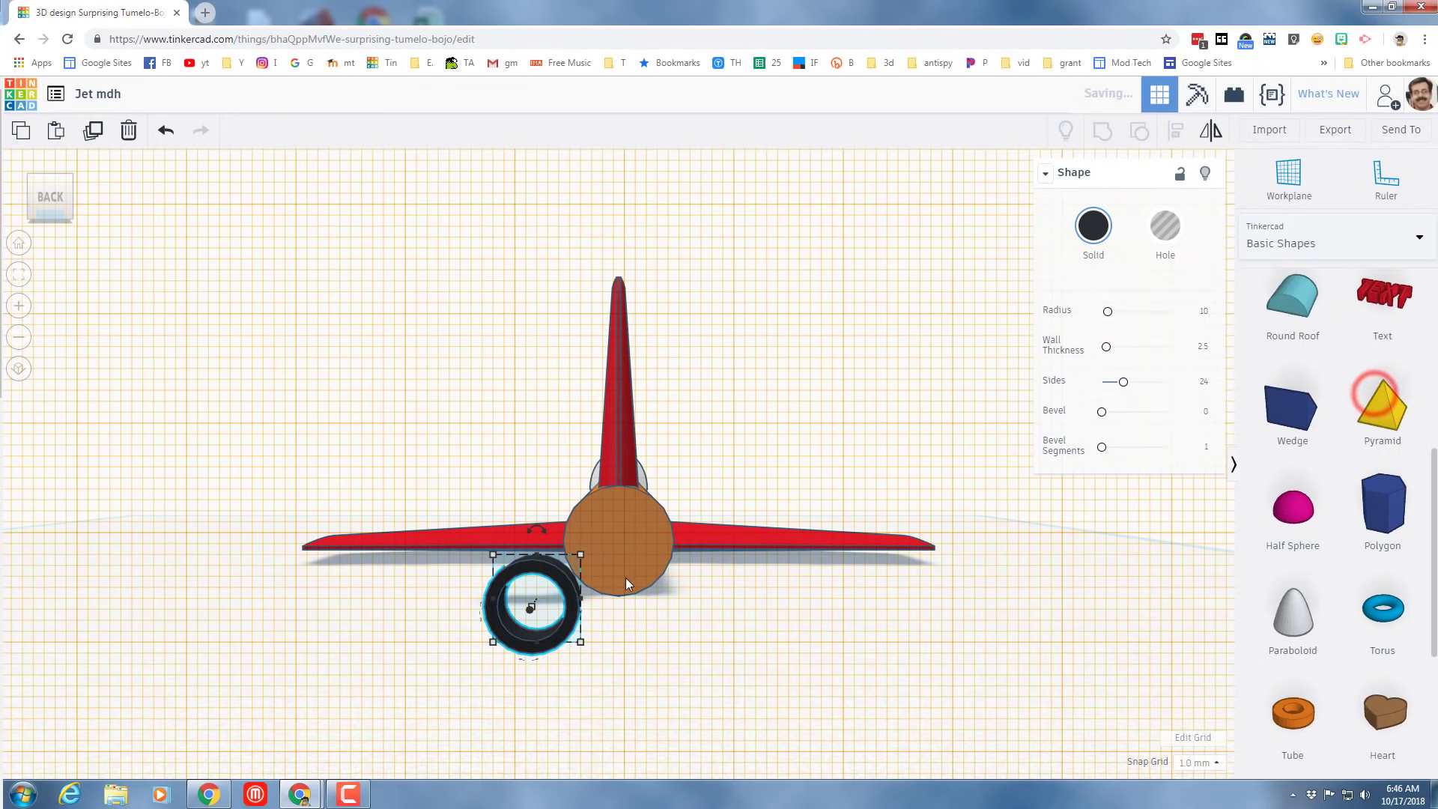
# Step: Nudge the black tube onto the centre of the fuselage's rear
pyautogui.moveTo(626, 578); pyautogui.dragTo(755, 685, button='right')
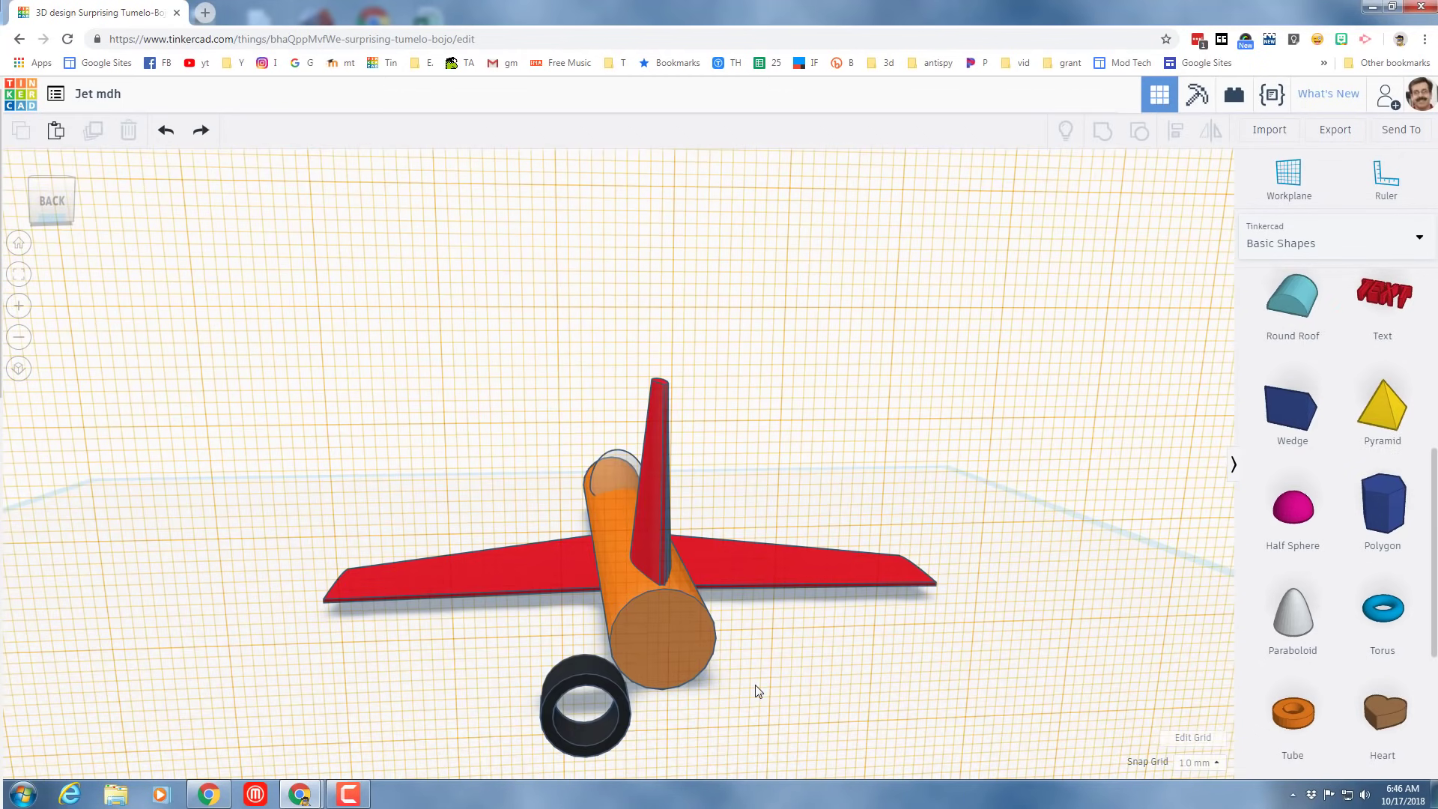
pyautogui.click(65, 199)
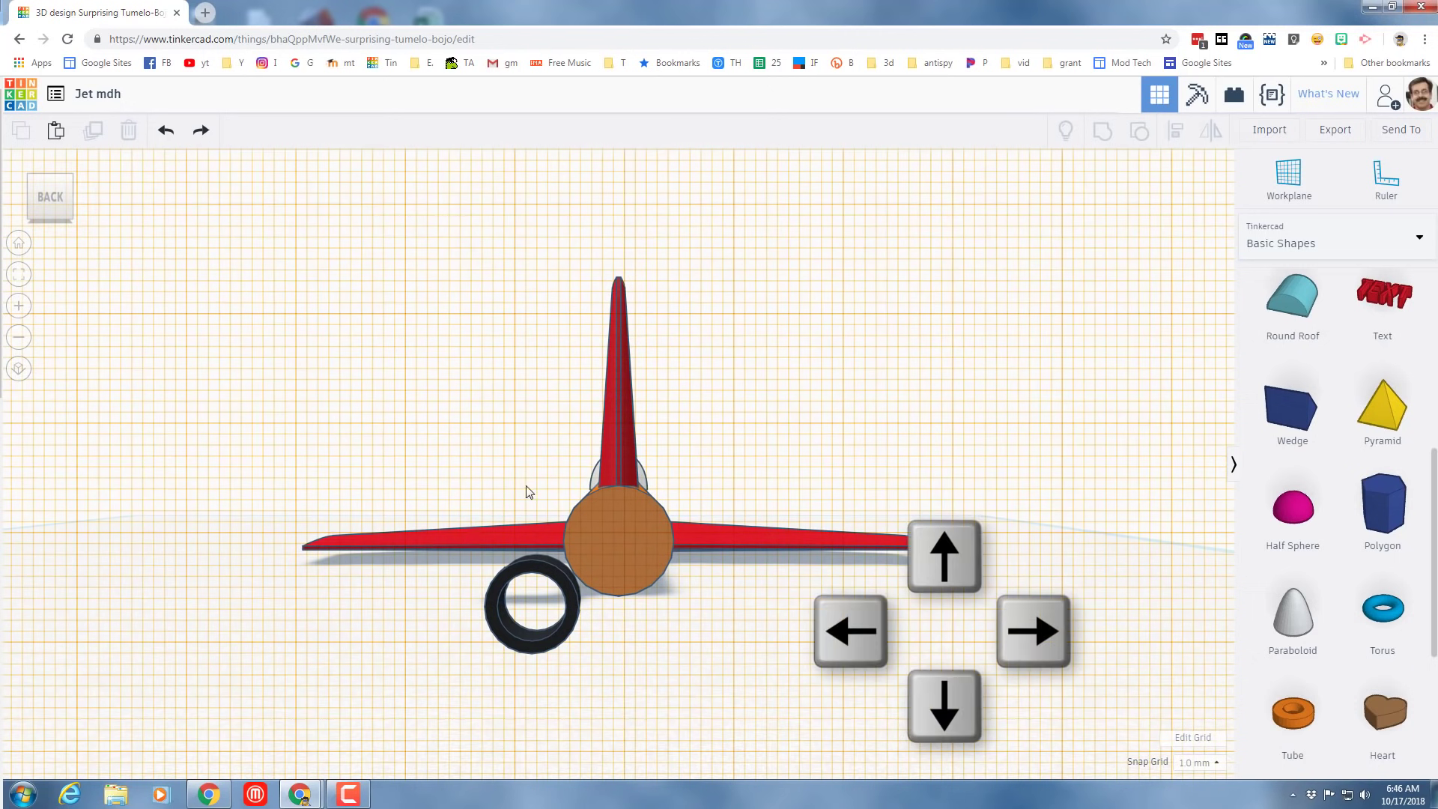
pyautogui.click(551, 579)
pyautogui.press('Right')
pyautogui.press('Right')
pyautogui.press('Right')
pyautogui.press('Right')
pyautogui.press('Right')
pyautogui.press('Right')
pyautogui.press('Right')
pyautogui.press('Right')
pyautogui.hotkey('ctrl', 'Up')
pyautogui.hotkey('ctrl', 'Up')
pyautogui.hotkey('ctrl', 'Up')
pyautogui.hotkey('ctrl', 'Up')
pyautogui.hotkey('ctrl', 'Up')
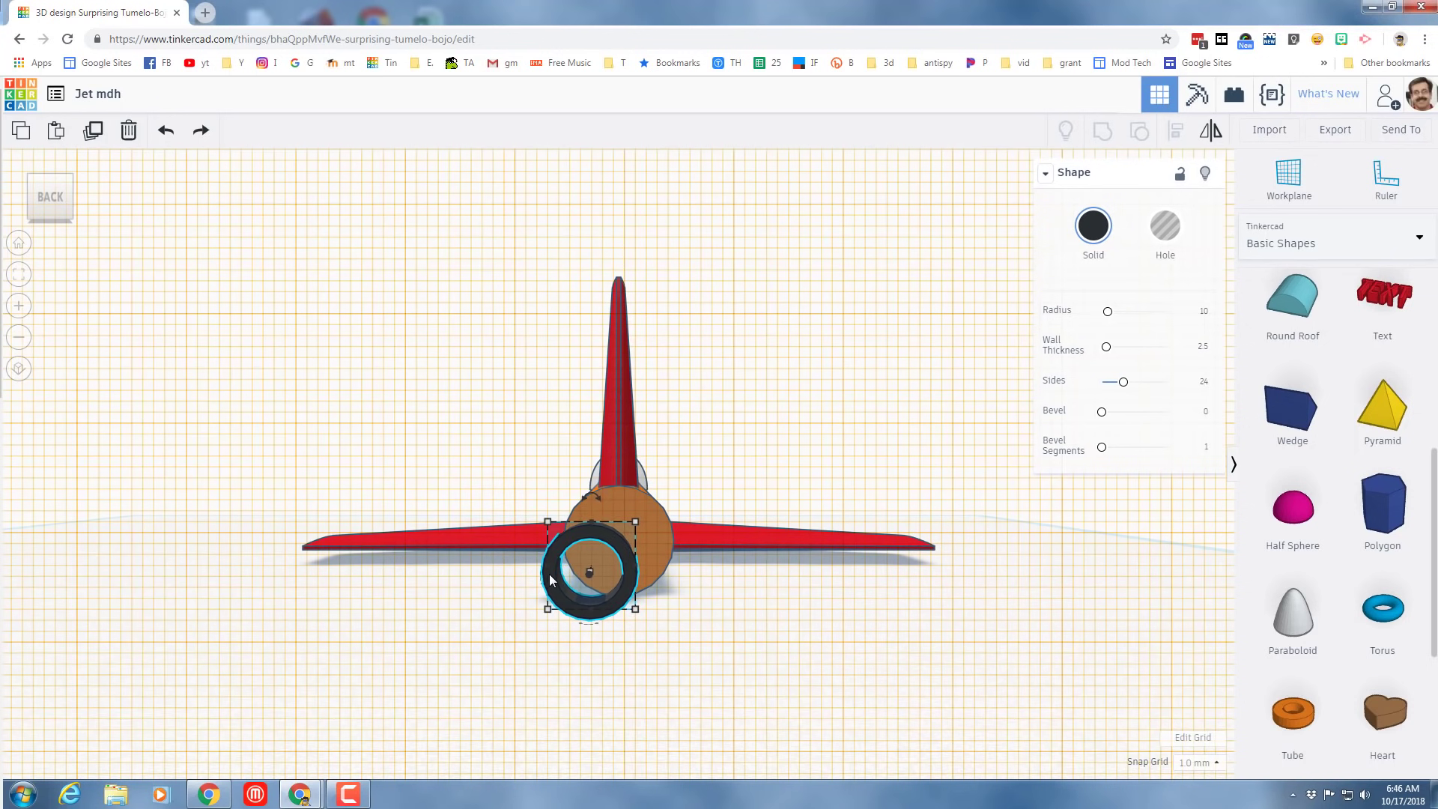
pyautogui.hotkey('ctrl', 'Up')
pyautogui.hotkey('ctrl', 'Up')
pyautogui.hotkey('ctrl', 'Up')
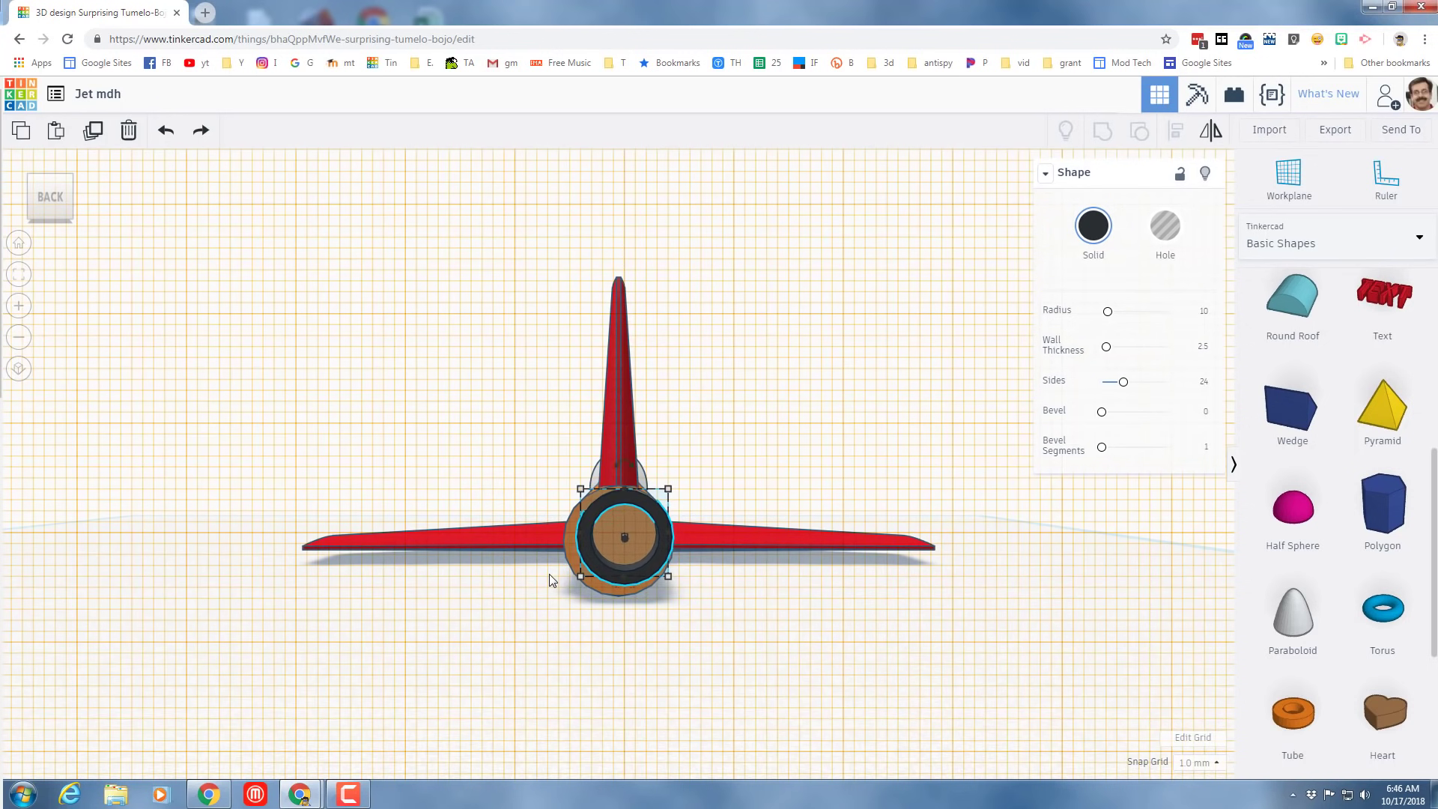
pyautogui.press('Right')
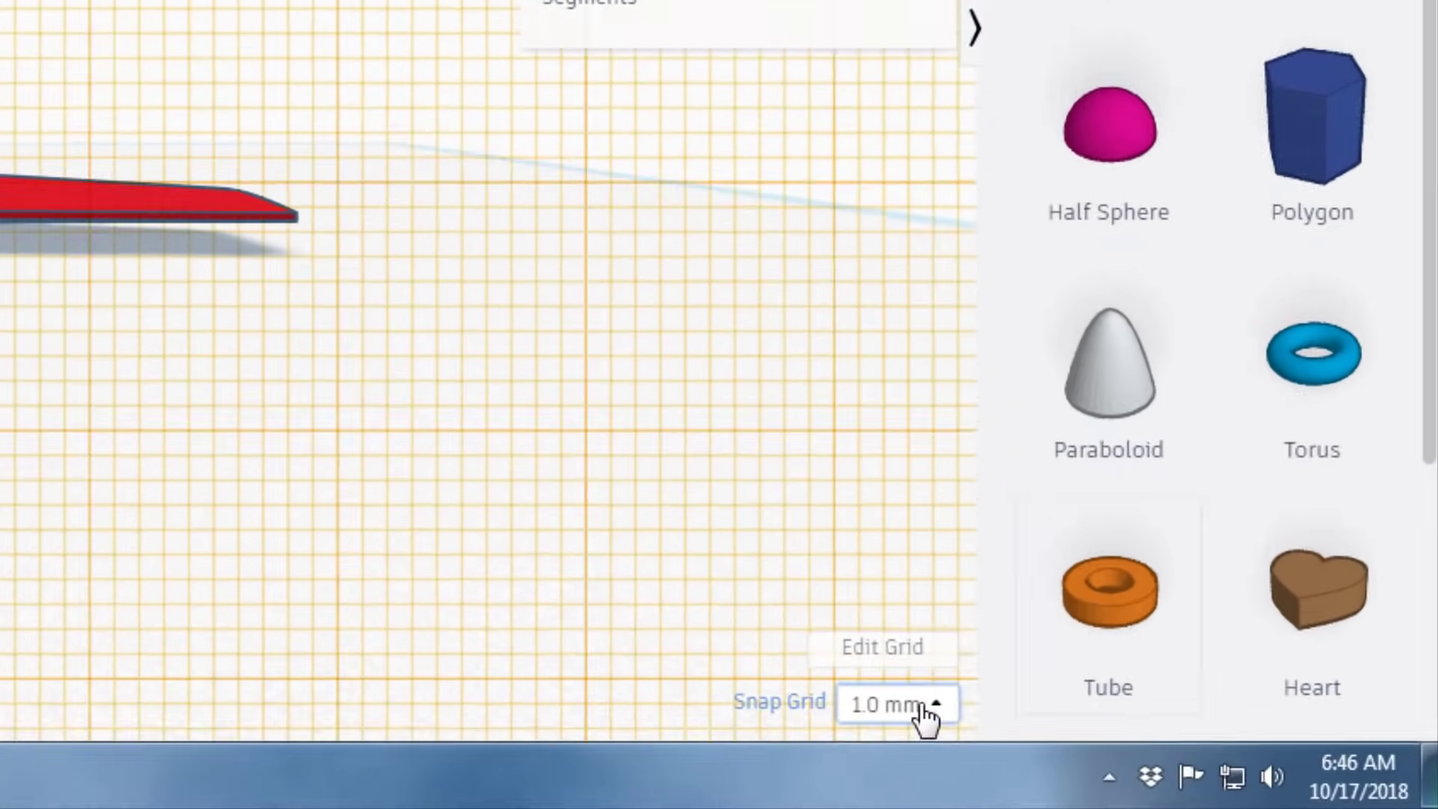
# Step: Set snapping to 0.5 mm and fine-tune the tube's position on the fuselage
pyautogui.click(1201, 763)
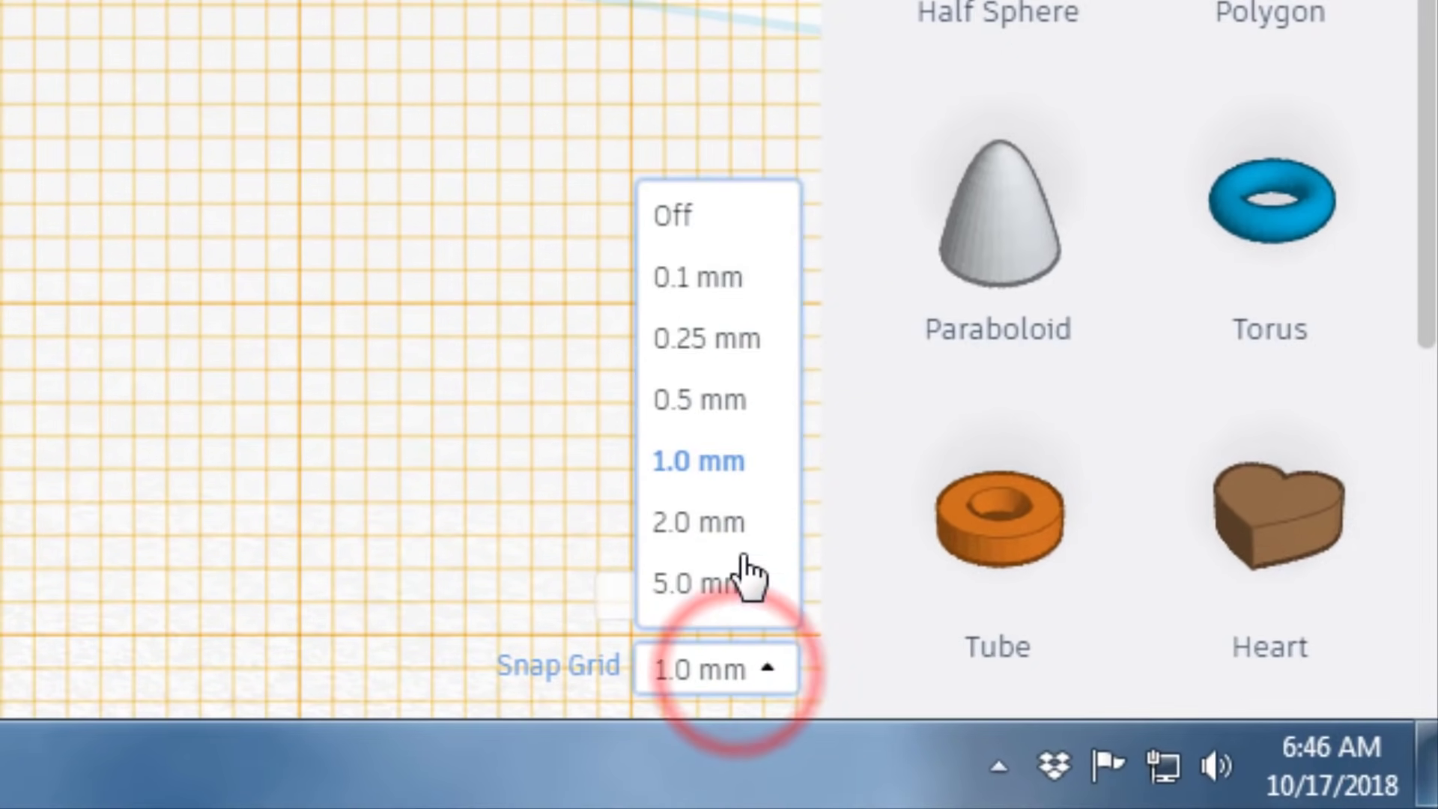
pyautogui.click(738, 403)
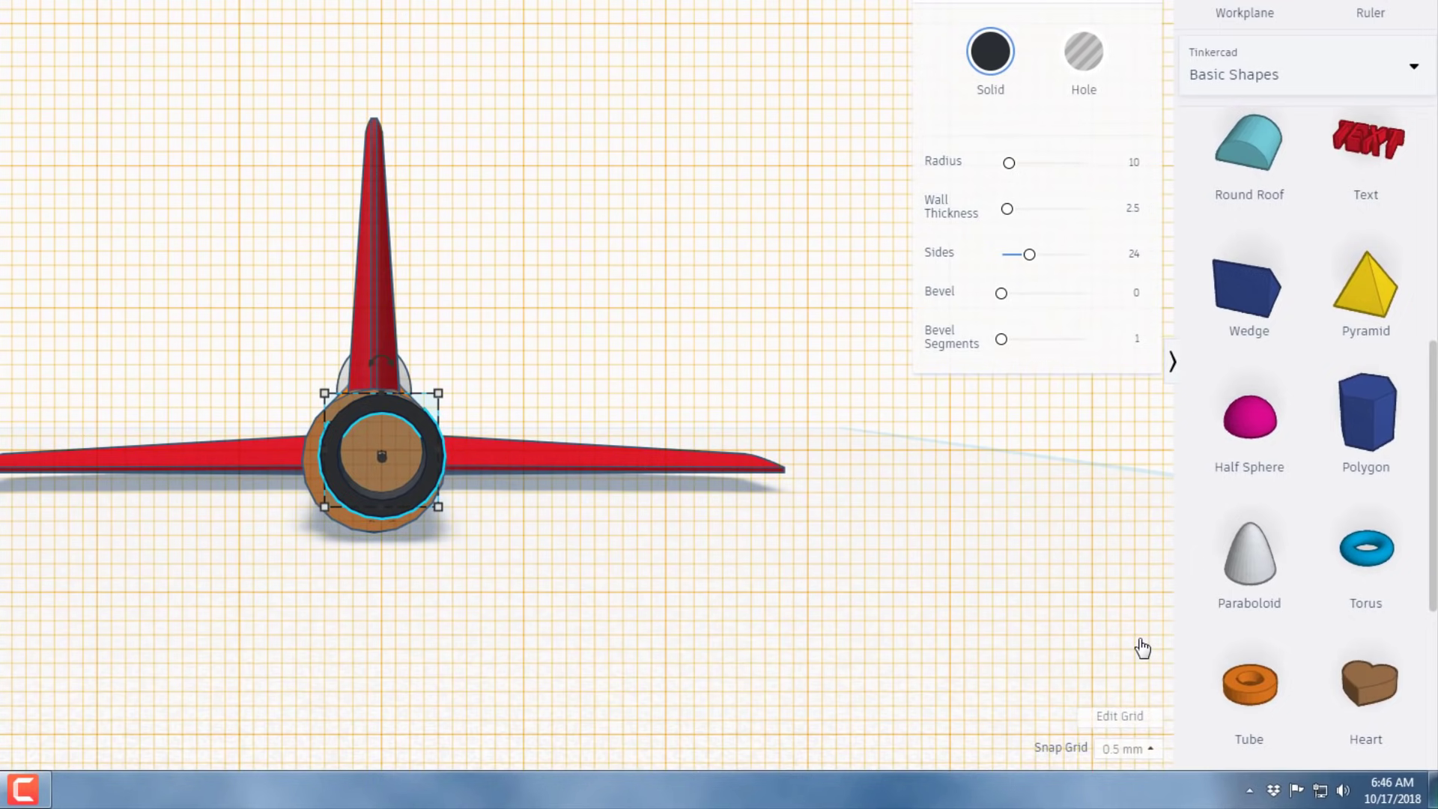
pyautogui.press('Left')
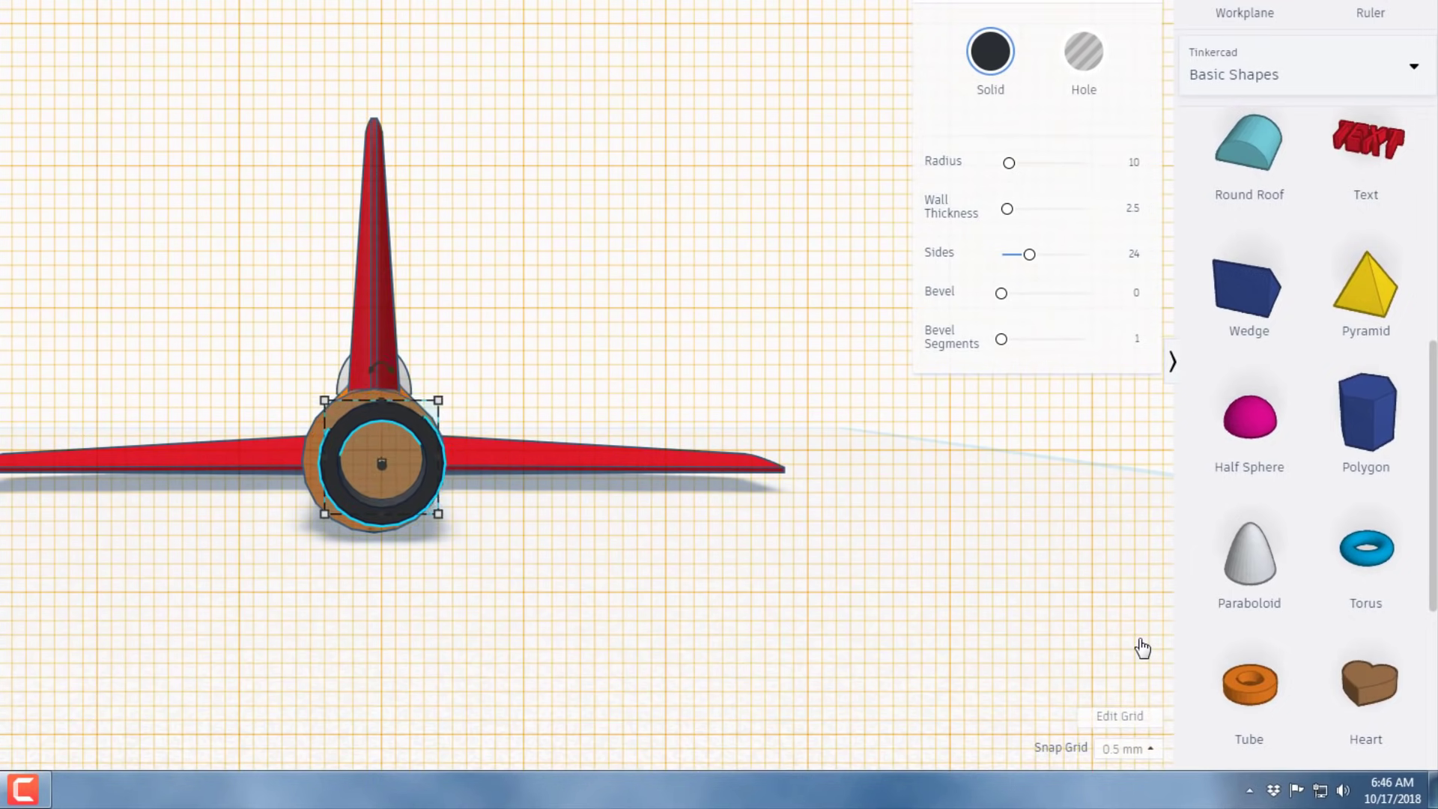
pyautogui.press('Down')
pyautogui.moveTo(427, 578); pyautogui.dragTo(299, 532, button='right')
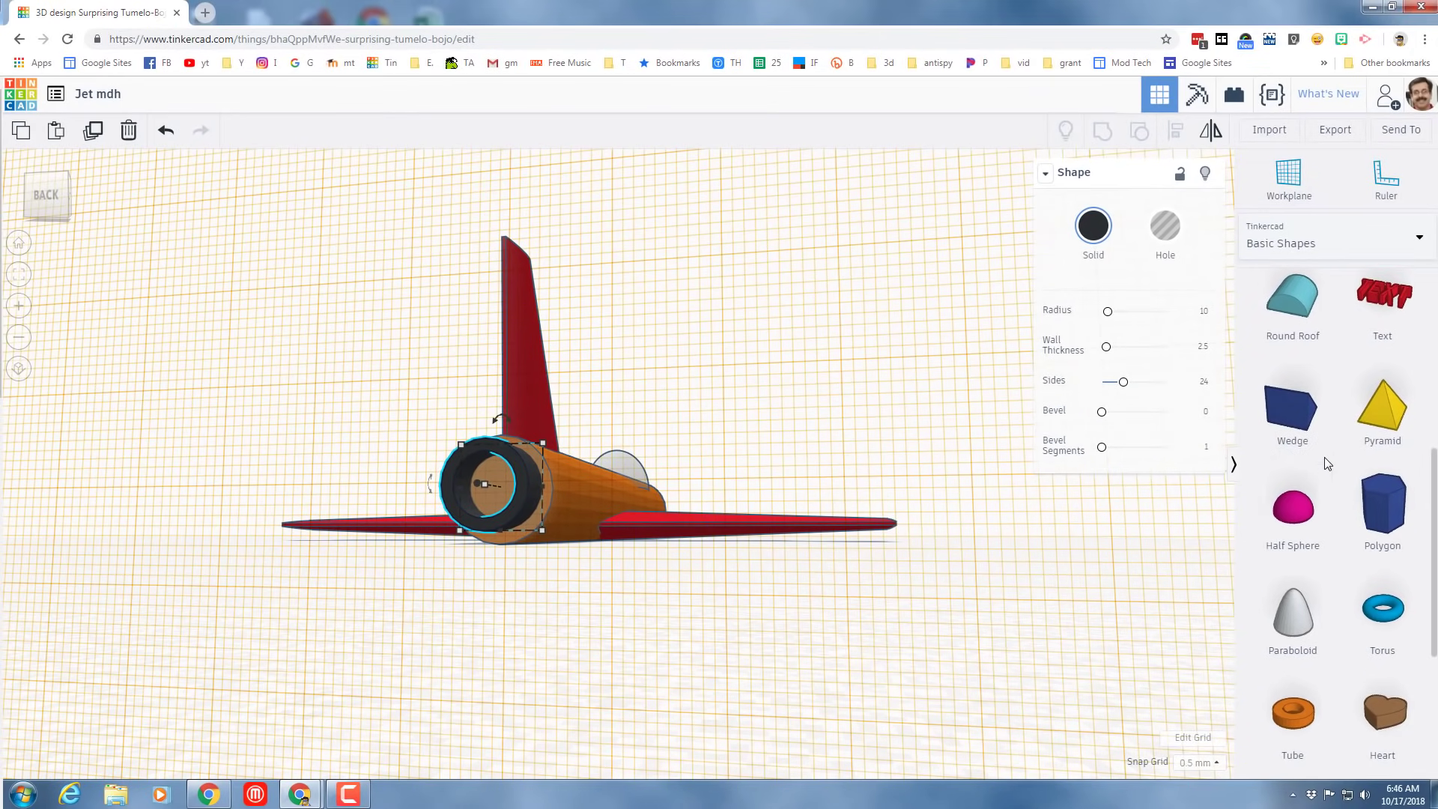
# Step: Add a cone over the jet and scale it down evenly to 7 × 7 mm
pyautogui.scroll(3, 1333, 449)
pyautogui.scroll(1, 1359, 409)
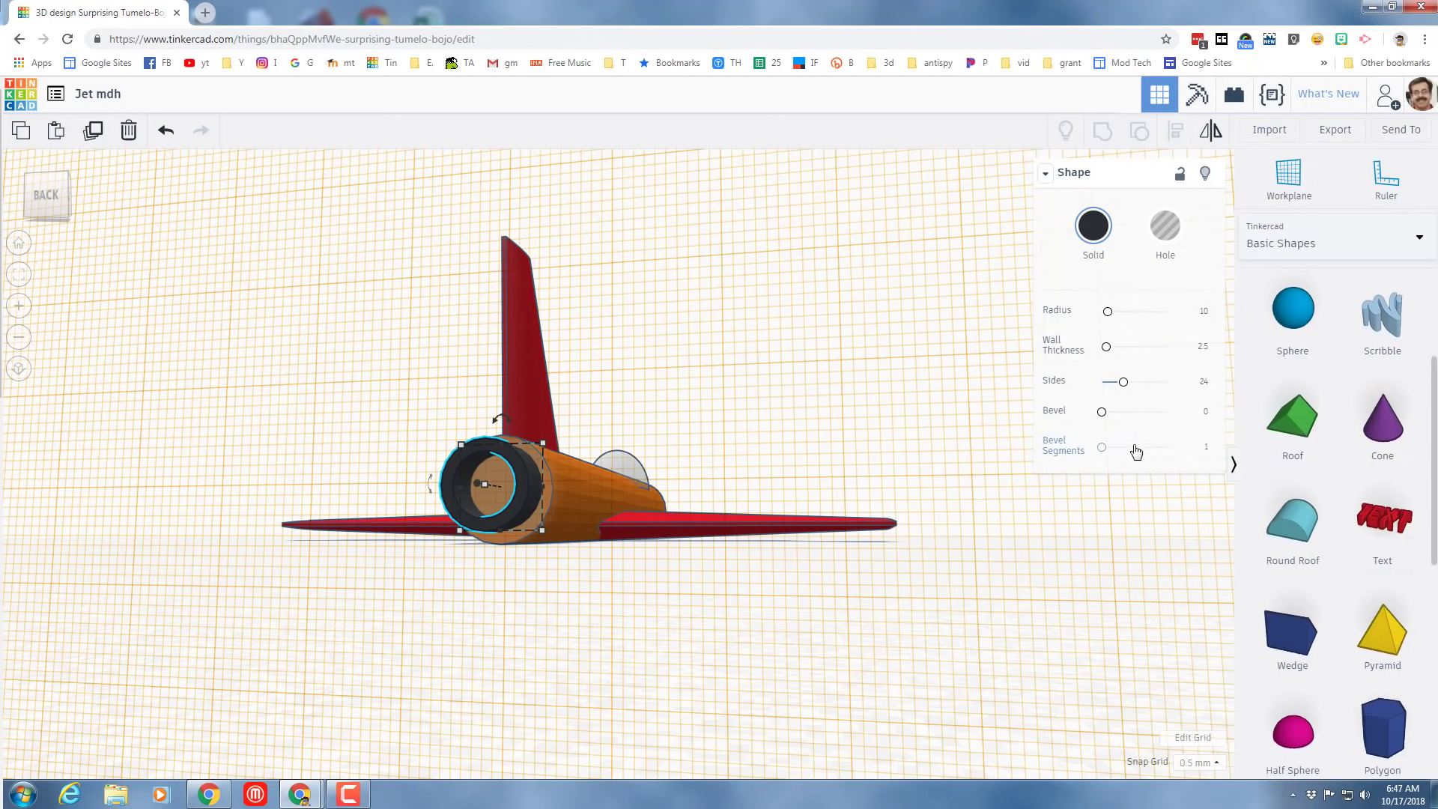
pyautogui.moveTo(1382, 427); pyautogui.dragTo(496, 476)
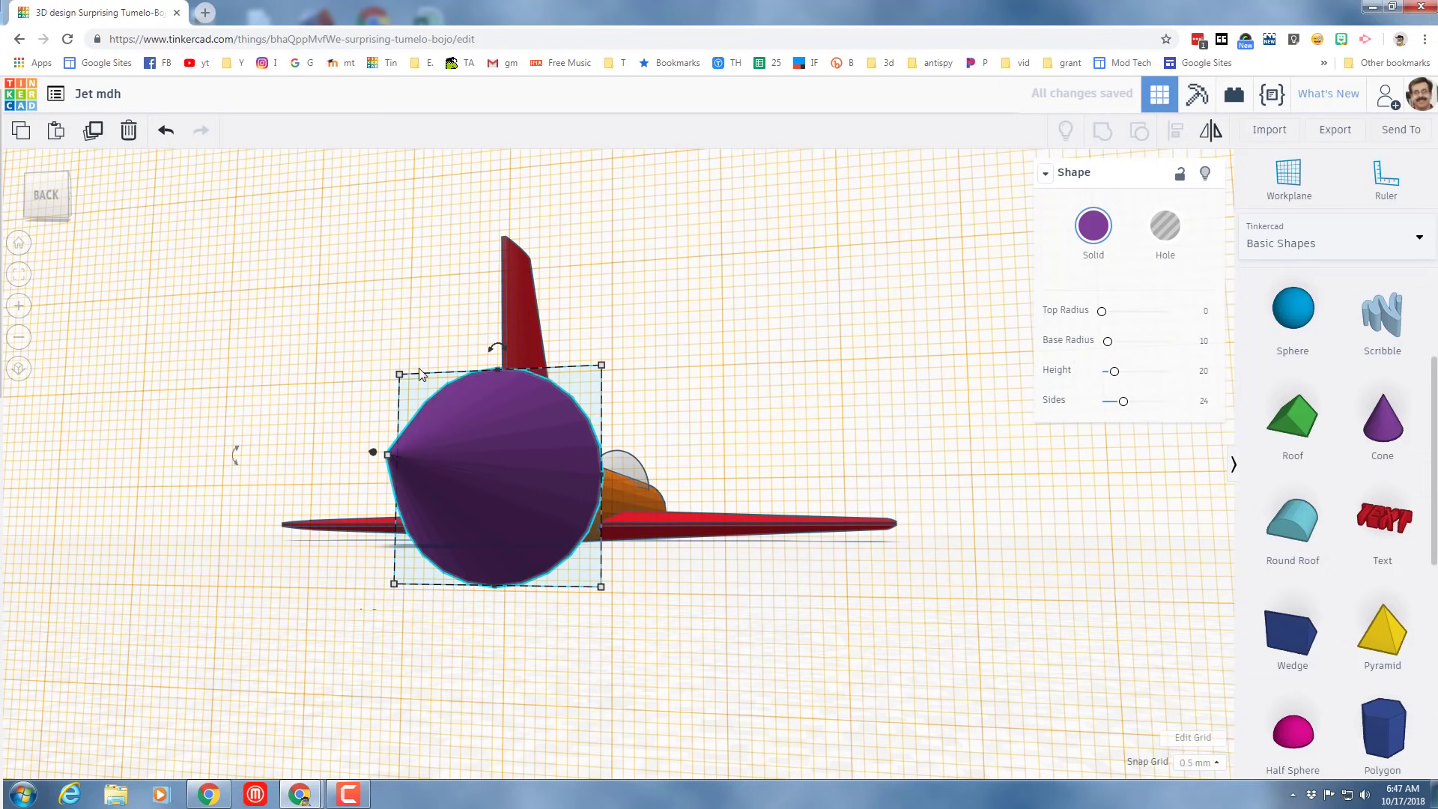
pyautogui.keyDown('shift'); pyautogui.moveTo(401, 375); pyautogui.dragTo(447, 423); pyautogui.keyUp('shift')
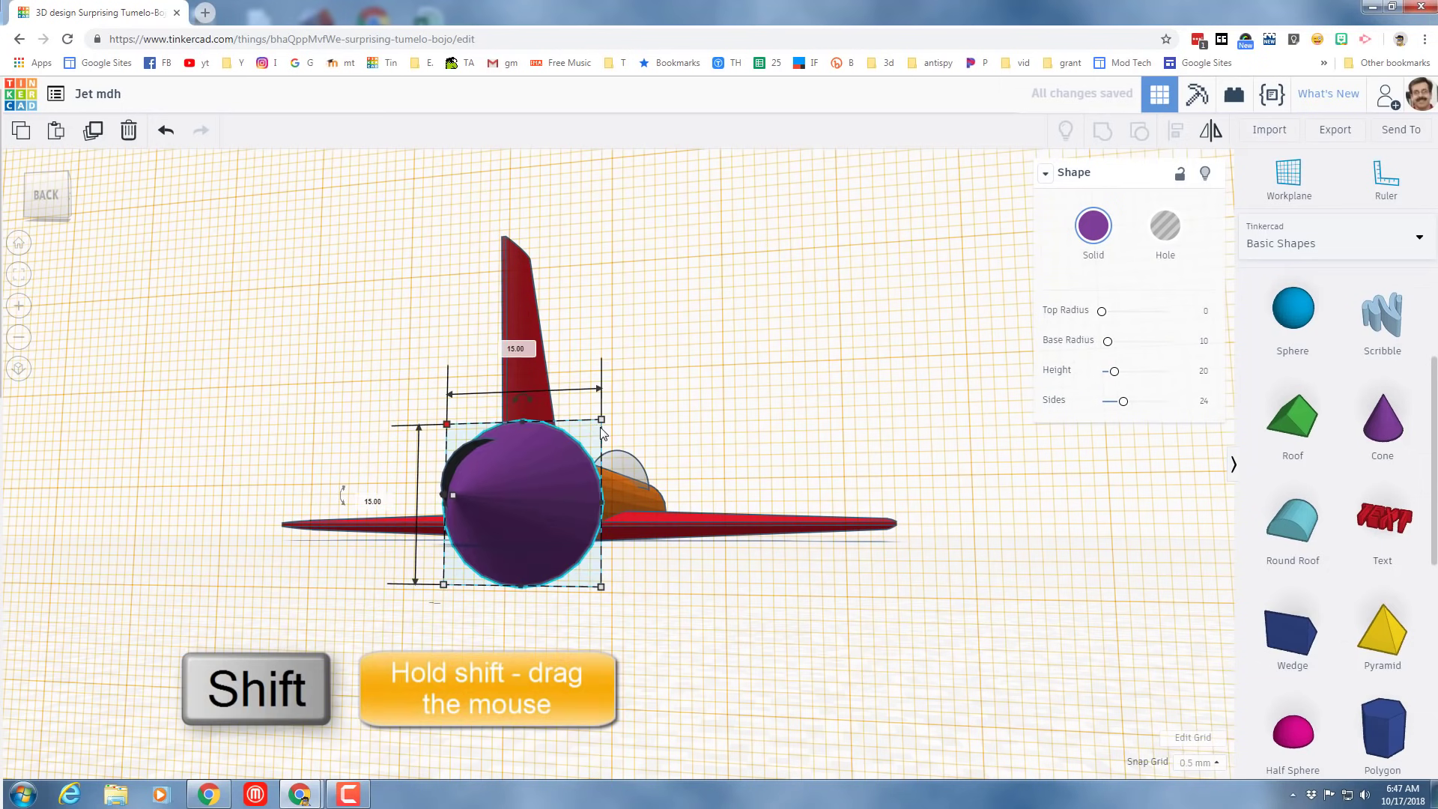
pyautogui.keyDown('shift'); pyautogui.moveTo(602, 421); pyautogui.dragTo(514, 463); pyautogui.keyUp('shift')
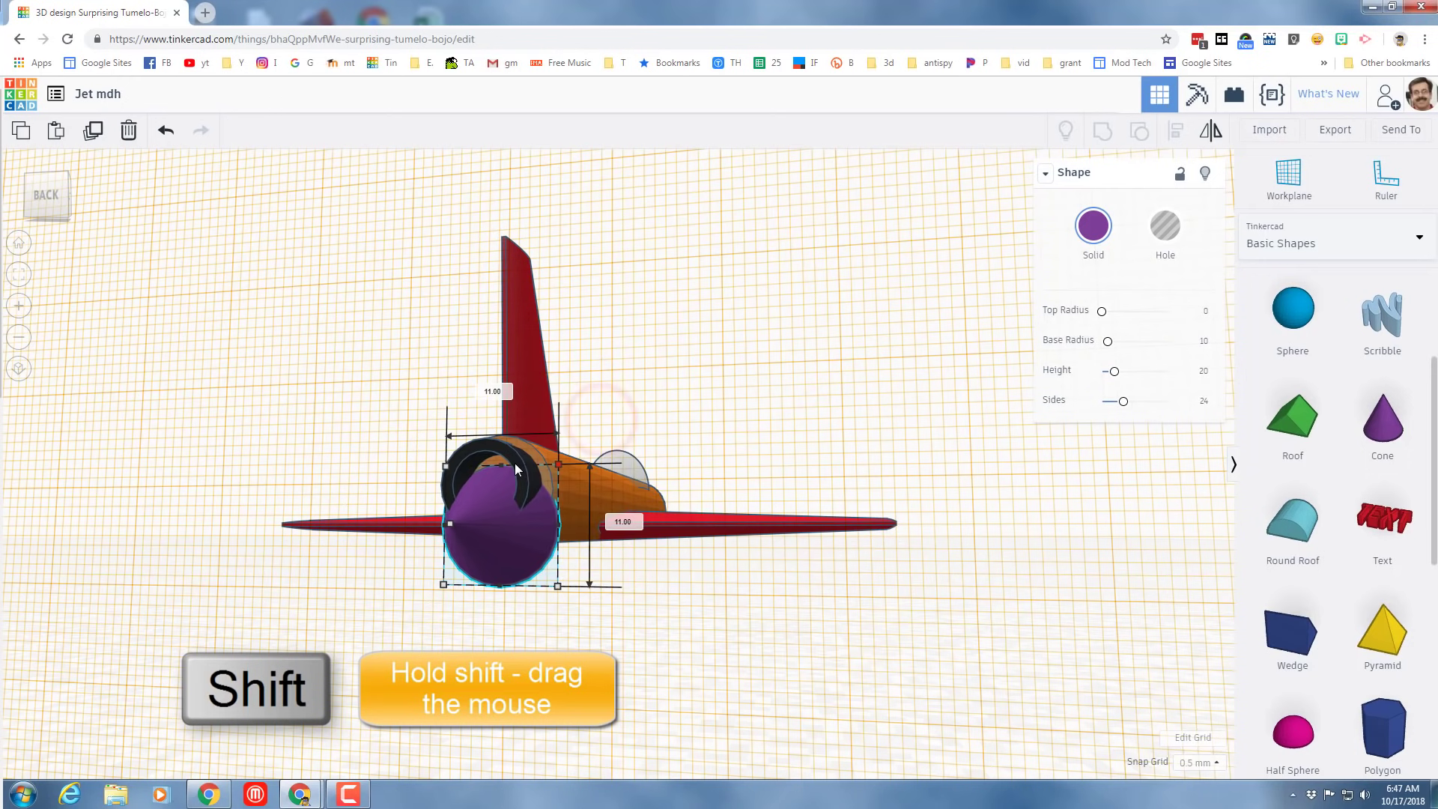
pyautogui.click(612, 522)
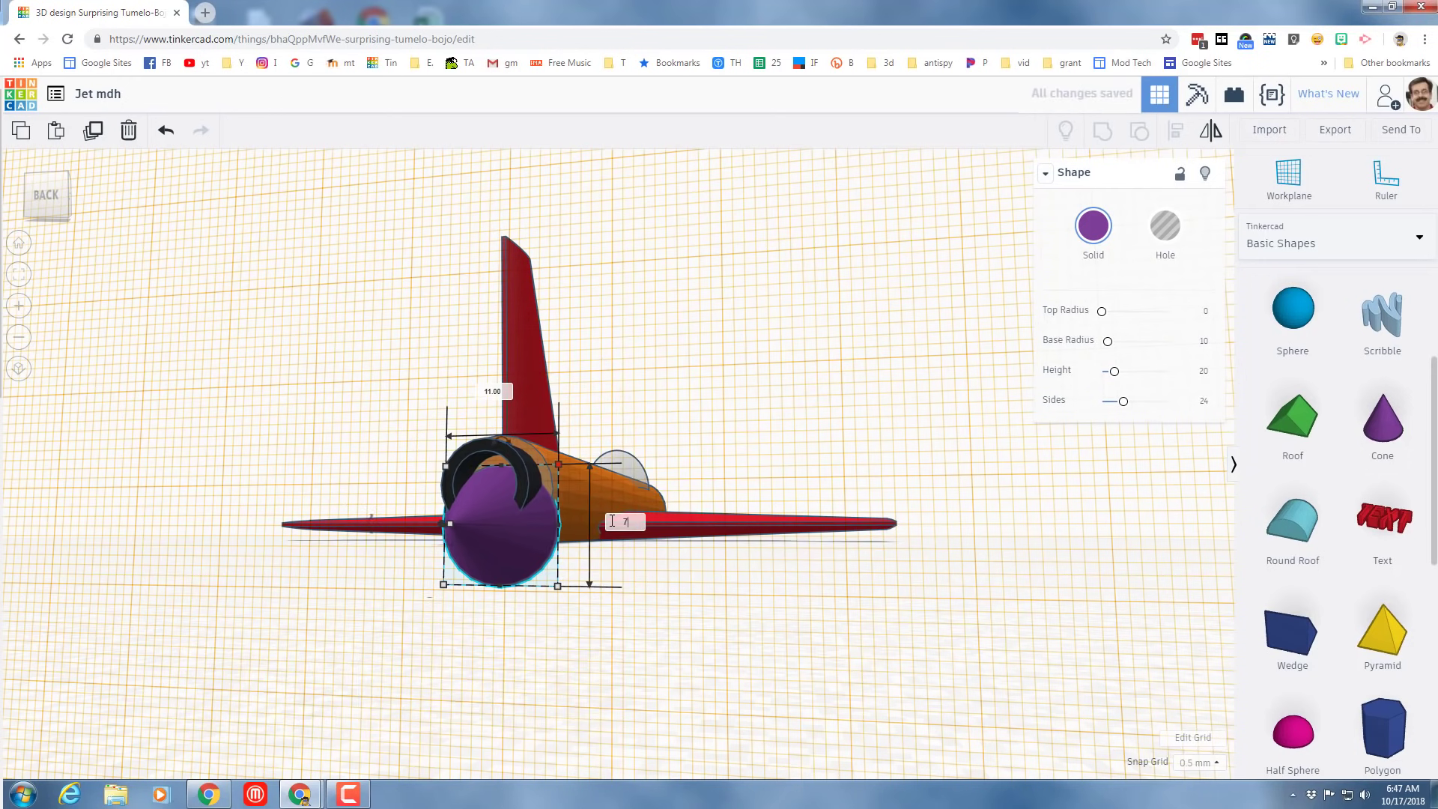
pyautogui.press('Return')
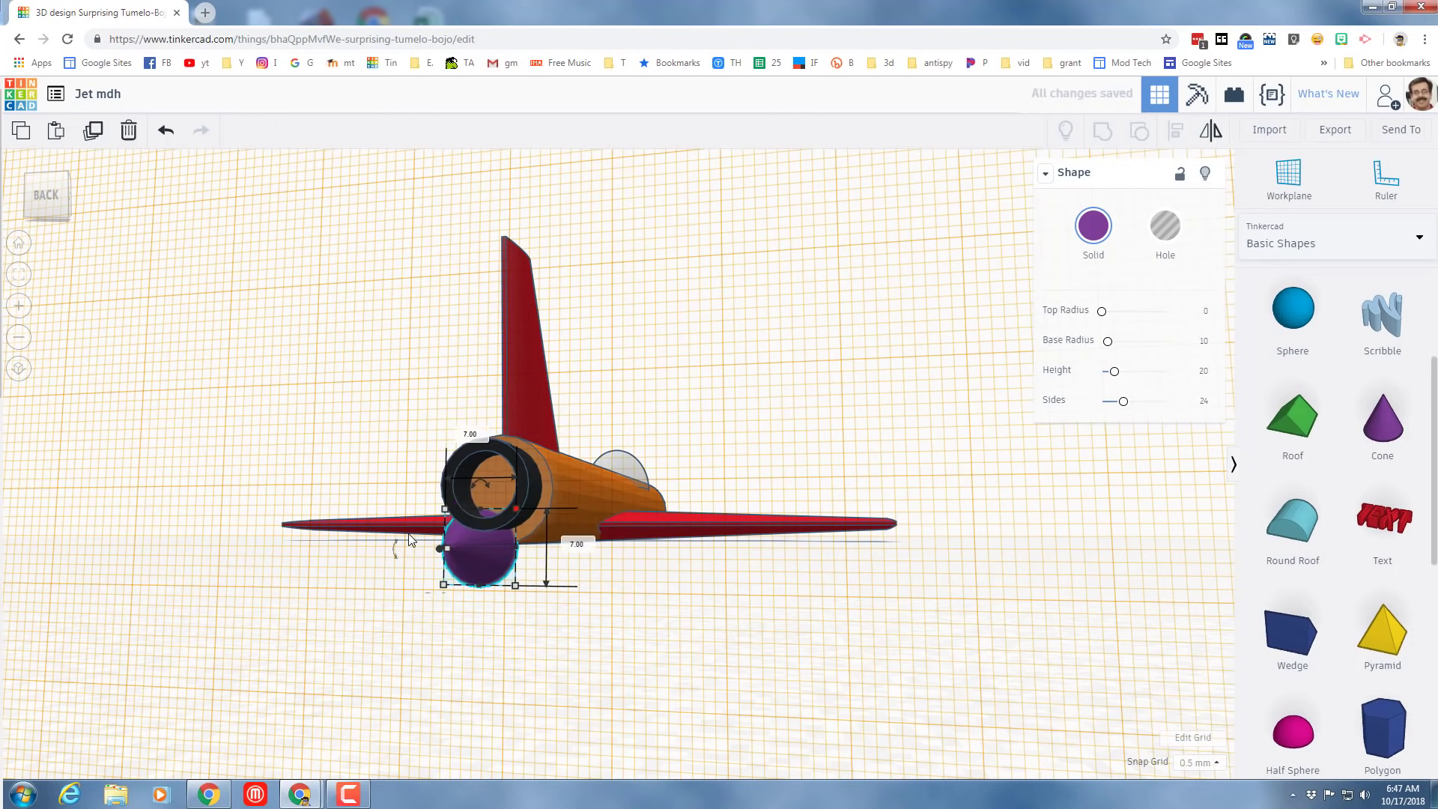
# Step: Raise the cone into the engine ring and lengthen it into a pointed flame
pyautogui.hotkey('ctrl', 'Up')
pyautogui.hotkey('ctrl', 'Up')
pyautogui.hotkey('ctrl', 'Up')
pyautogui.hotkey('ctrl', 'Up')
pyautogui.hotkey('ctrl', 'Up')
pyautogui.hotkey('ctrl', 'Up')
pyautogui.hotkey('ctrl', 'Up')
pyautogui.hotkey('ctrl', 'Up')
pyautogui.hotkey('ctrl', 'Up')
pyautogui.hotkey('ctrl', 'Up')
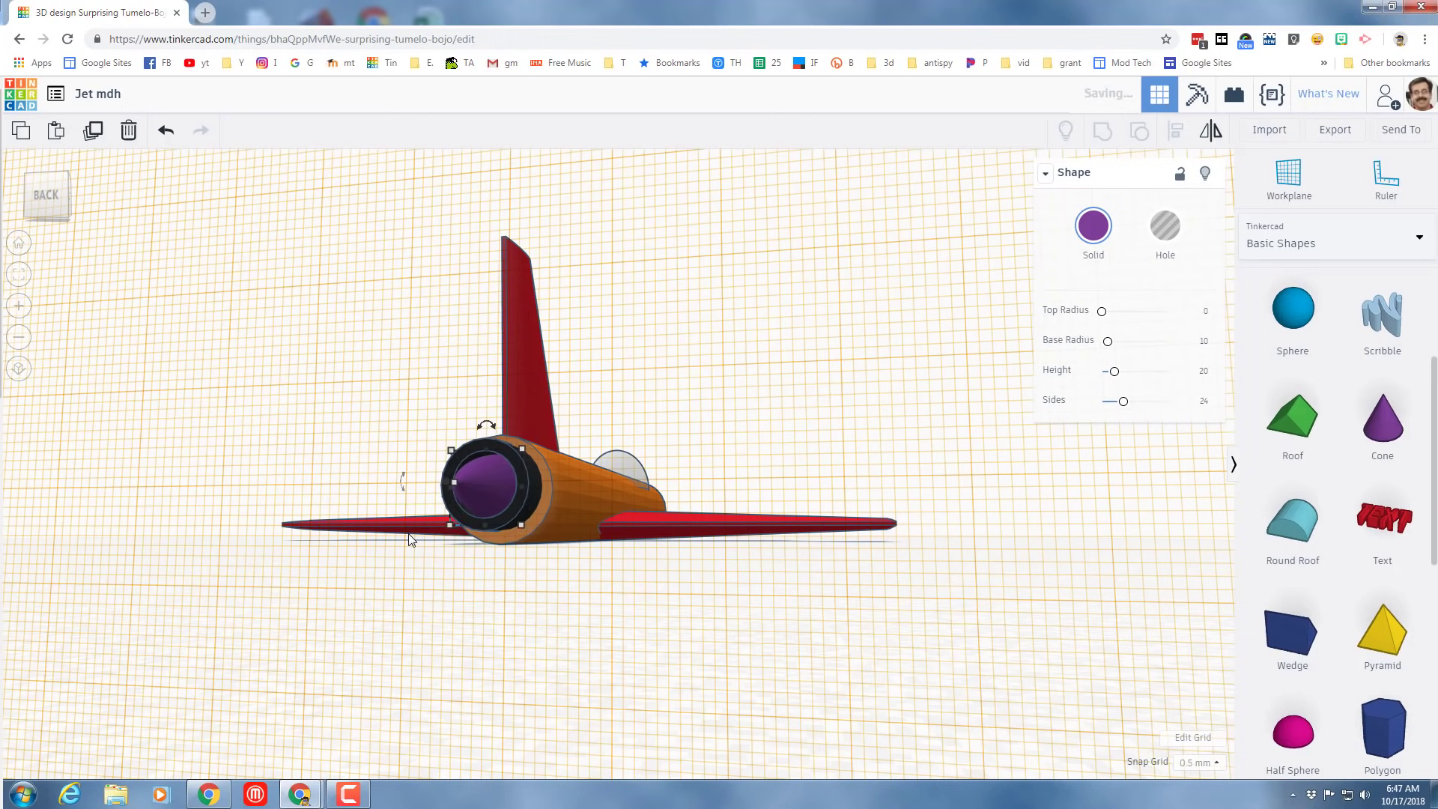
pyautogui.moveTo(442, 609); pyautogui.dragTo(195, 609, button='right')
pyautogui.moveTo(208, 598); pyautogui.dragTo(172, 603)
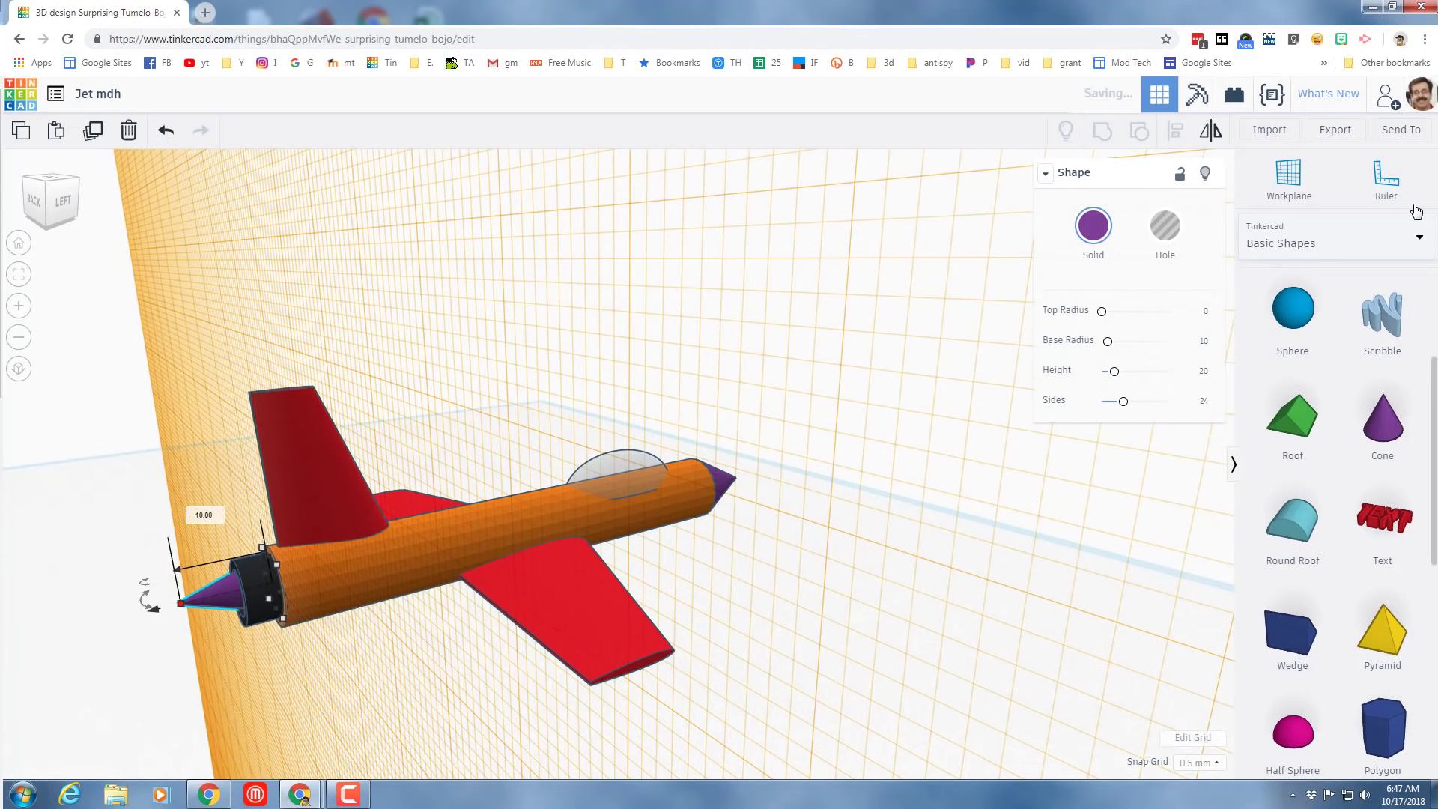
# Step: Colour the flame cone orange
pyautogui.click(1088, 233)
pyautogui.click(1110, 388)
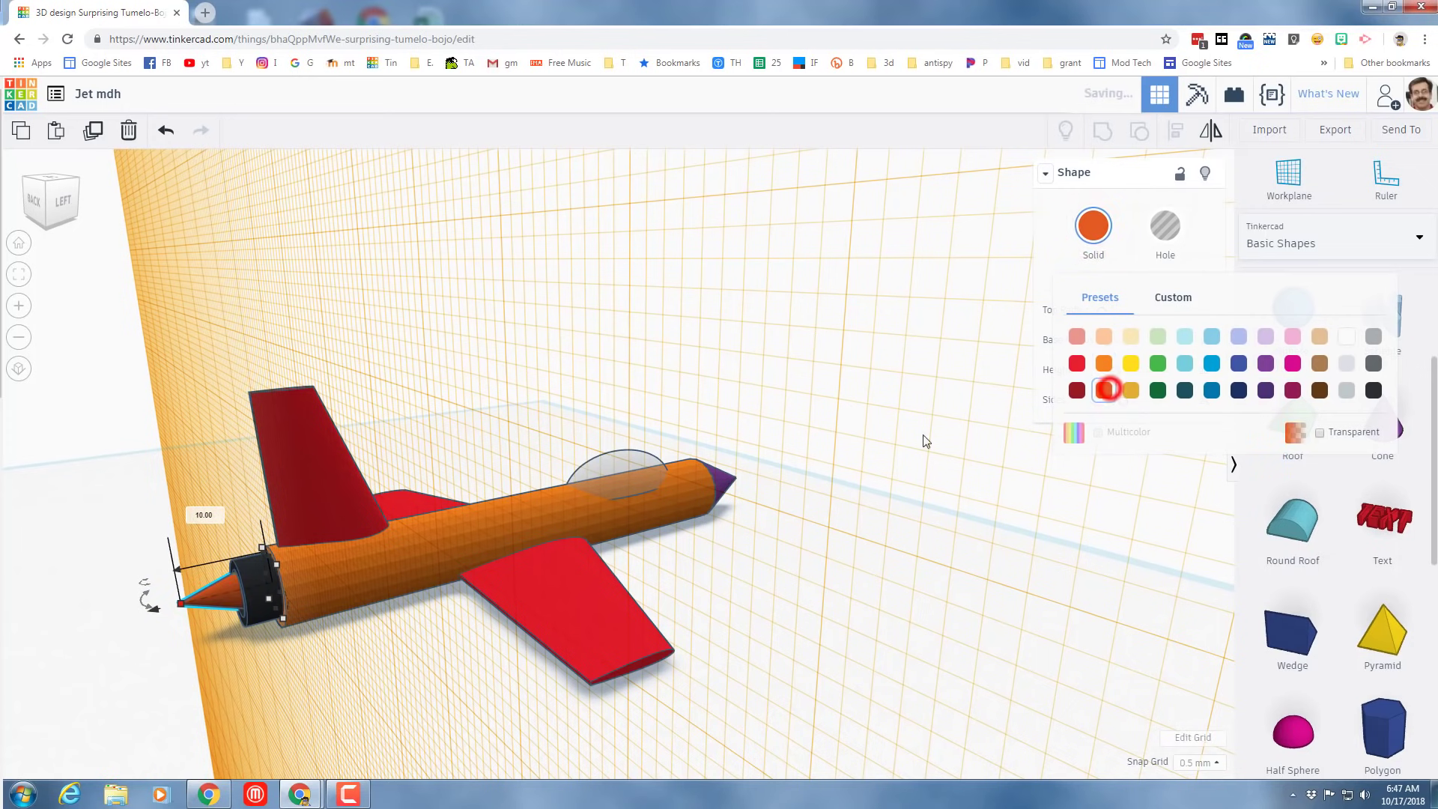
pyautogui.moveTo(301, 664); pyautogui.dragTo(233, 691, button='right')
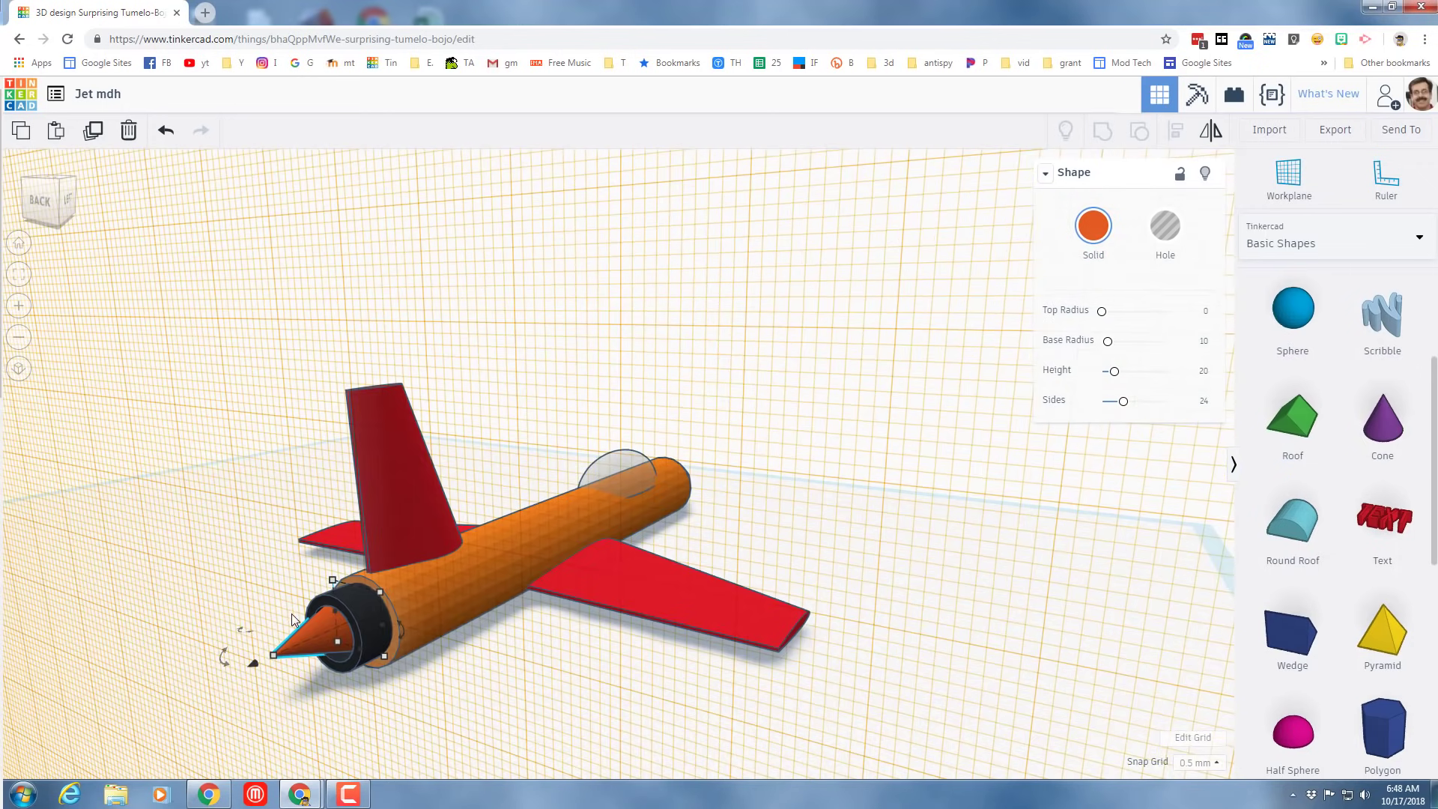
# Step: Give the black engine ring a bevel of 2, then select the body, ring and cone
pyautogui.click(327, 597)
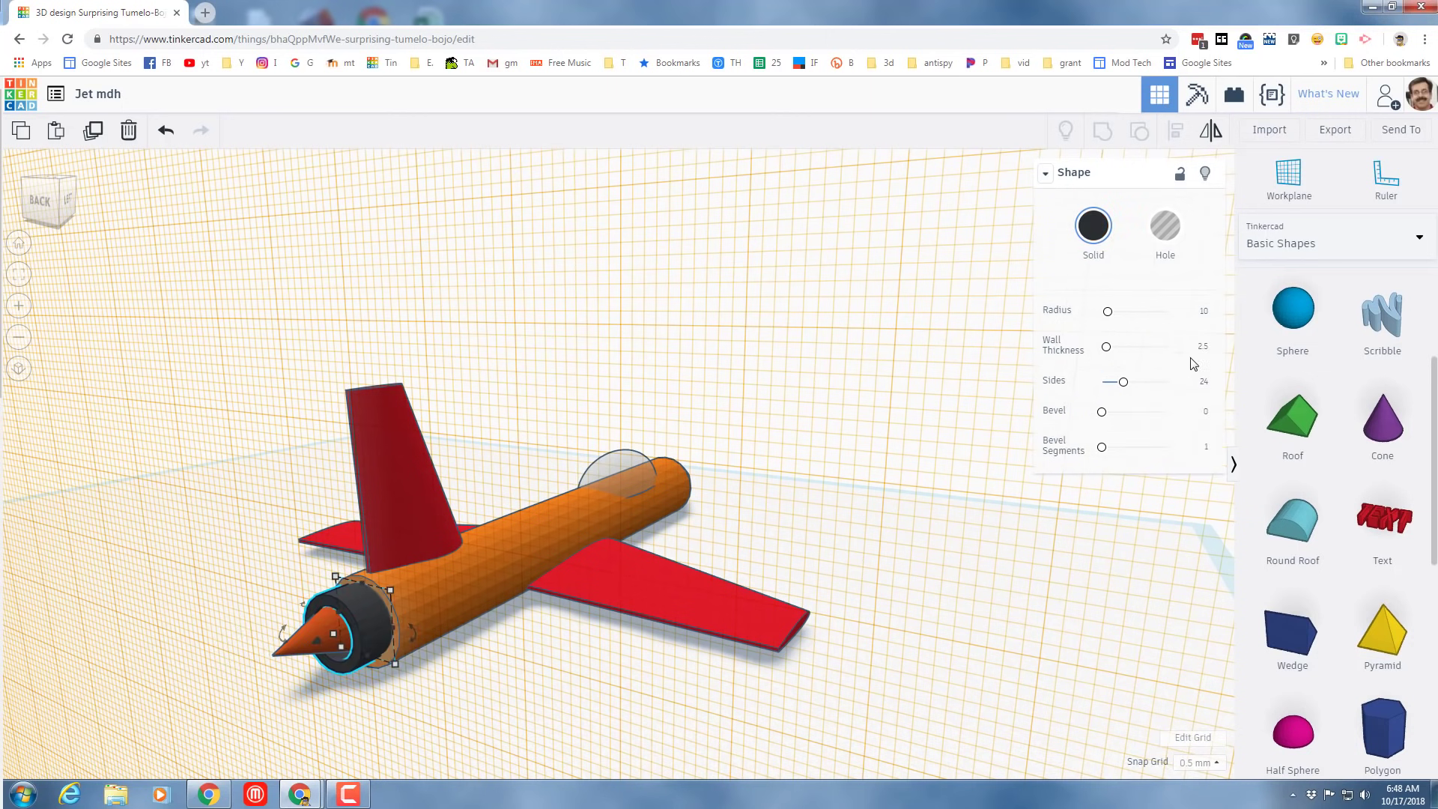
pyautogui.click(1208, 414)
pyautogui.write('2')
pyautogui.press('Return')
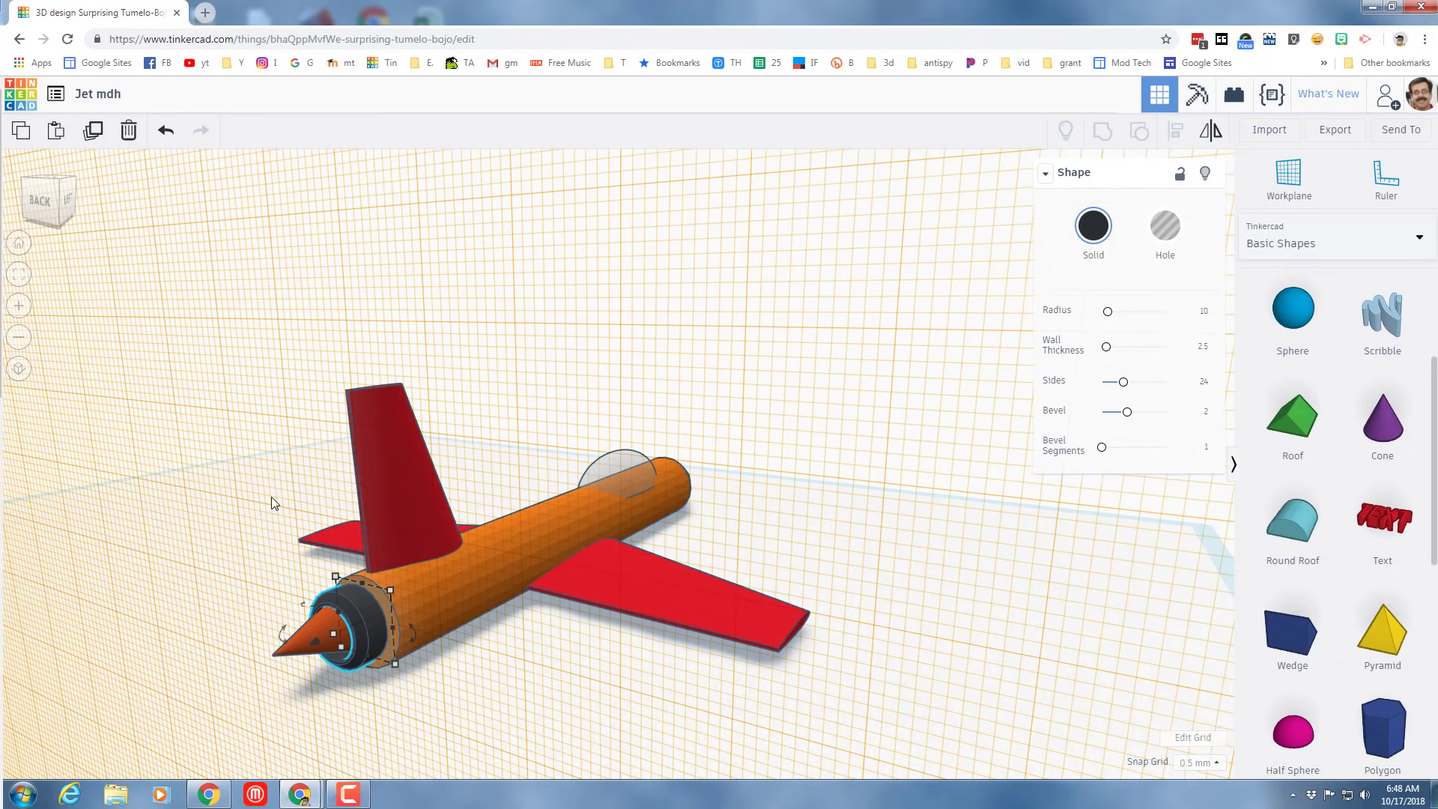
pyautogui.moveTo(274, 500); pyautogui.dragTo(537, 680)
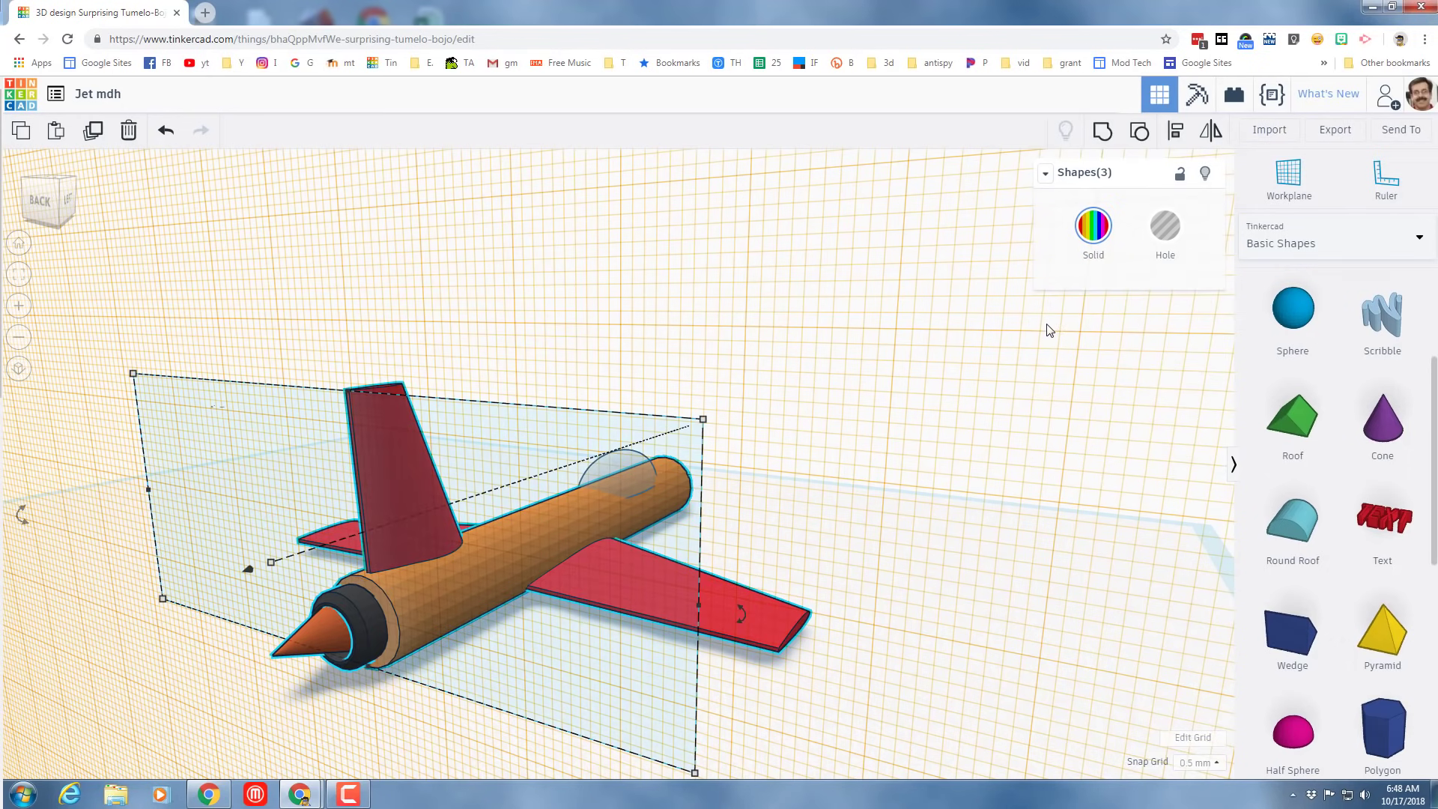
# Step: Group the jet body, engine ring and flame cone, and reset the workplane to the ground grid
pyautogui.click(1102, 131)
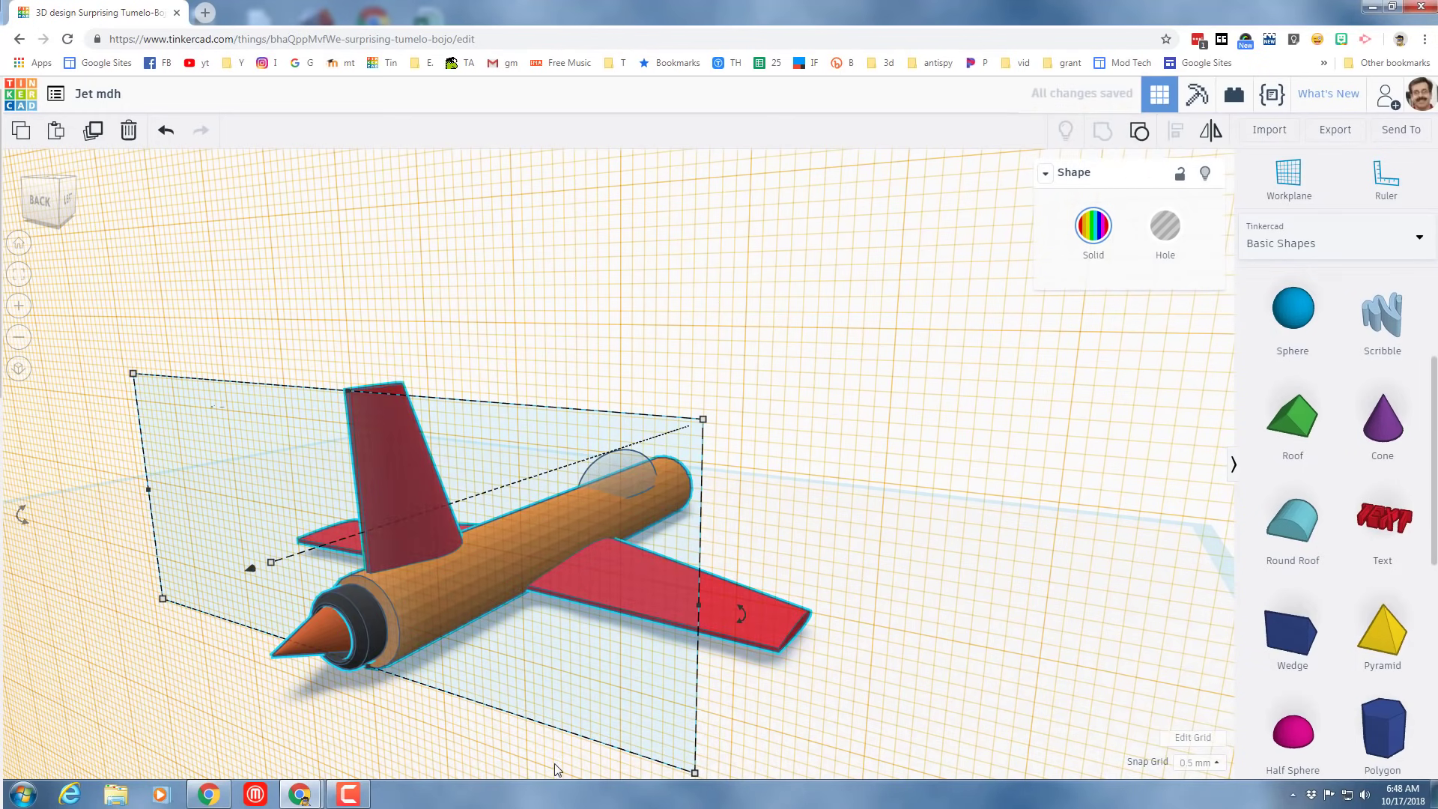
pyautogui.moveTo(937, 677); pyautogui.dragTo(565, 708, button='right')
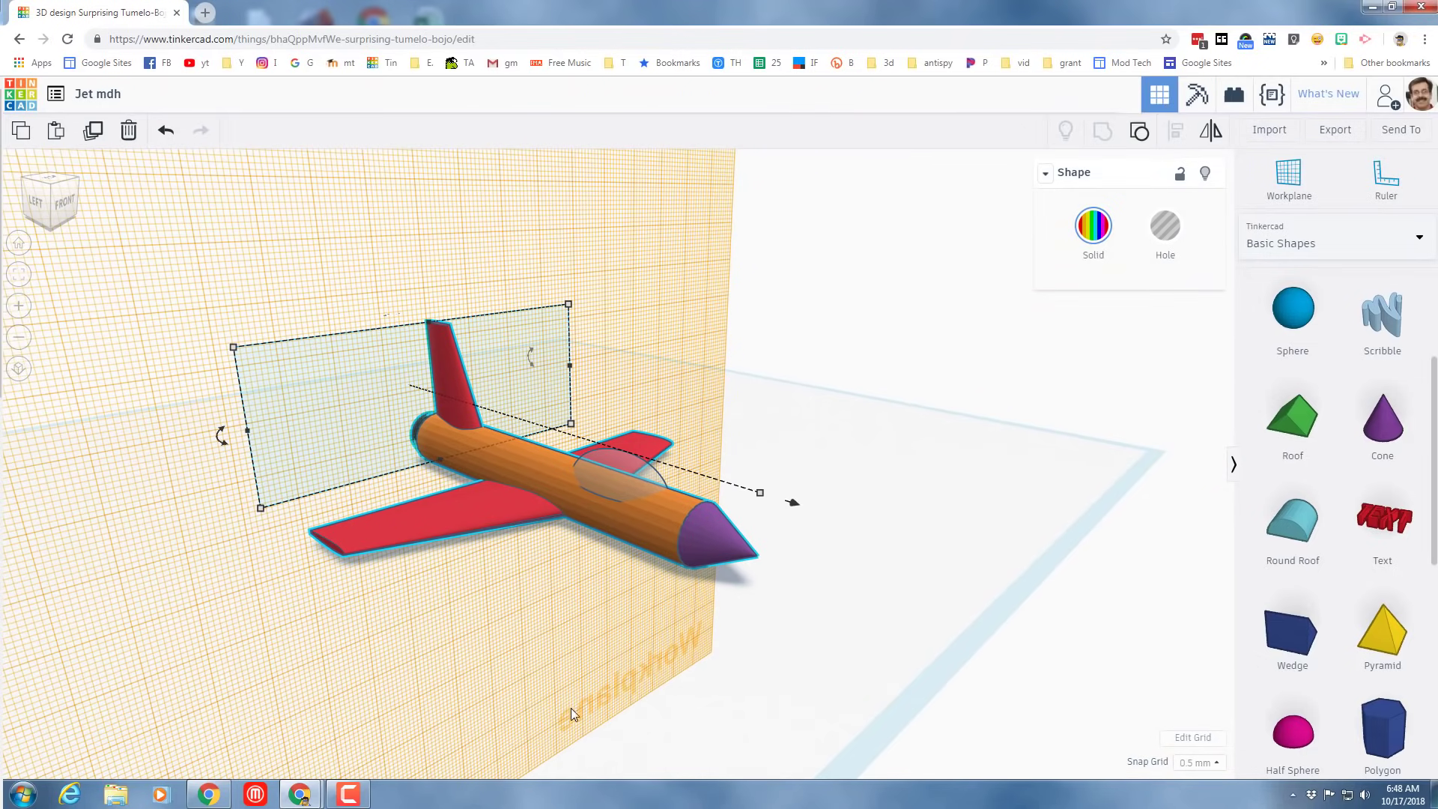
pyautogui.press('w')
pyautogui.click(901, 653)
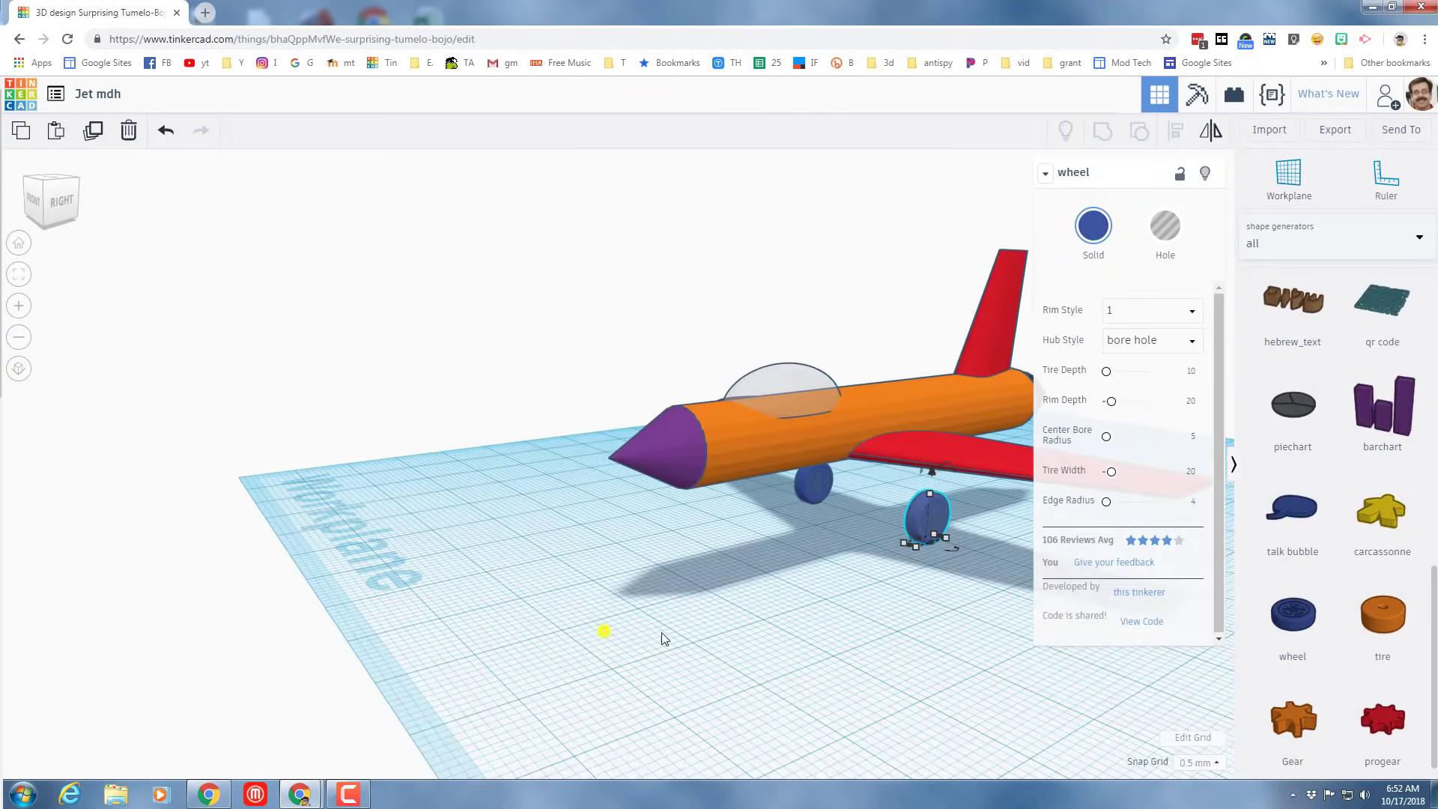
# Step: Orbit around the jet to inspect it from the rear, then select the whole jet group
pyautogui.moveTo(662, 634); pyautogui.dragTo(1039, 622, button='right')
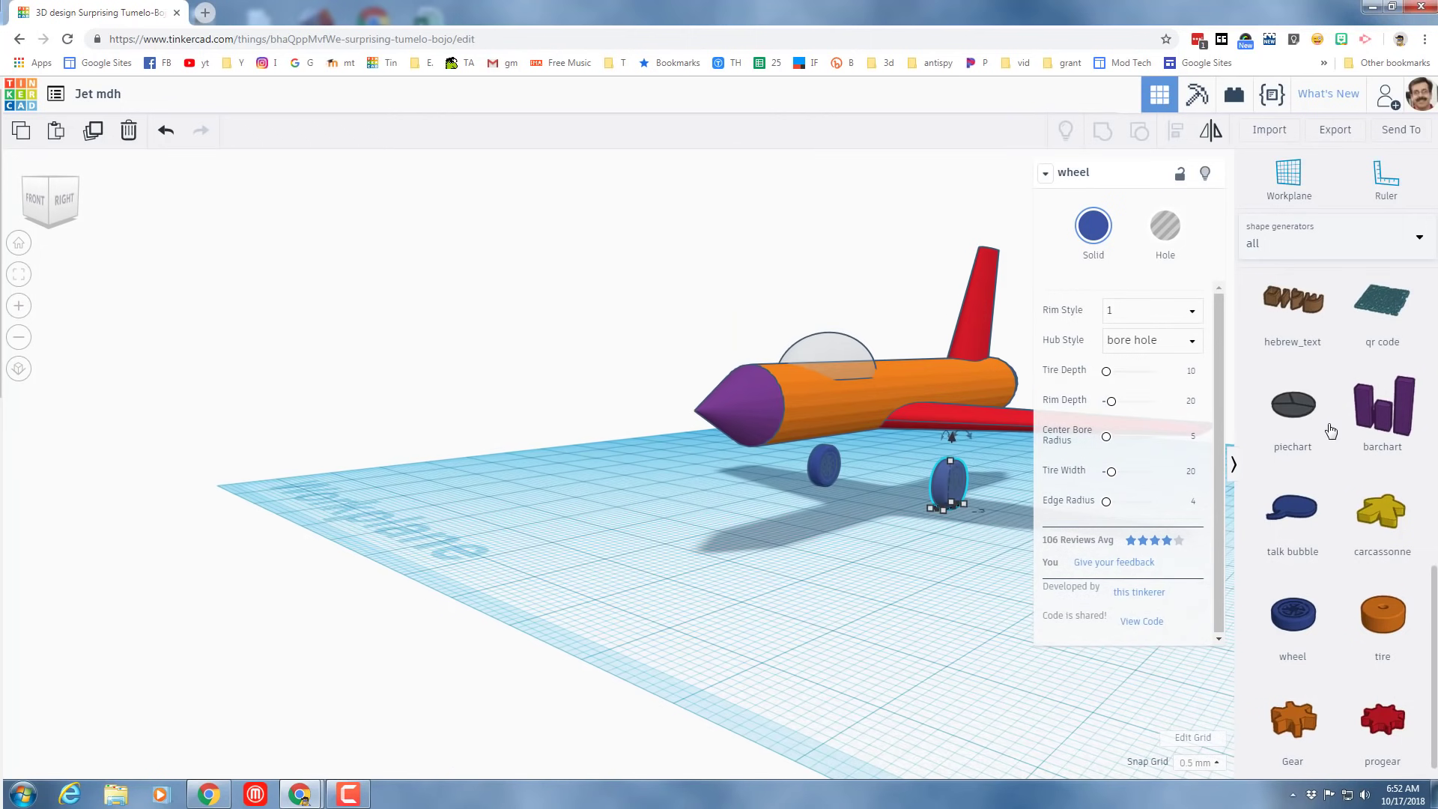
pyautogui.scroll(5, 1320, 459)
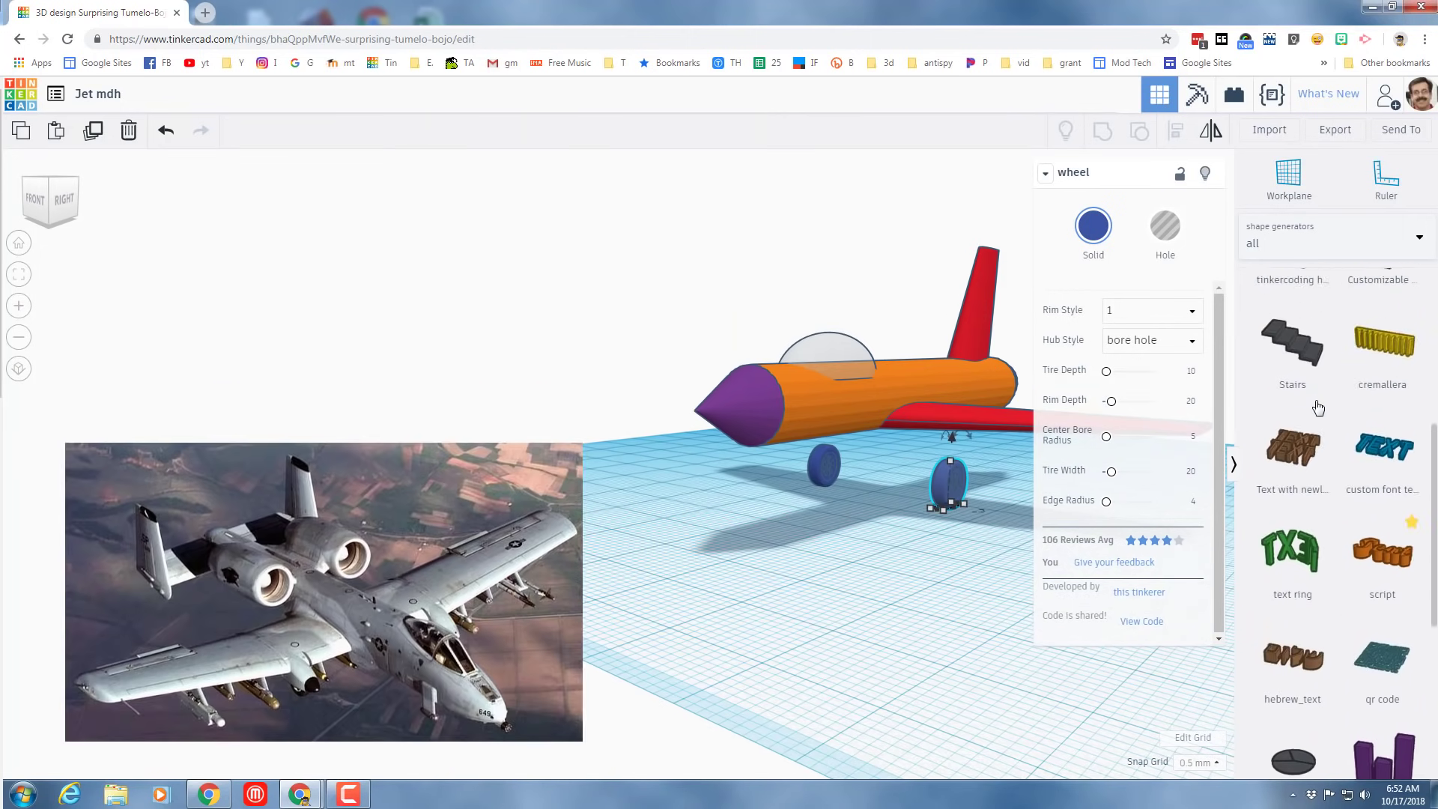
pyautogui.moveTo(972, 561); pyautogui.dragTo(839, 573, button='right')
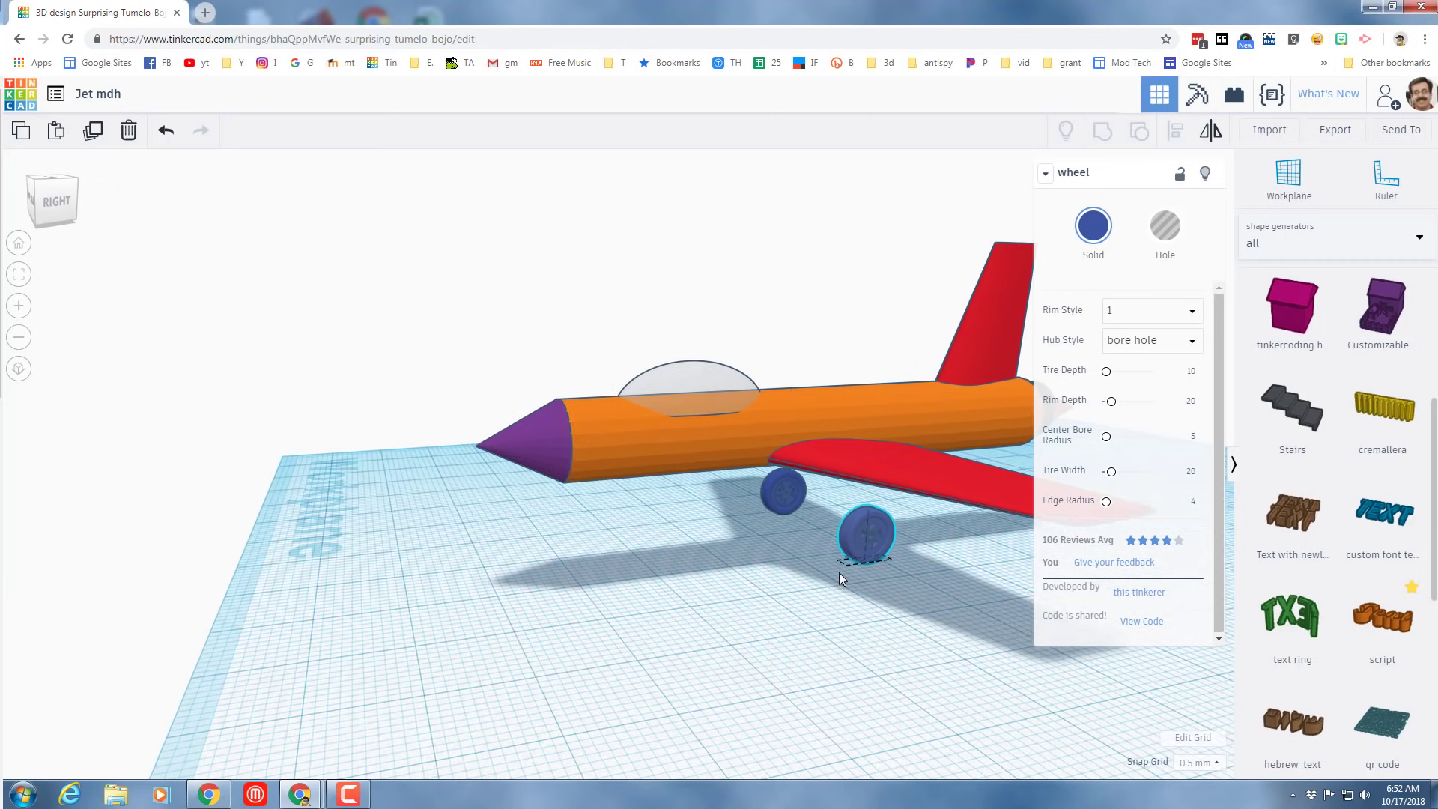
pyautogui.click(656, 449)
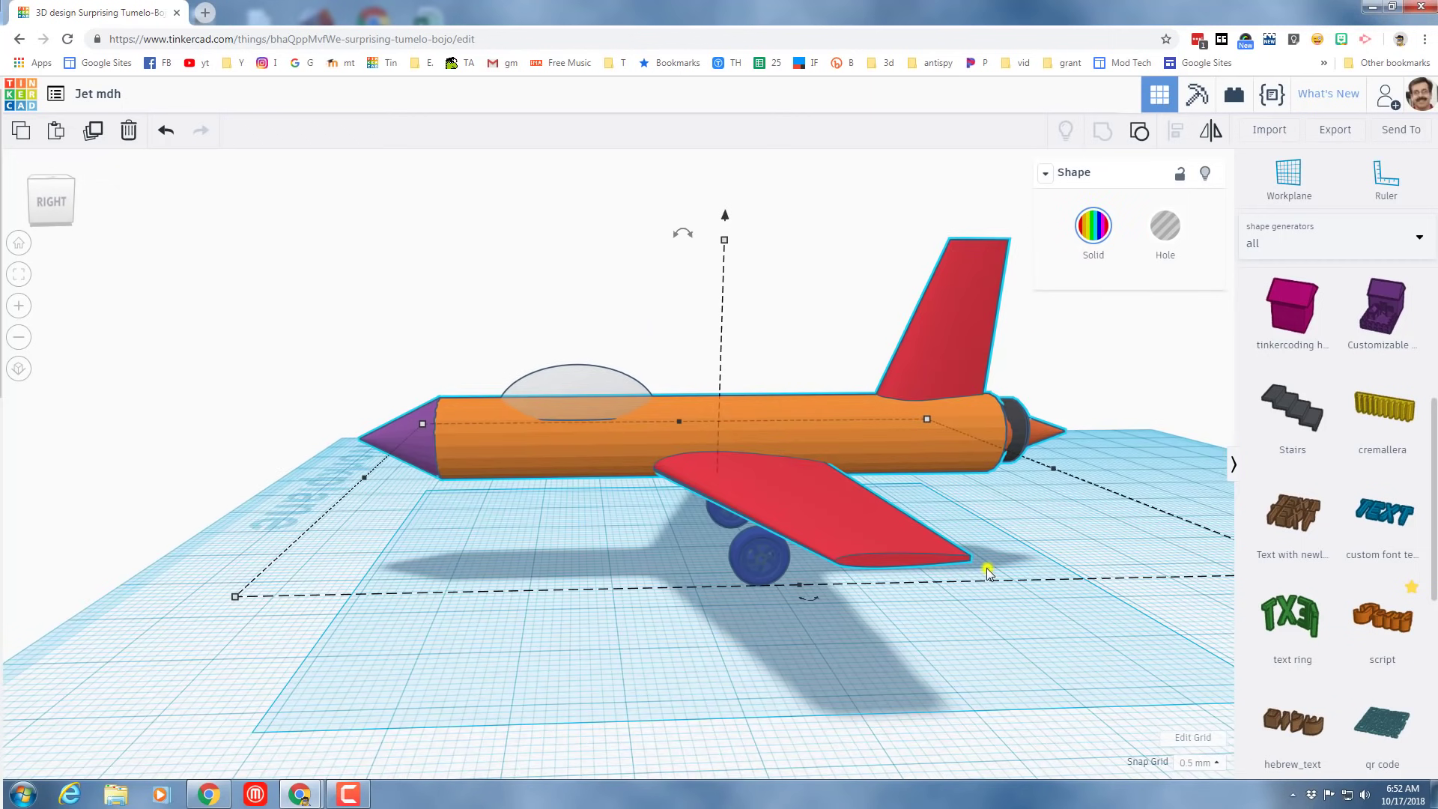
pyautogui.moveTo(985, 568); pyautogui.dragTo(842, 569, button='right')
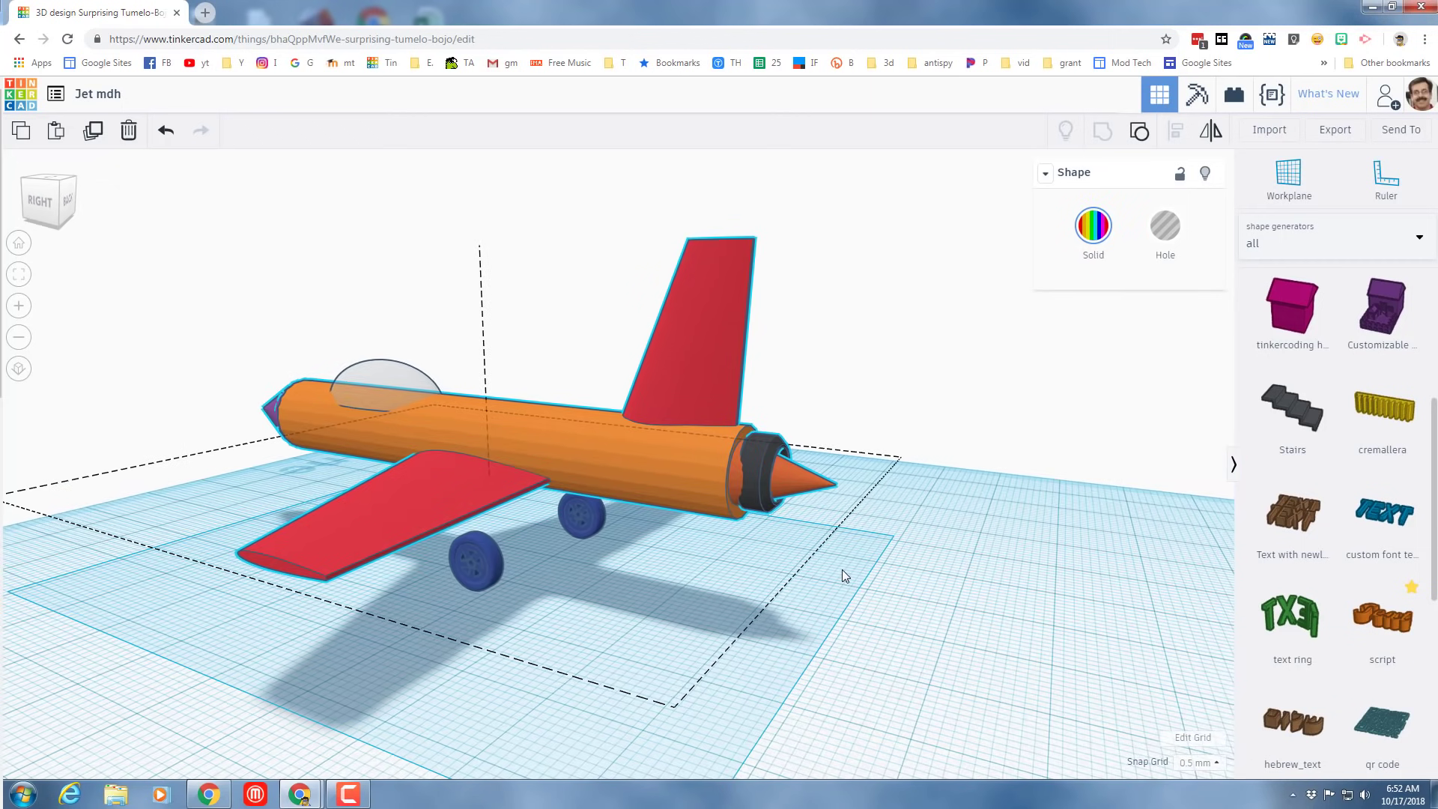
pyautogui.click(667, 565)
pyautogui.scroll(-1, 1295, 495)
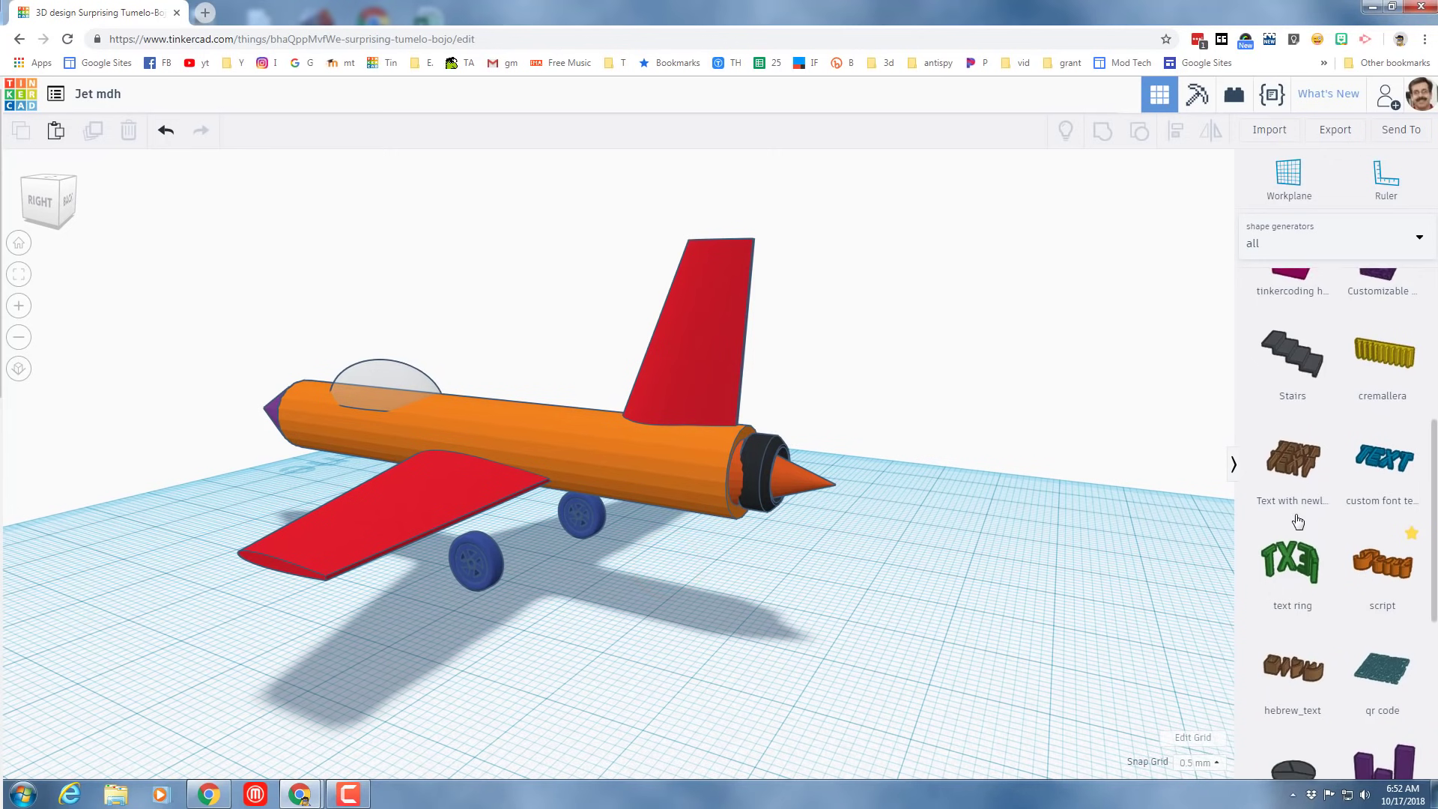
pyautogui.click(810, 542)
pyautogui.click(757, 496)
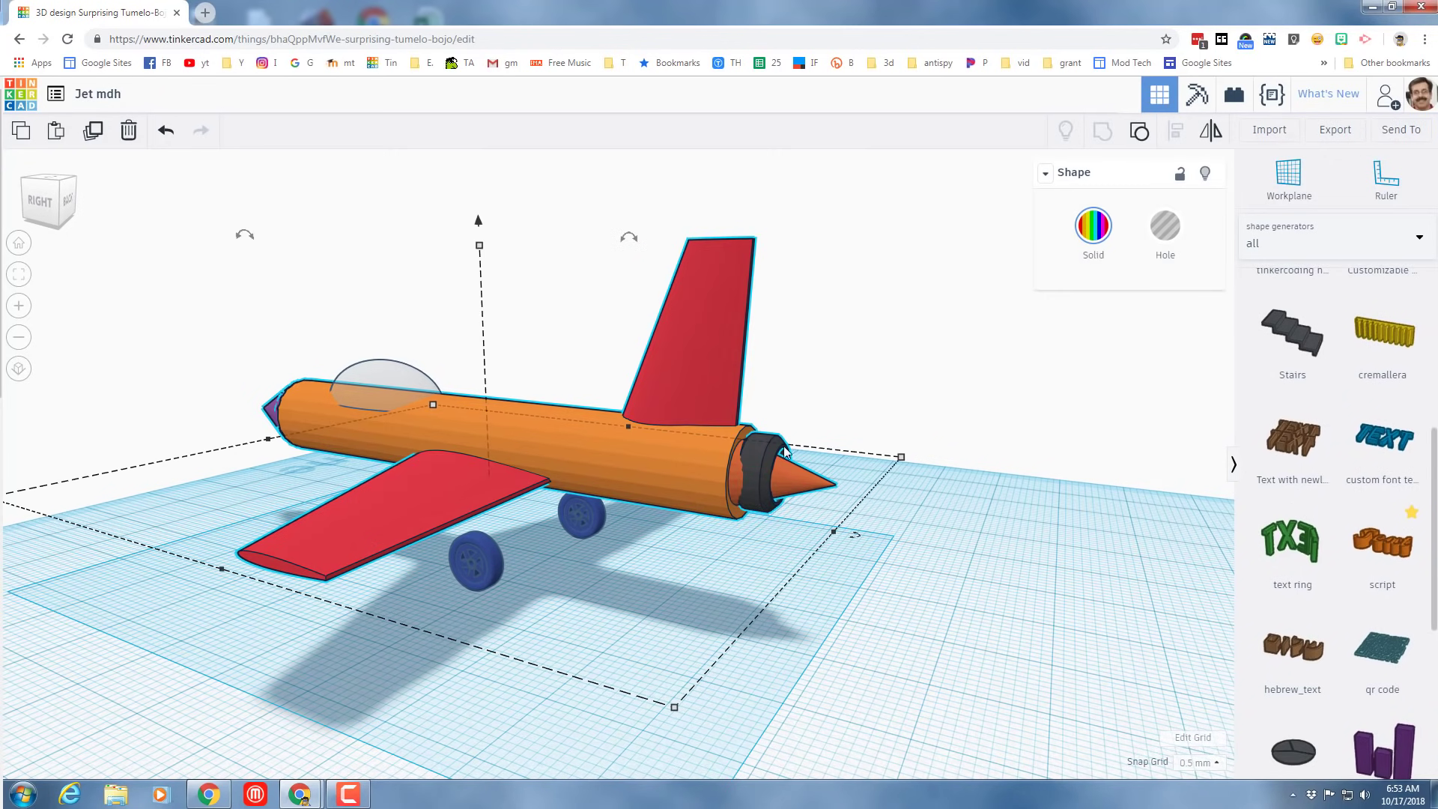
# Step: Ungroup the jet and enlarge the black engine ring to about 10.50 mm
pyautogui.click(1136, 132)
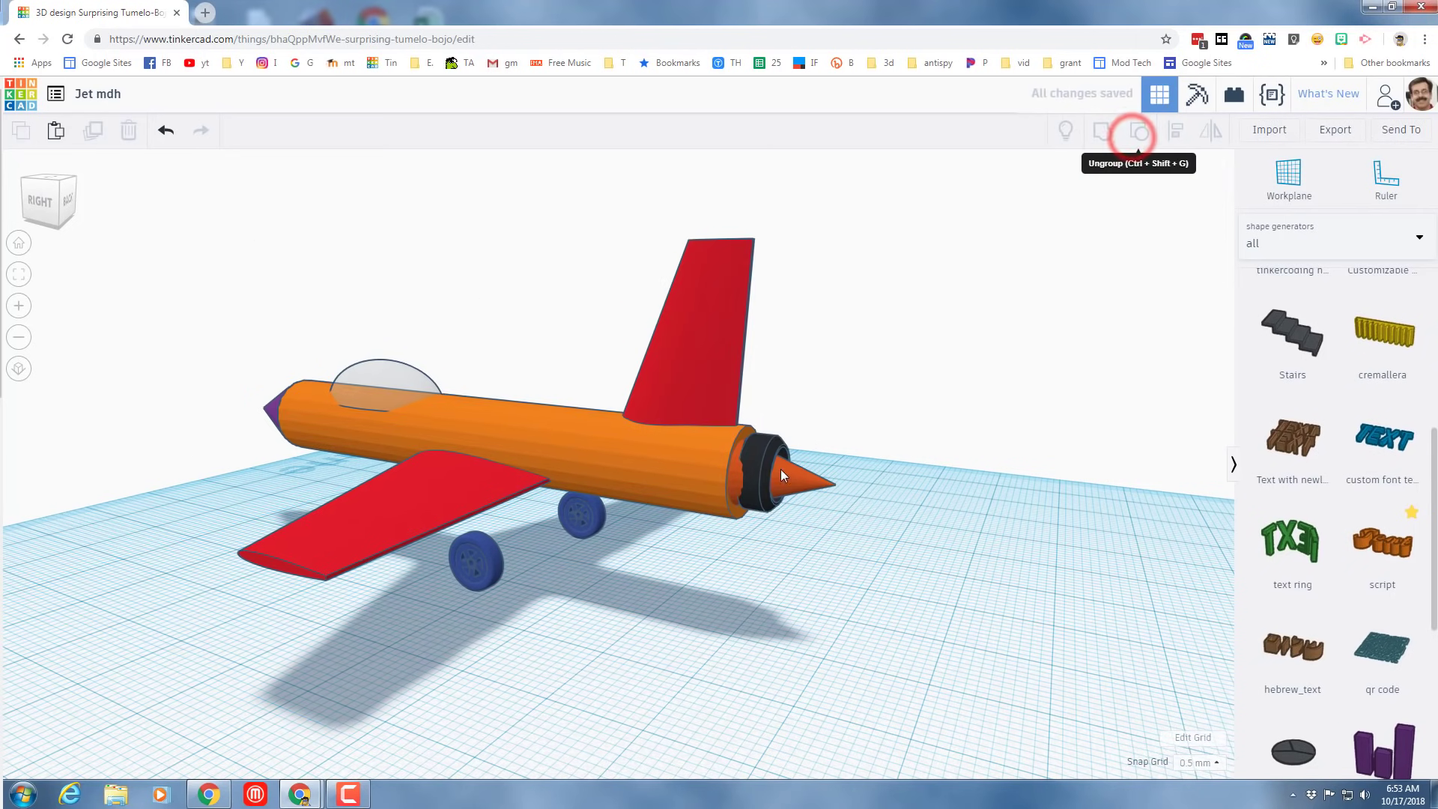
pyautogui.click(756, 481)
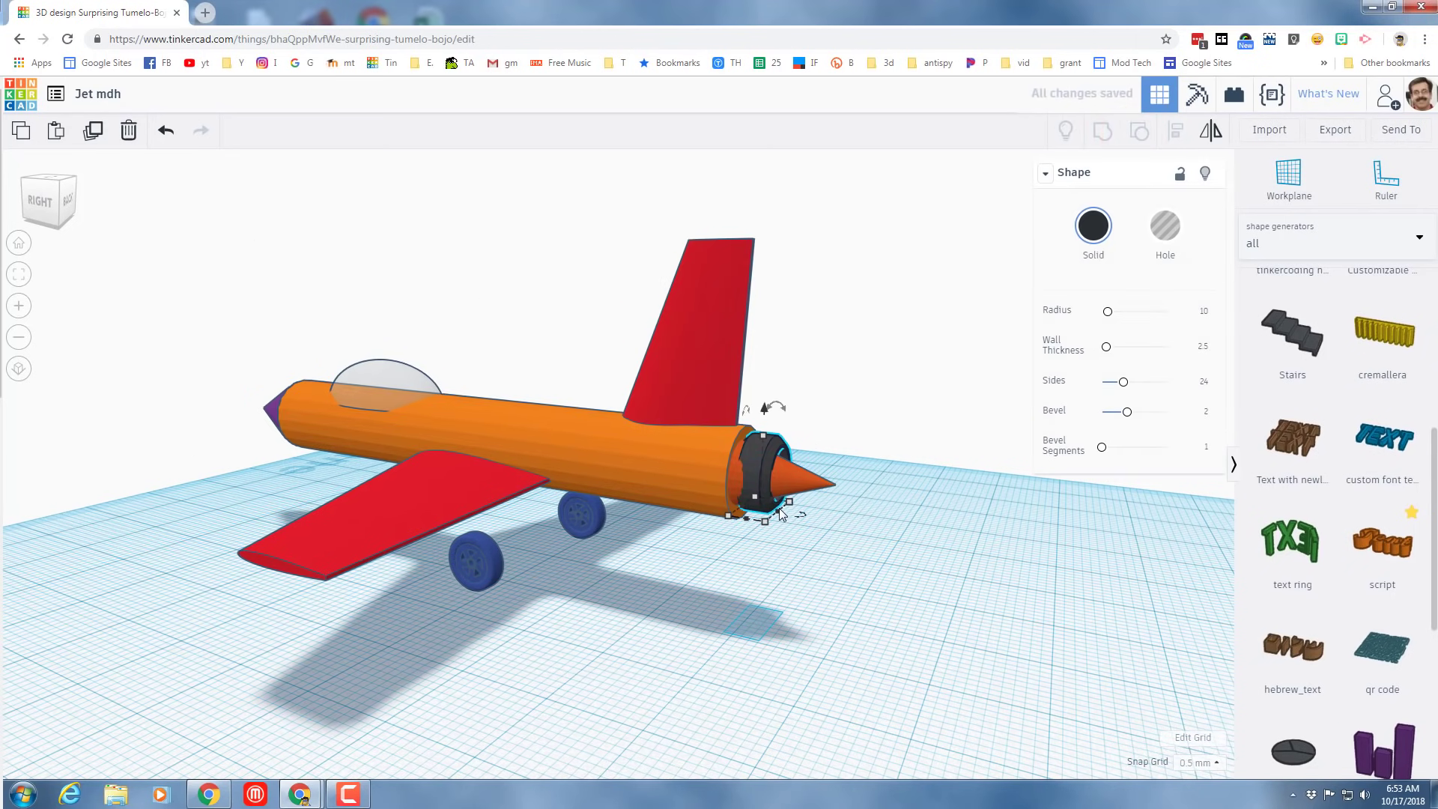
pyautogui.moveTo(779, 516); pyautogui.dragTo(796, 522)
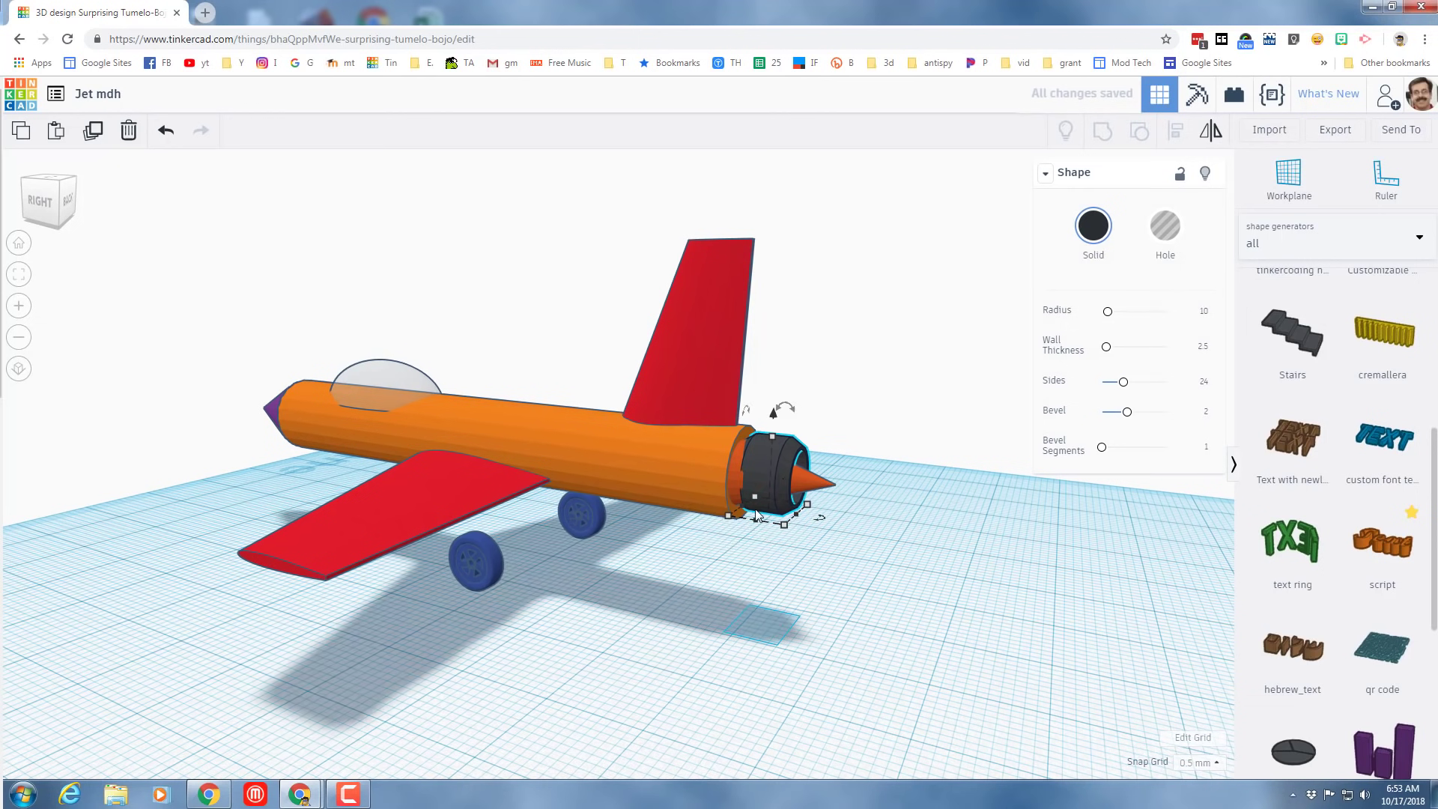
pyautogui.moveTo(740, 510); pyautogui.dragTo(707, 497)
pyautogui.moveTo(771, 549); pyautogui.dragTo(904, 552, button='right')
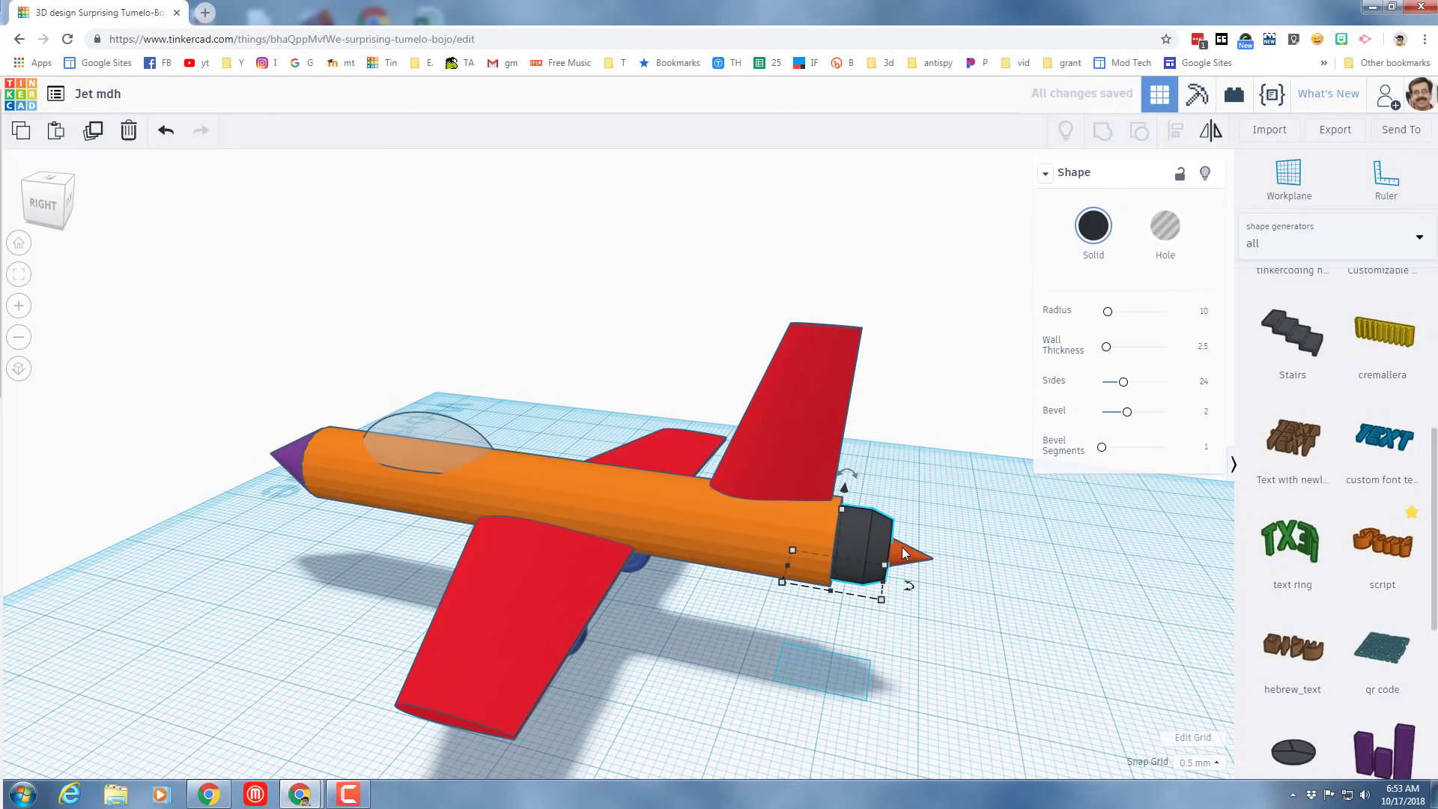
pyautogui.moveTo(708, 636); pyautogui.dragTo(765, 482, button='right')
pyautogui.moveTo(761, 578); pyautogui.dragTo(879, 607, button='right')
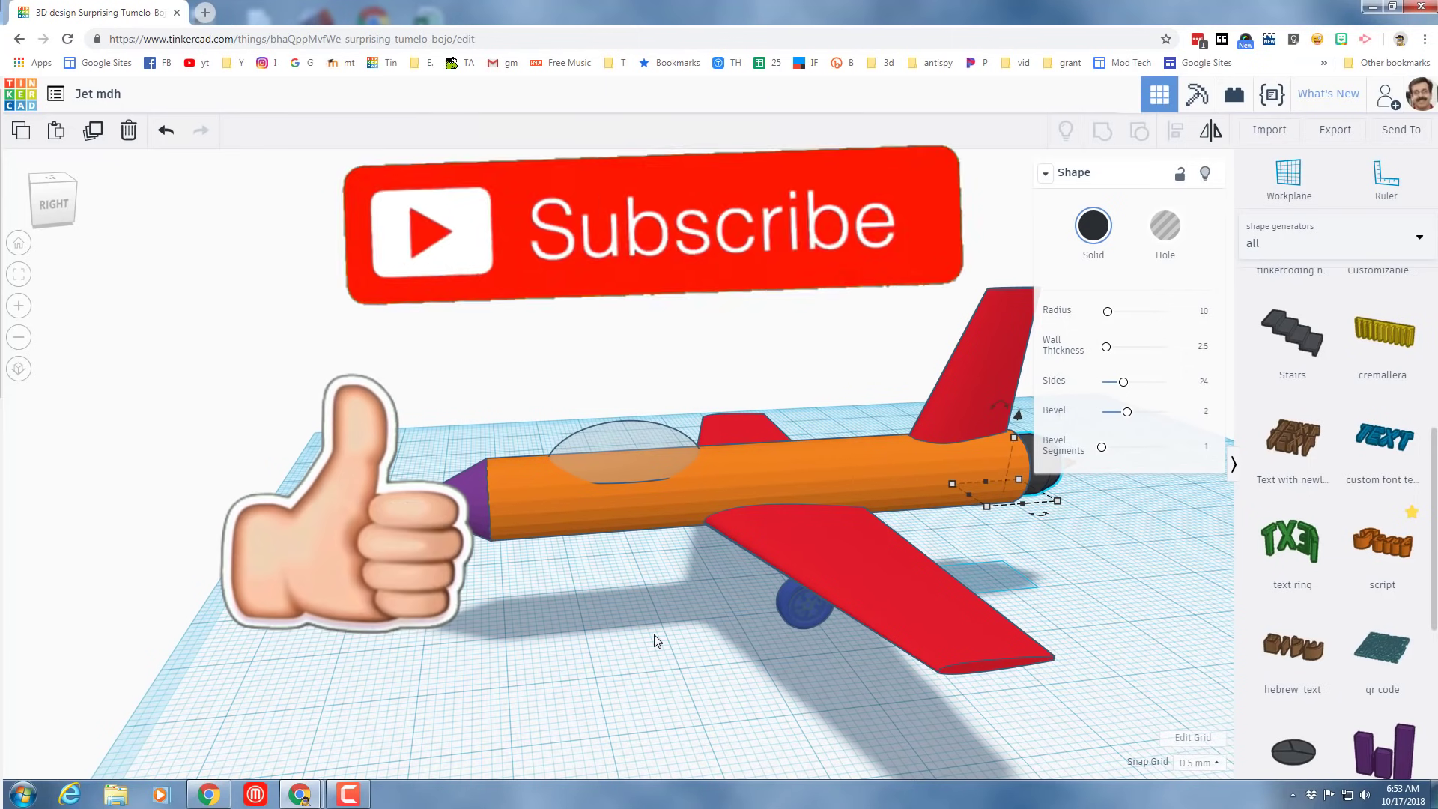
pyautogui.moveTo(629, 613); pyautogui.dragTo(518, 590, button='right')
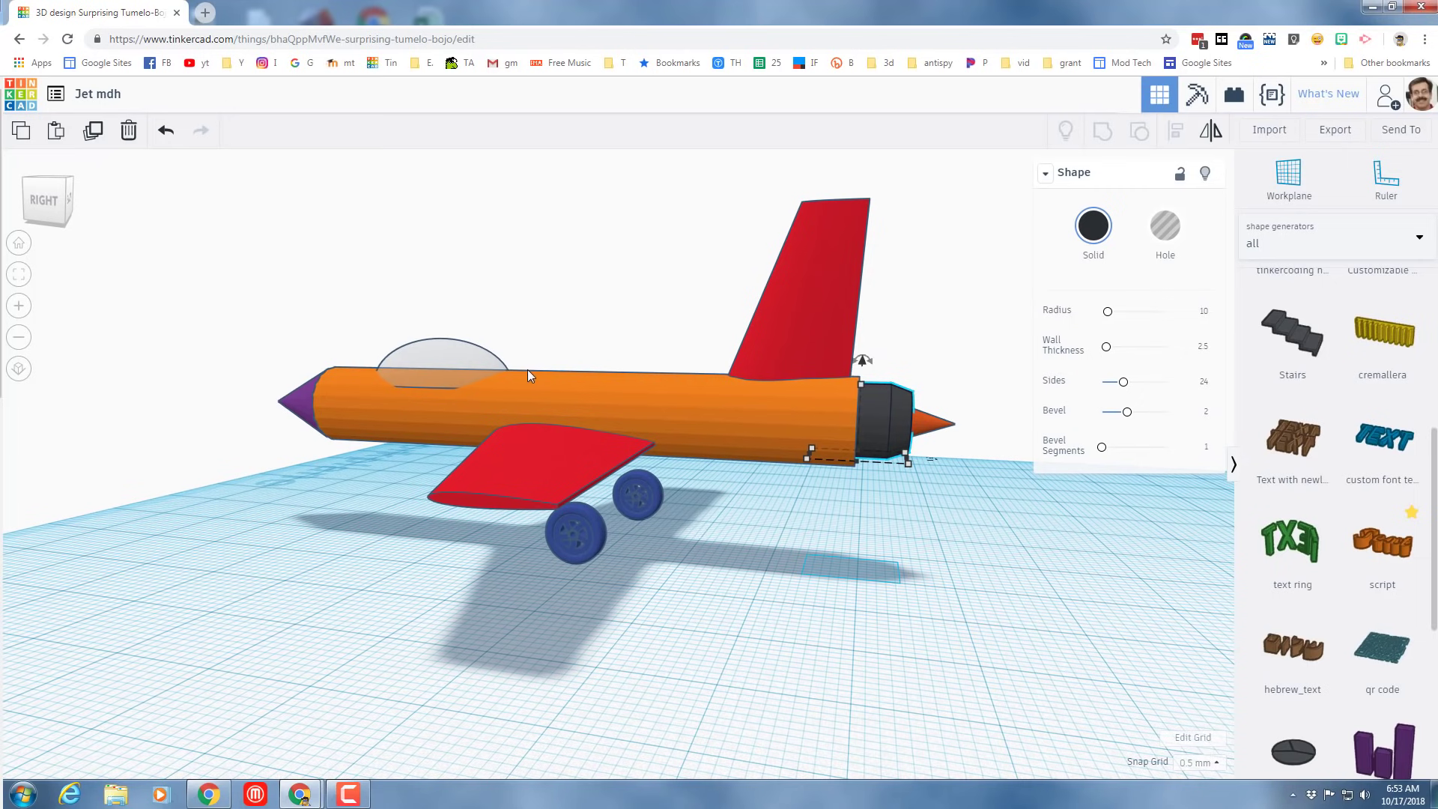